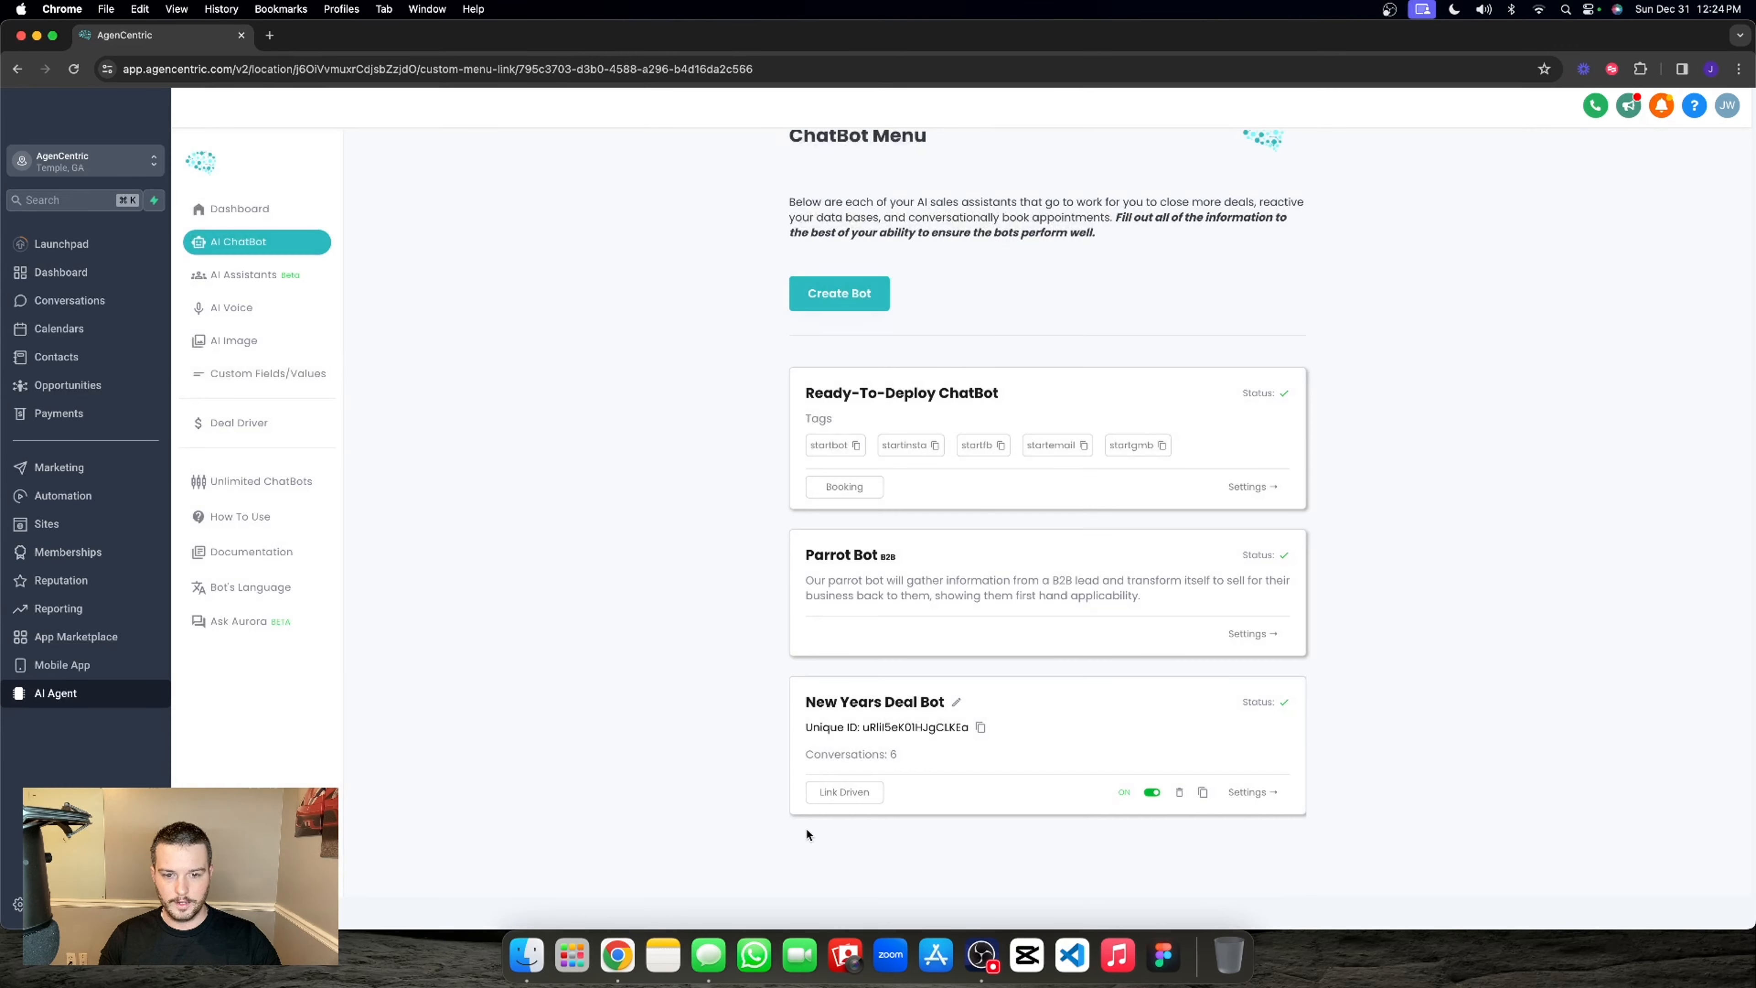
- Open the settings of the New Years Deal Bot
{"action": "left_click_drag", "start_coordinate": [805, 702], "coordinate": [1016, 708]}
{"action": "left_click", "coordinate": [1016, 706]}
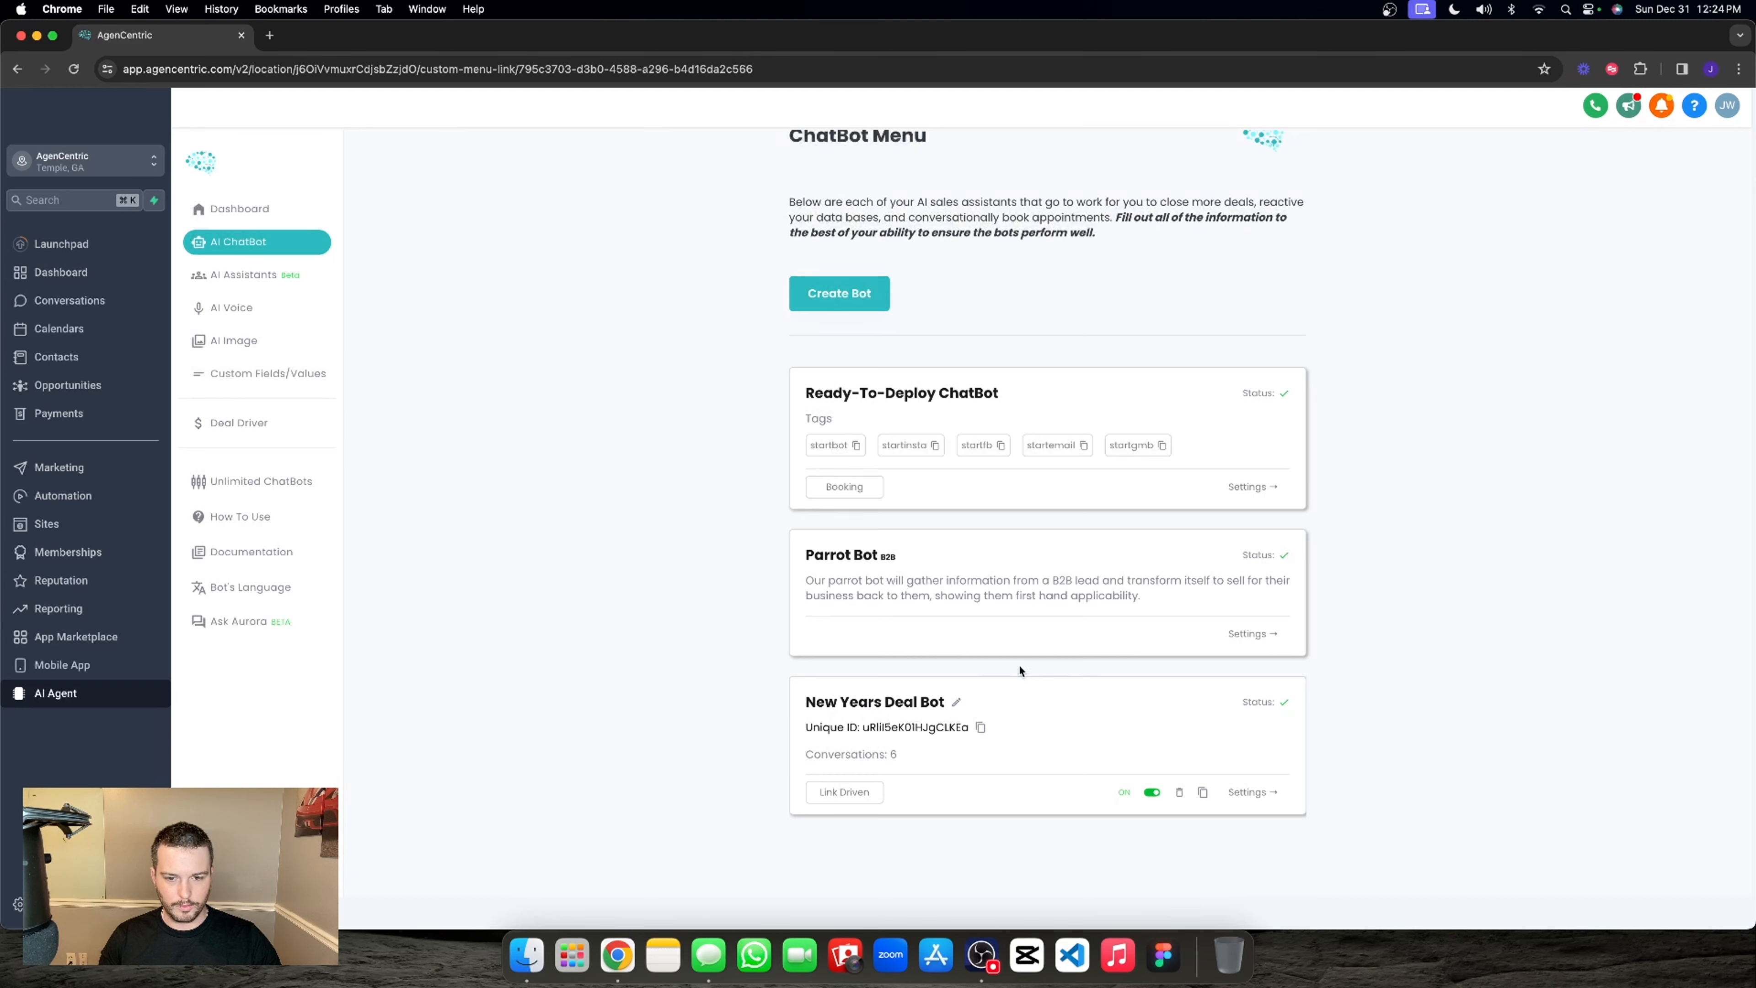
{"action": "left_click", "coordinate": [1259, 792]}
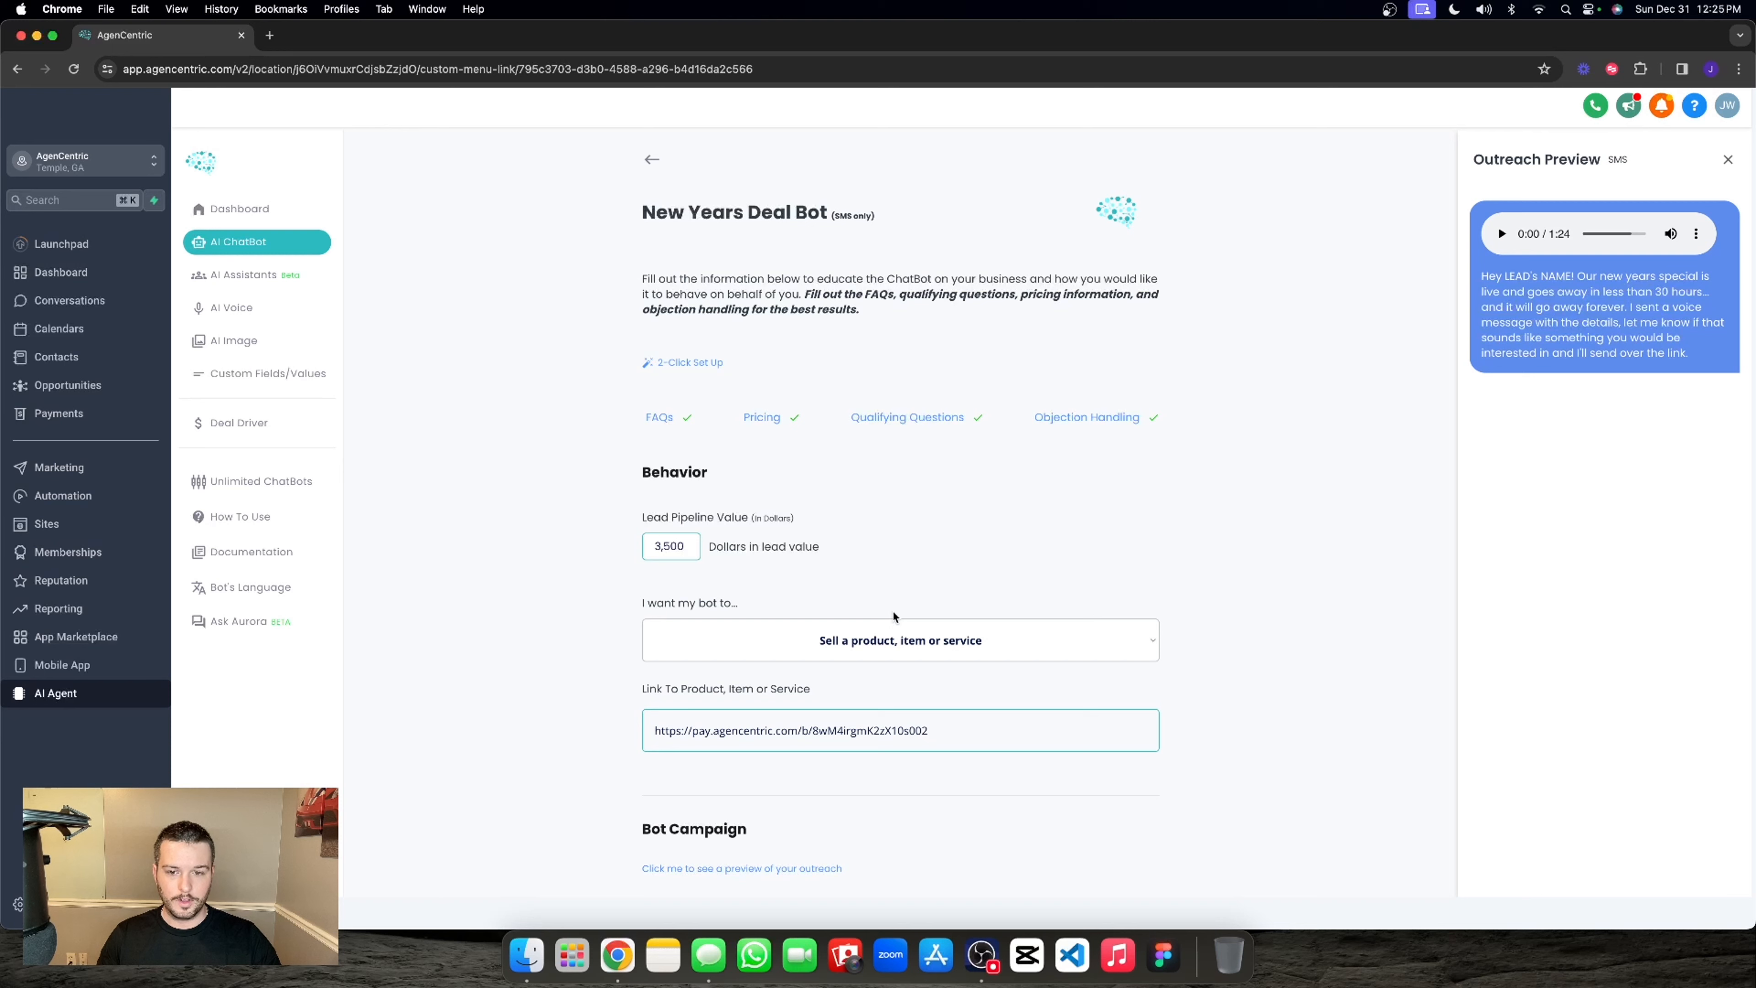
- Check the bot's product link and goal options, keeping the goal as Sell a product, item or service
{"action": "scroll", "coordinate": [859, 609], "scroll_direction": "down", "scroll_amount": 2}
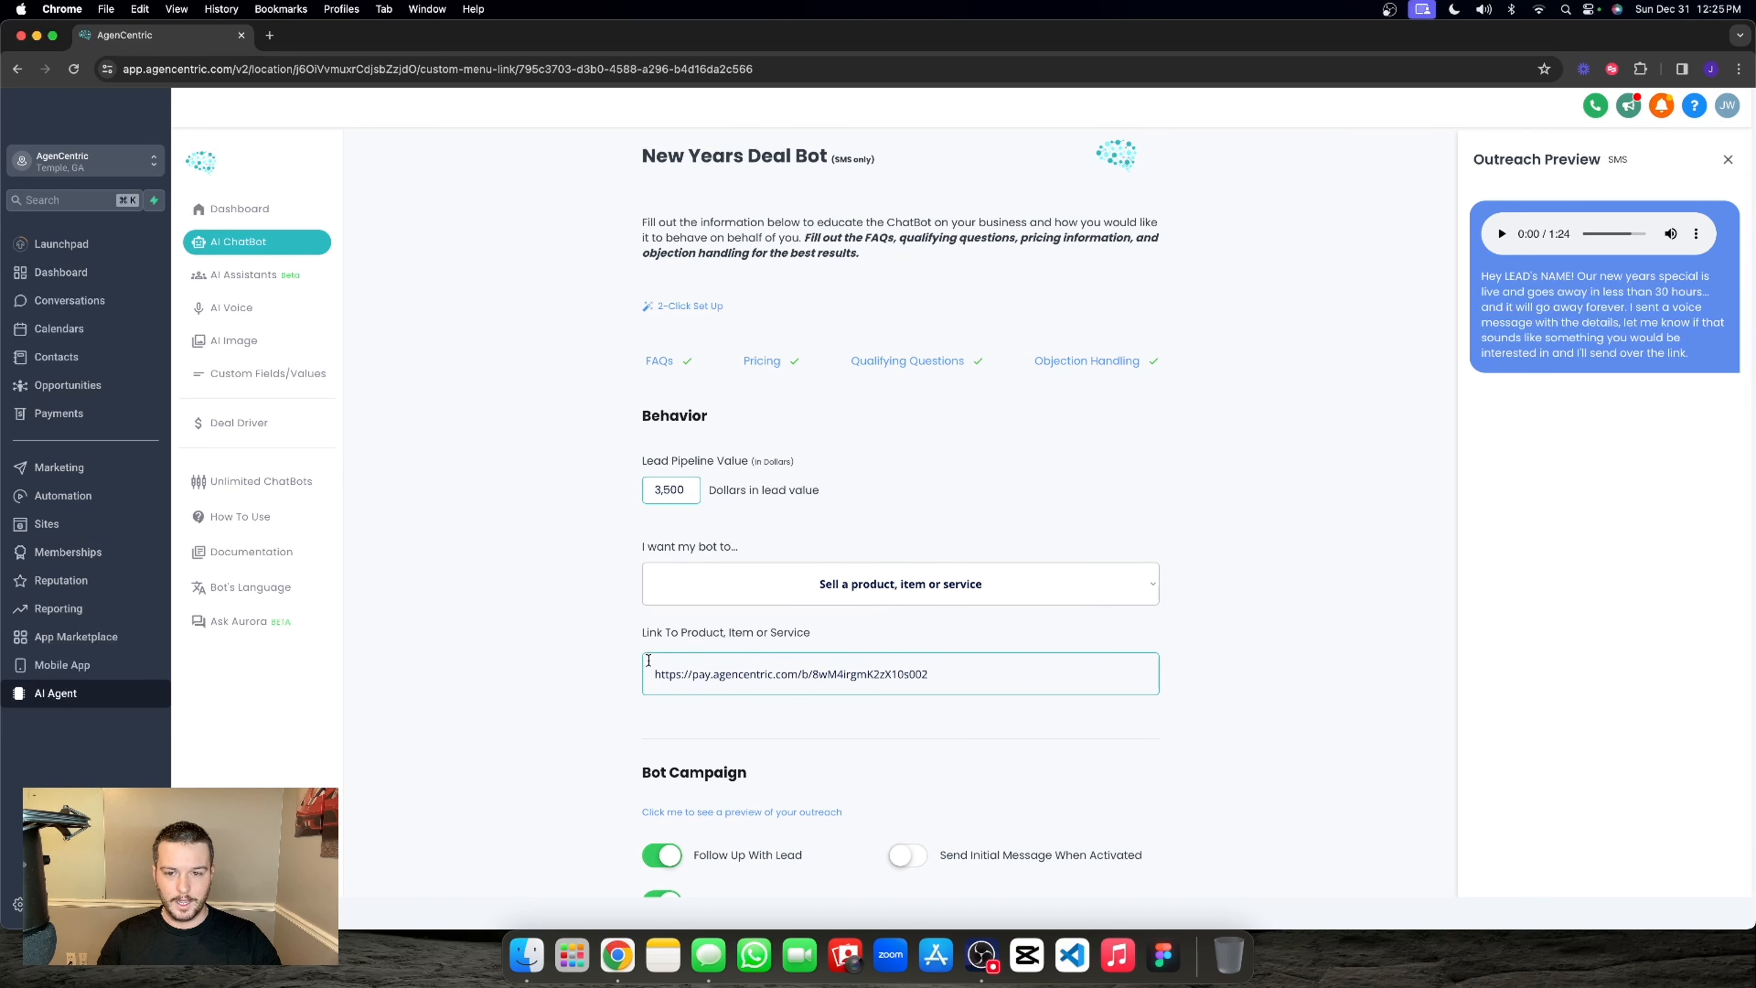
{"action": "left_click_drag", "start_coordinate": [654, 673], "coordinate": [898, 672]}
{"action": "left_click", "coordinate": [793, 645]}
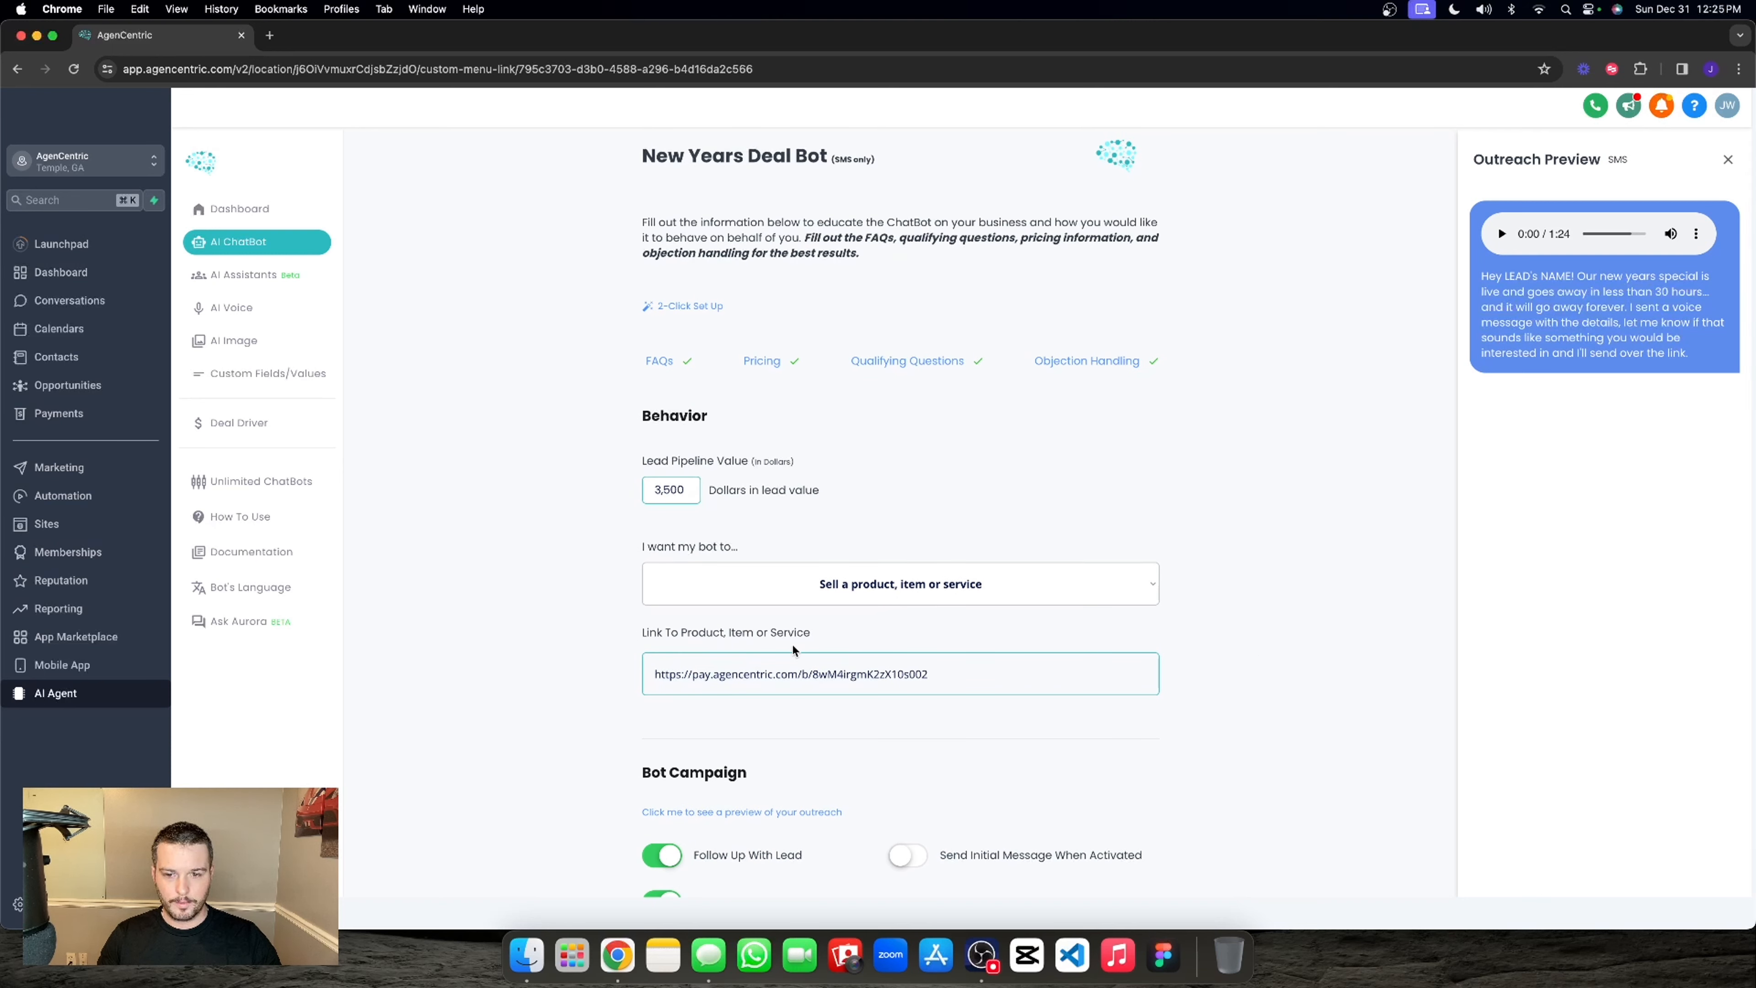
{"action": "left_click", "coordinate": [829, 577]}
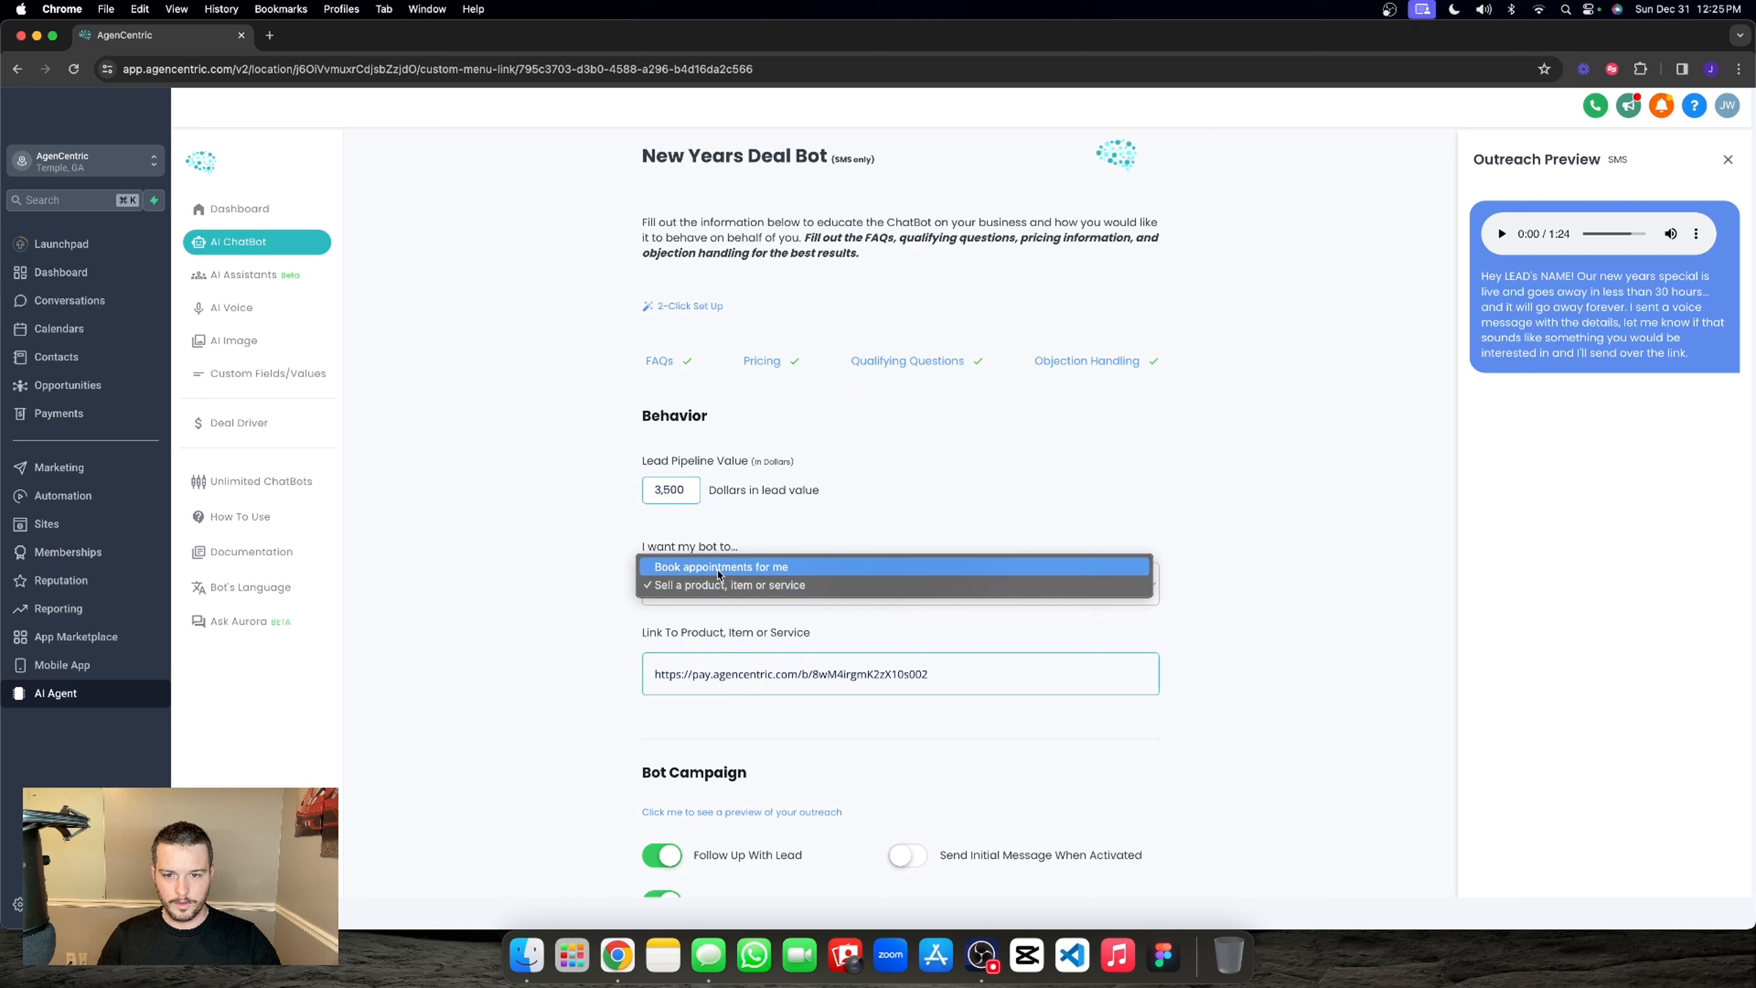
{"action": "left_click", "coordinate": [737, 585]}
{"action": "scroll", "coordinate": [753, 539], "scroll_direction": "up", "scroll_amount": 2}
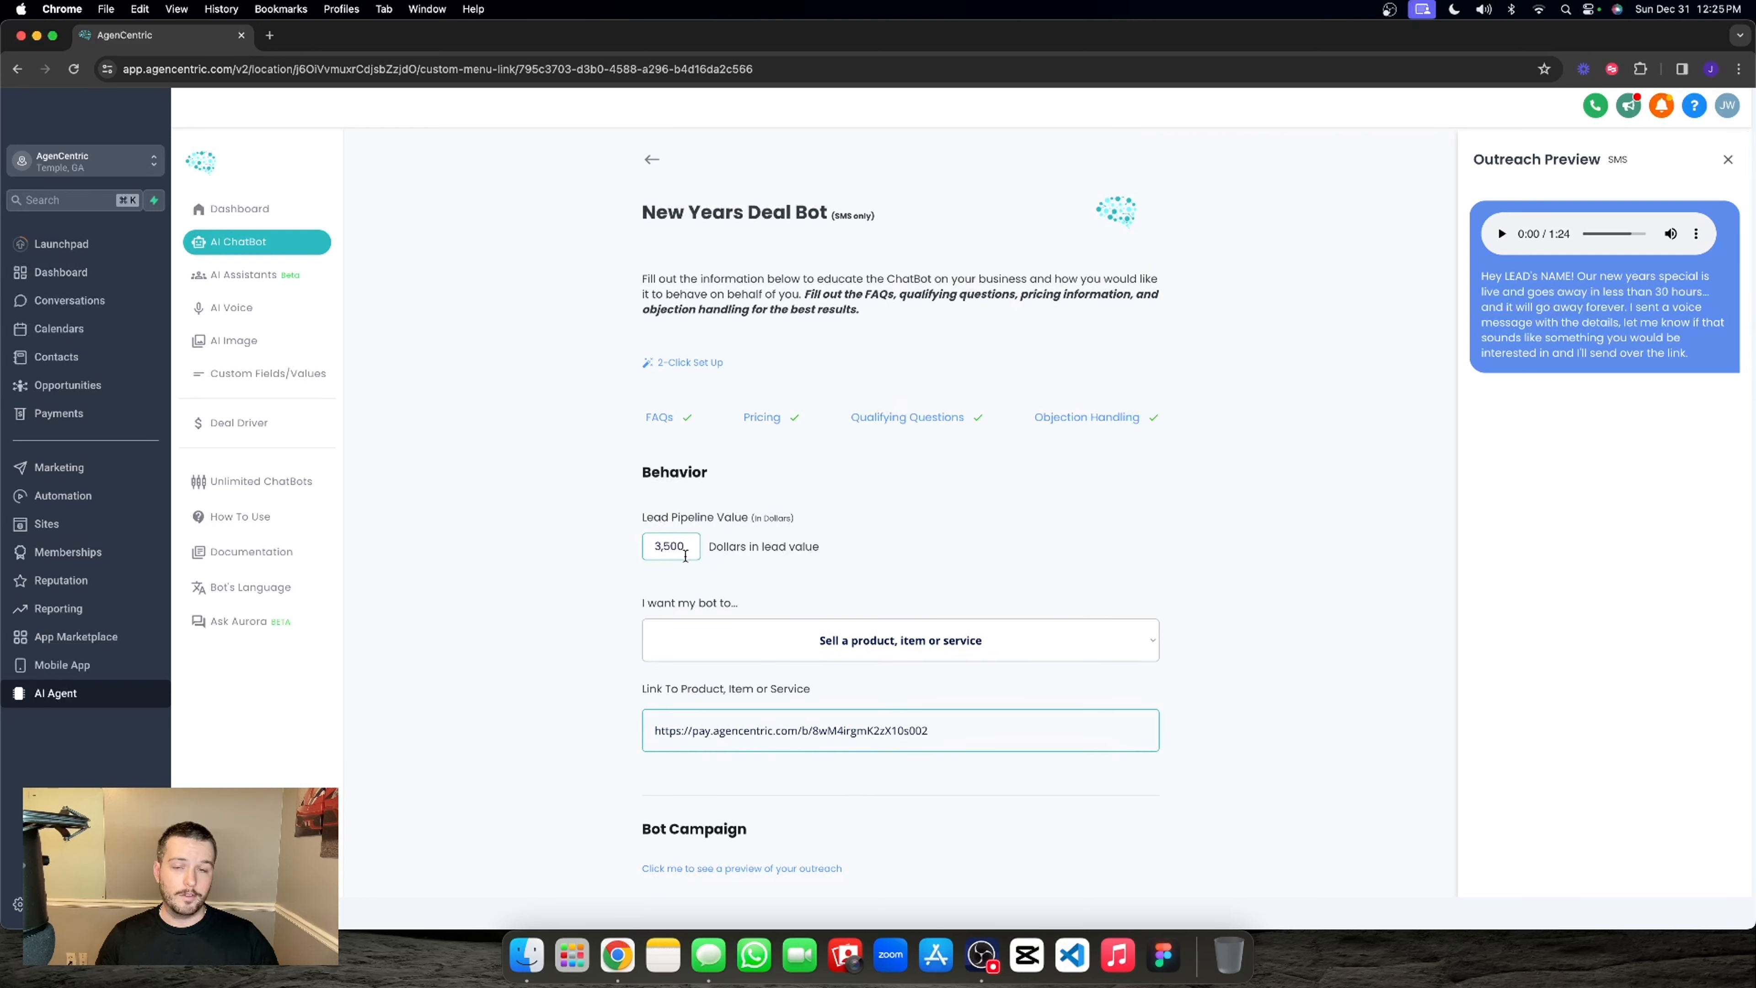
- Review the bot's FAQs, focusing on the closing question in the answer about how long the deal lasts, and close them
{"action": "left_click", "coordinate": [656, 419]}
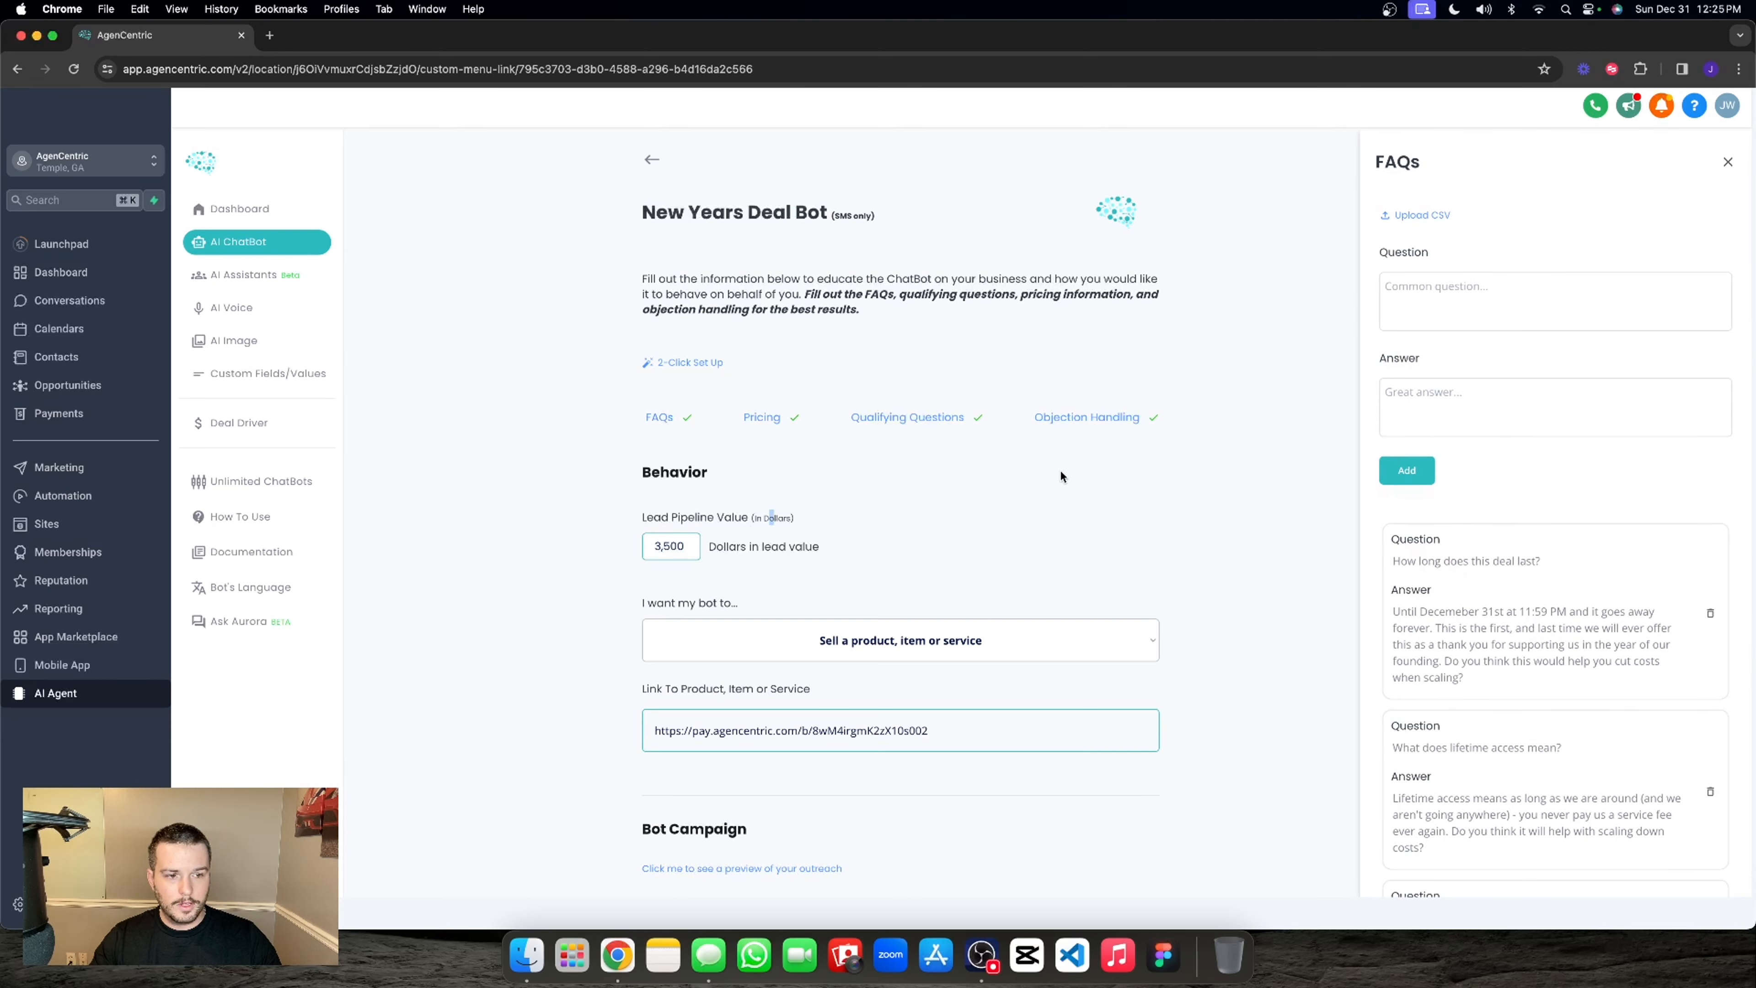
{"action": "scroll", "coordinate": [1589, 512], "scroll_direction": "down", "scroll_amount": 5}
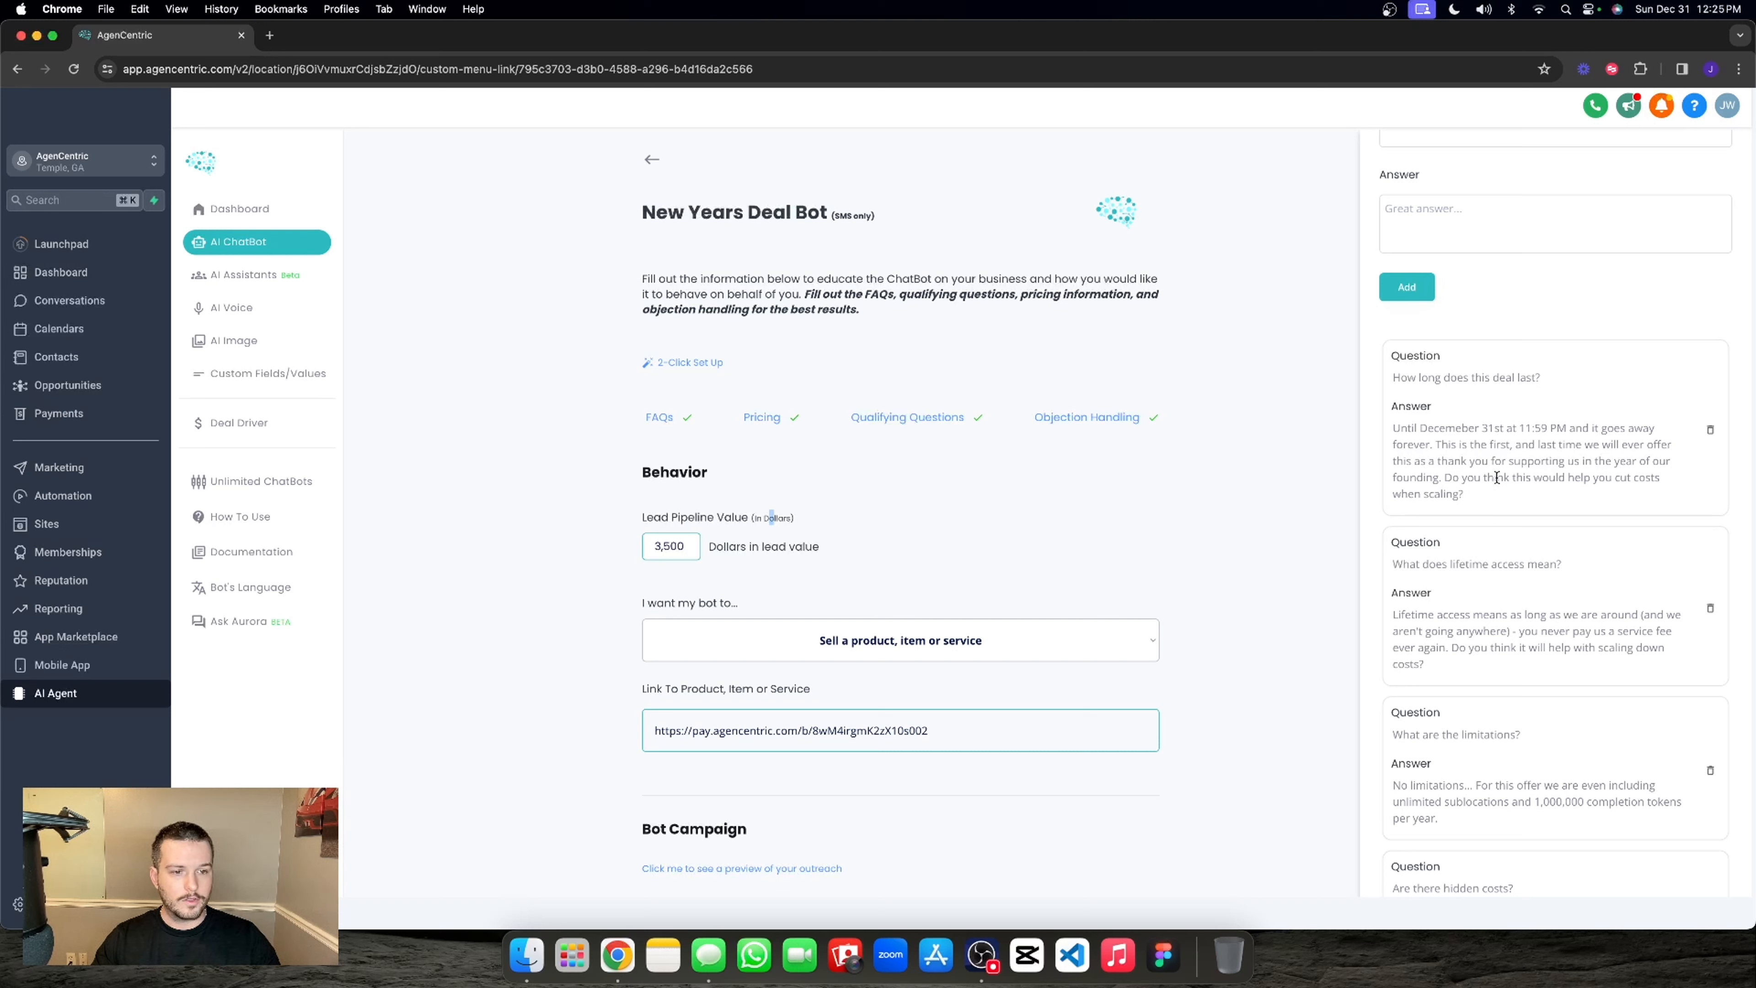
{"action": "left_click_drag", "start_coordinate": [1444, 477], "coordinate": [1465, 495]}
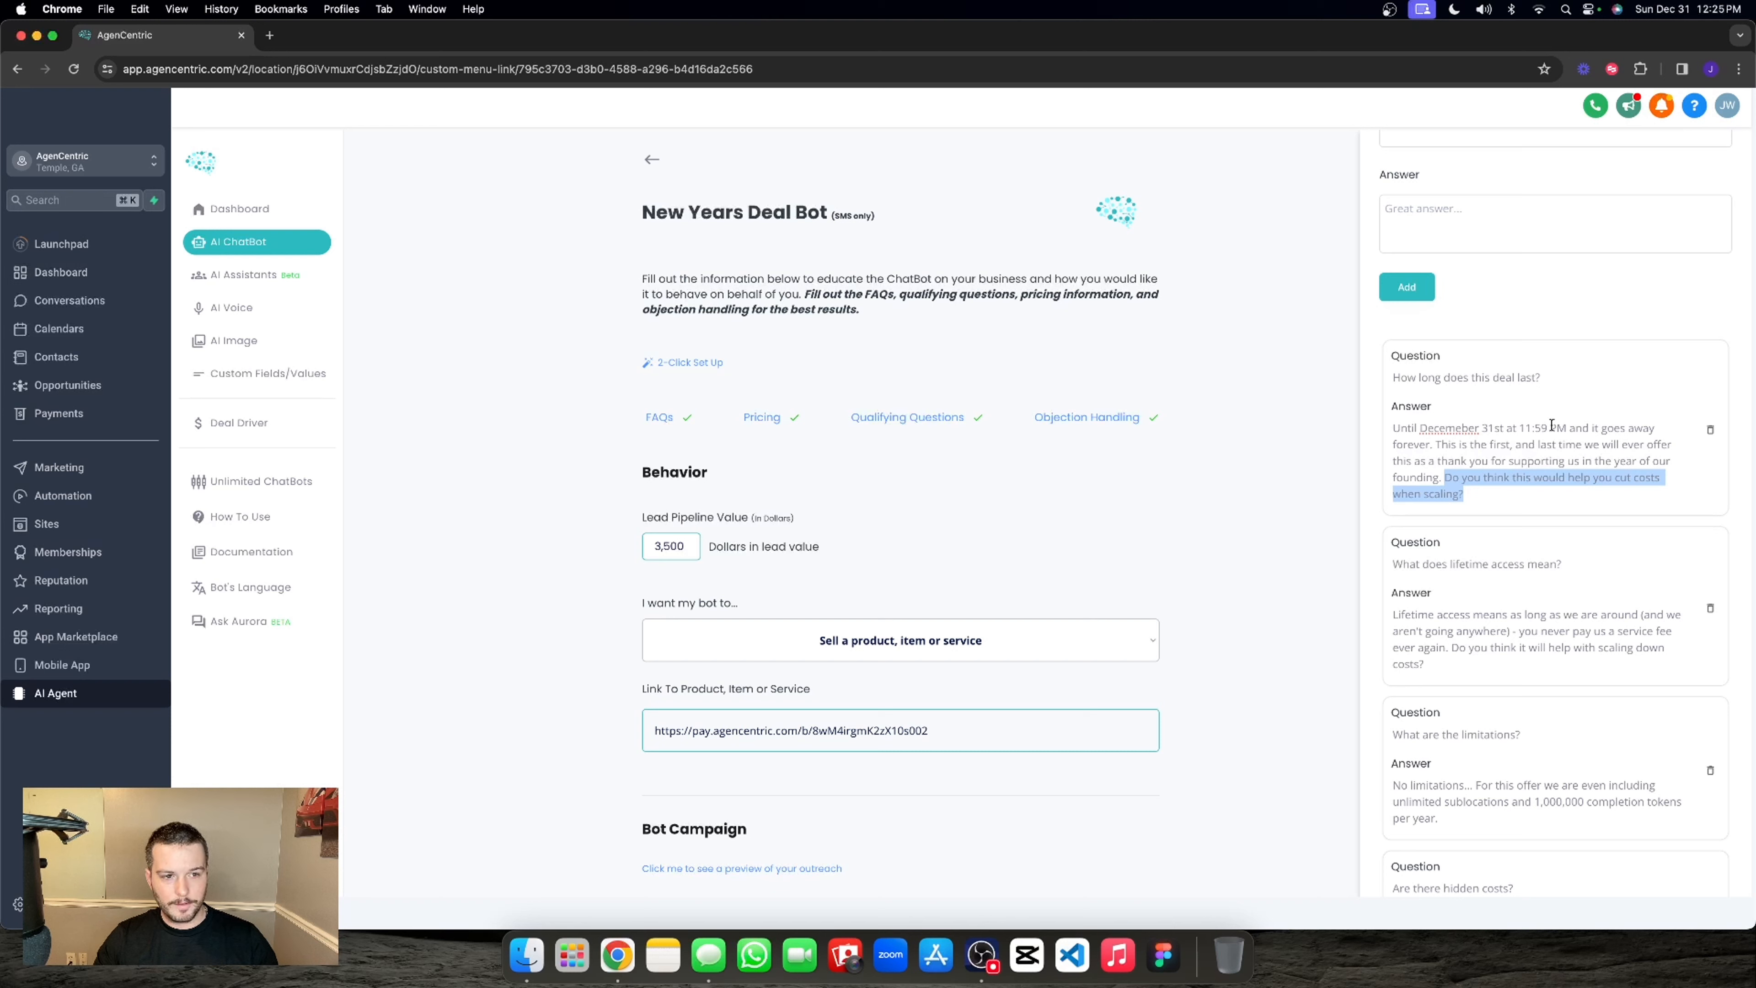
{"action": "left_click", "coordinate": [1504, 479]}
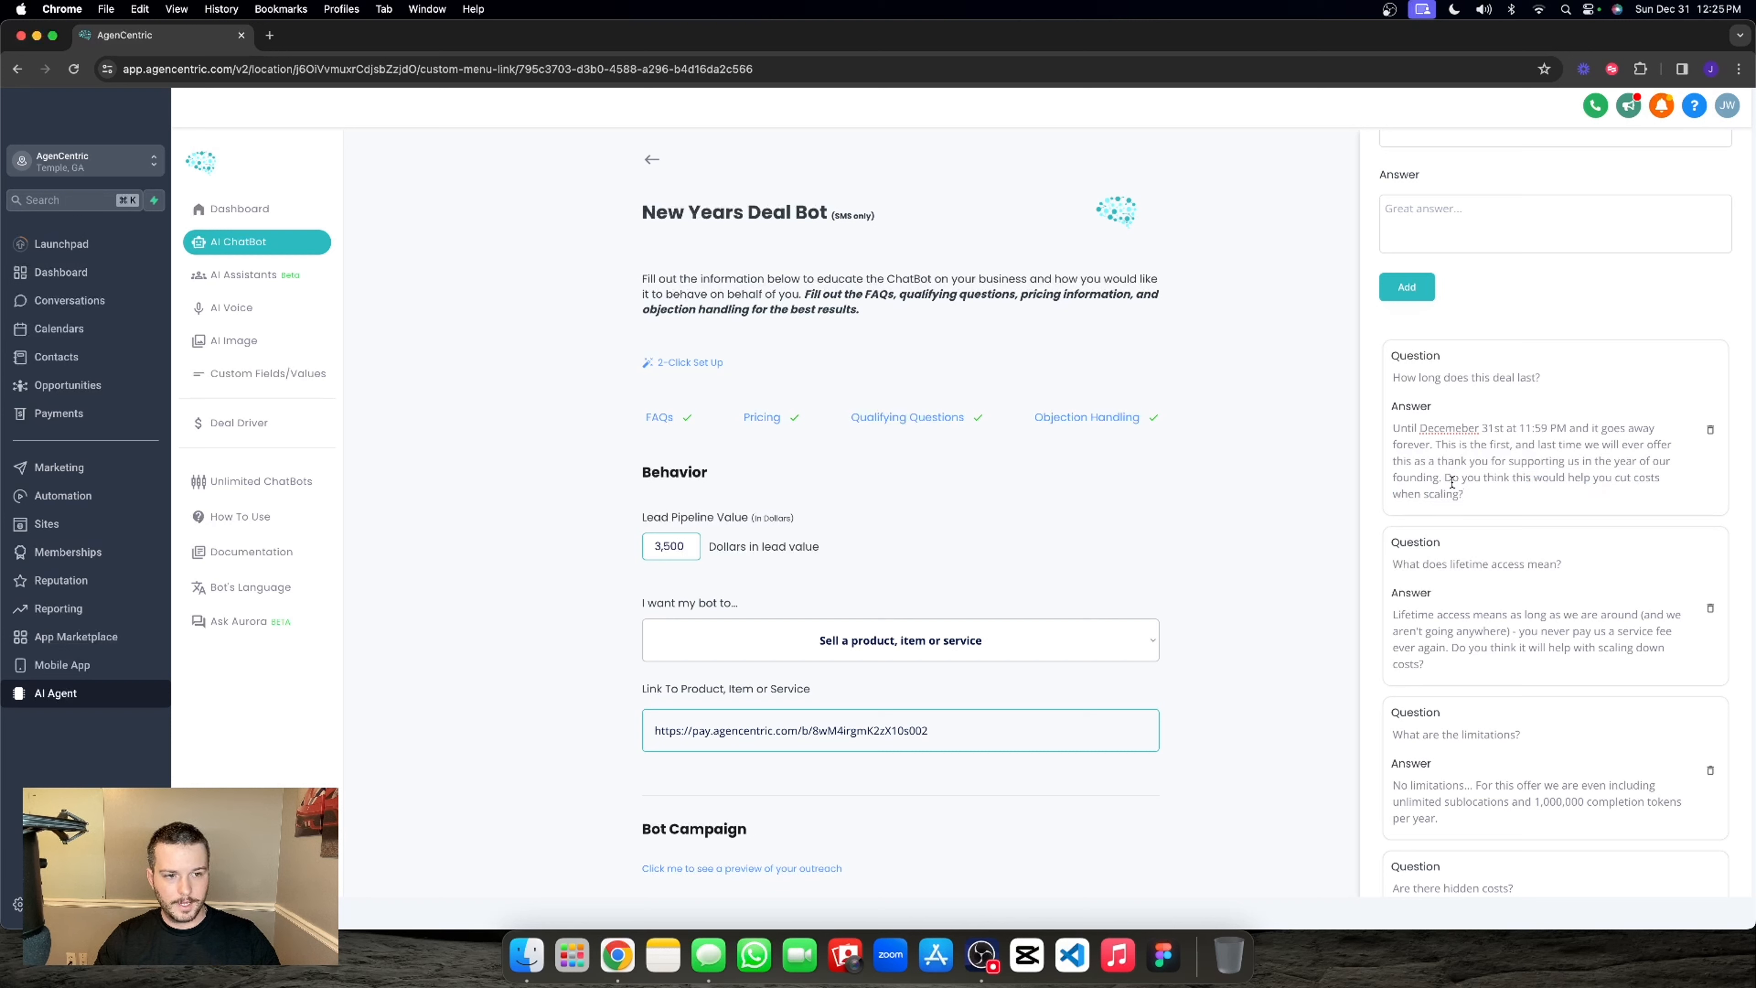
{"action": "left_click_drag", "start_coordinate": [1444, 476], "coordinate": [1497, 489]}
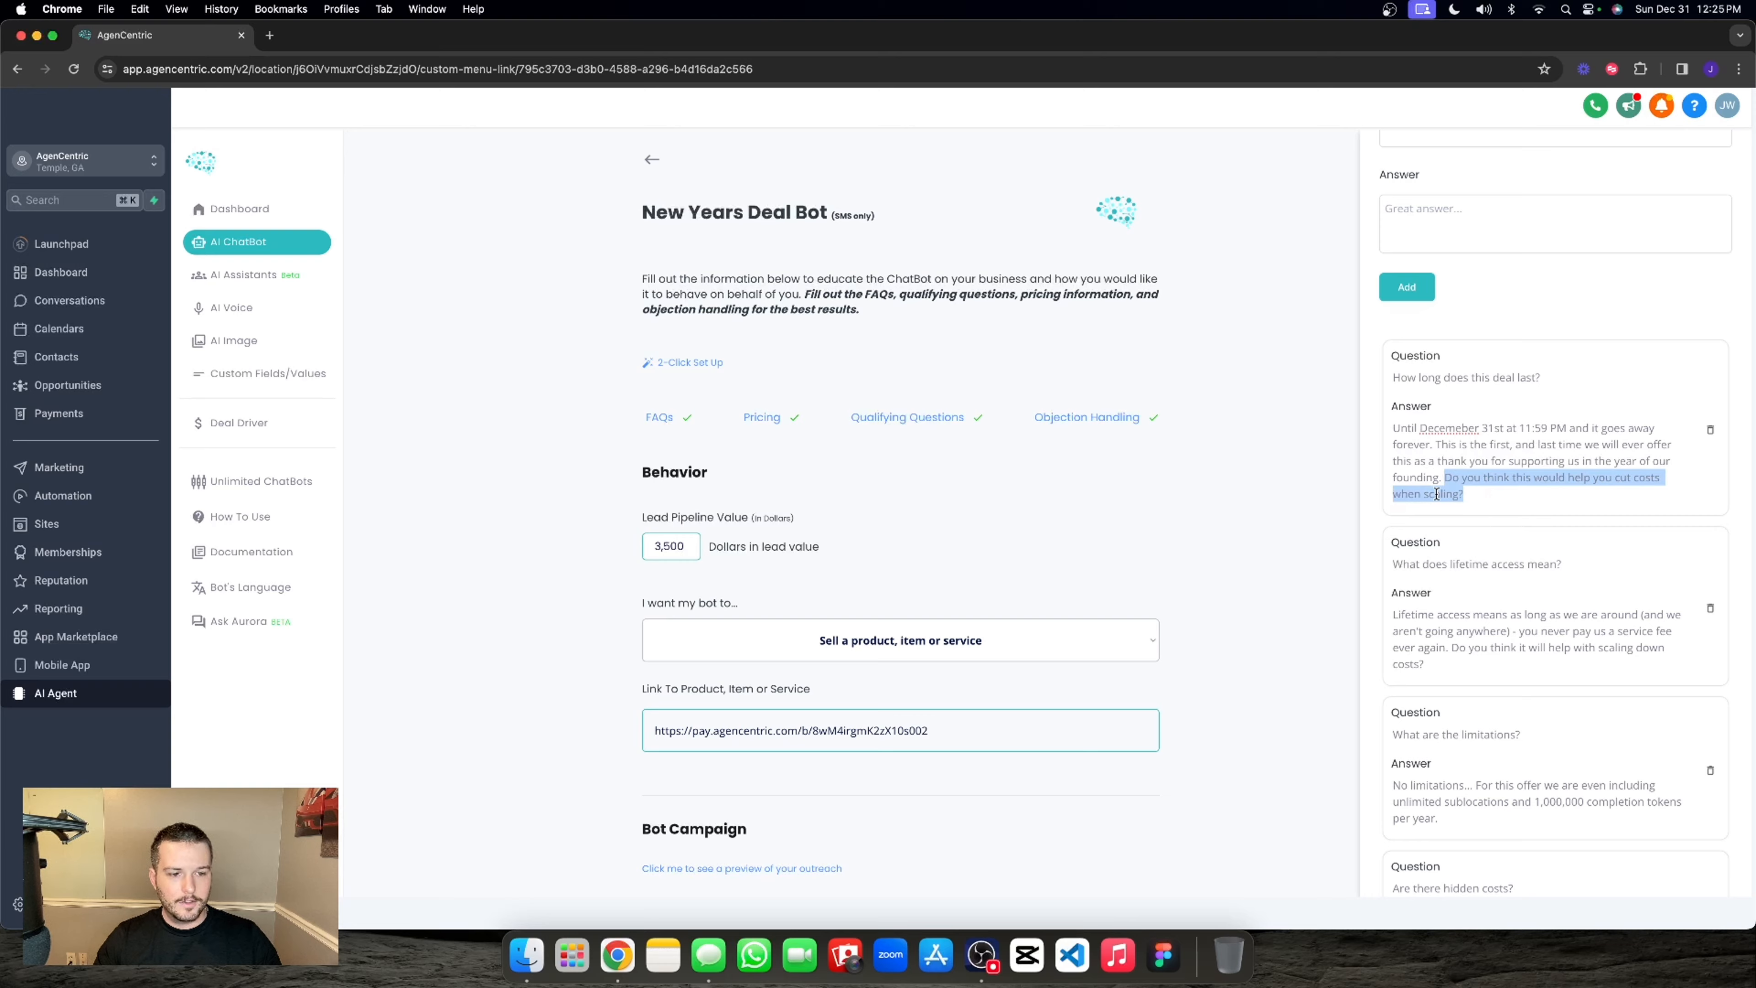
{"action": "scroll", "coordinate": [1437, 494], "scroll_direction": "down", "scroll_amount": 5}
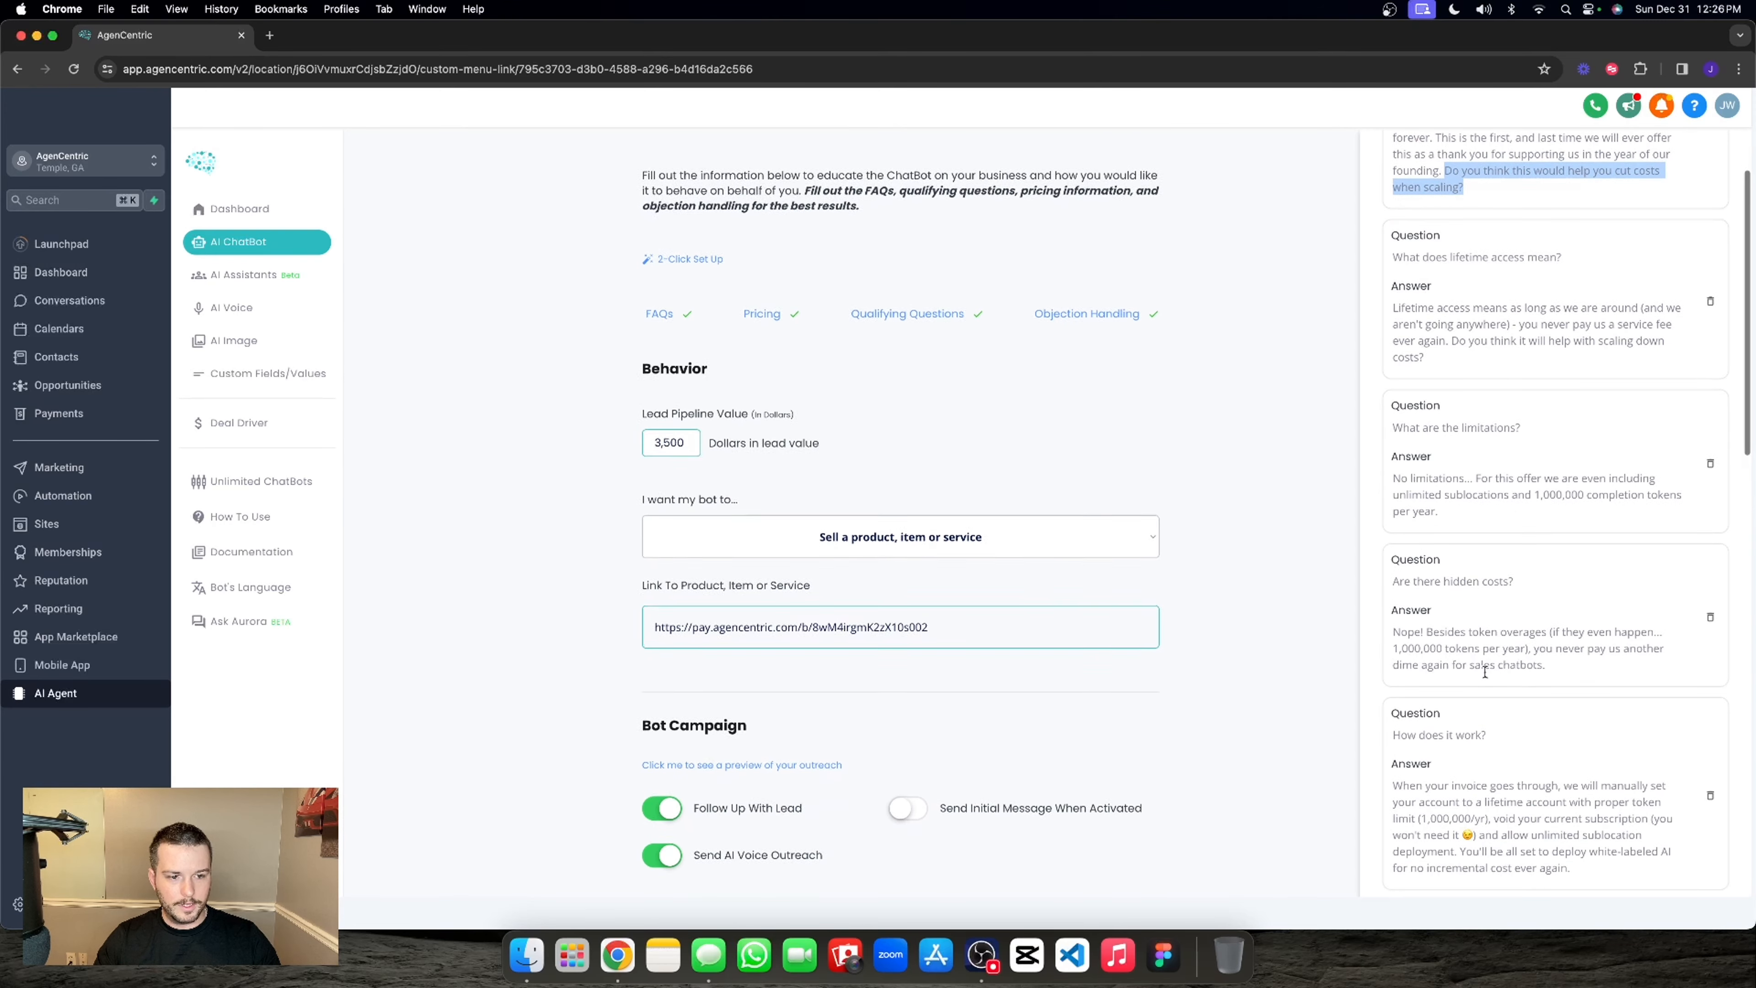
{"action": "scroll", "coordinate": [1247, 423], "scroll_direction": "up", "scroll_amount": 3}
{"action": "scroll", "coordinate": [1569, 365], "scroll_direction": "up", "scroll_amount": 7}
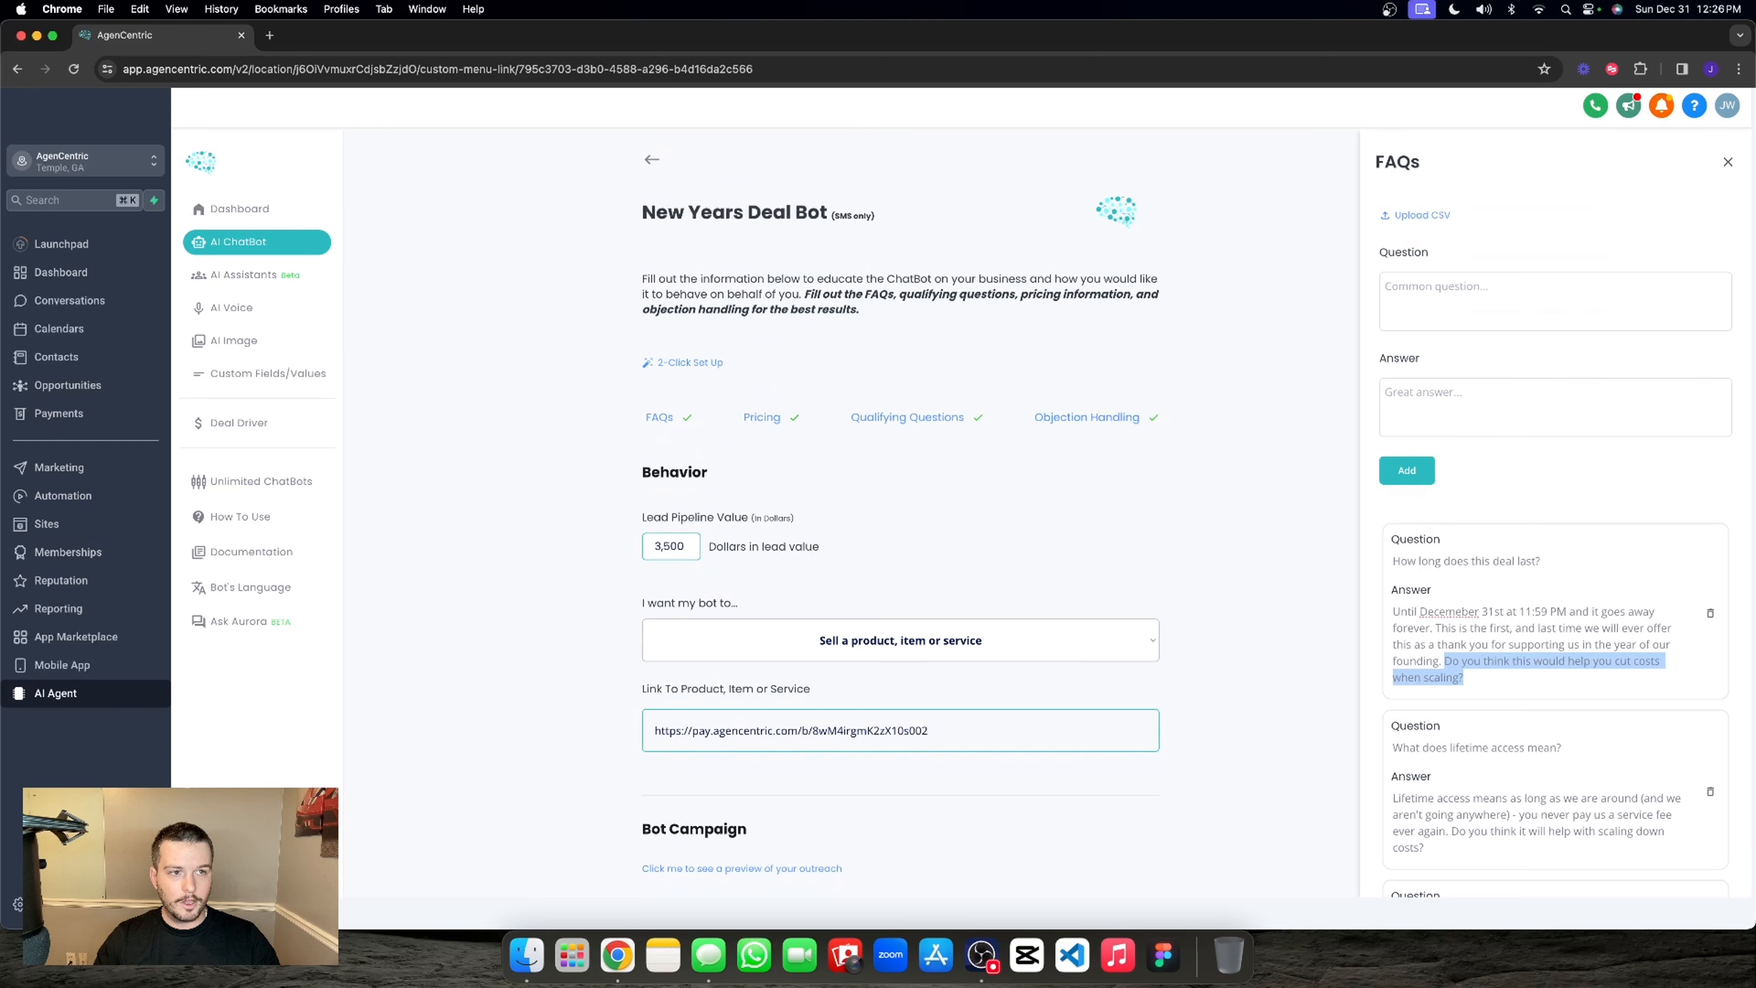
{"action": "left_click", "coordinate": [1725, 162]}
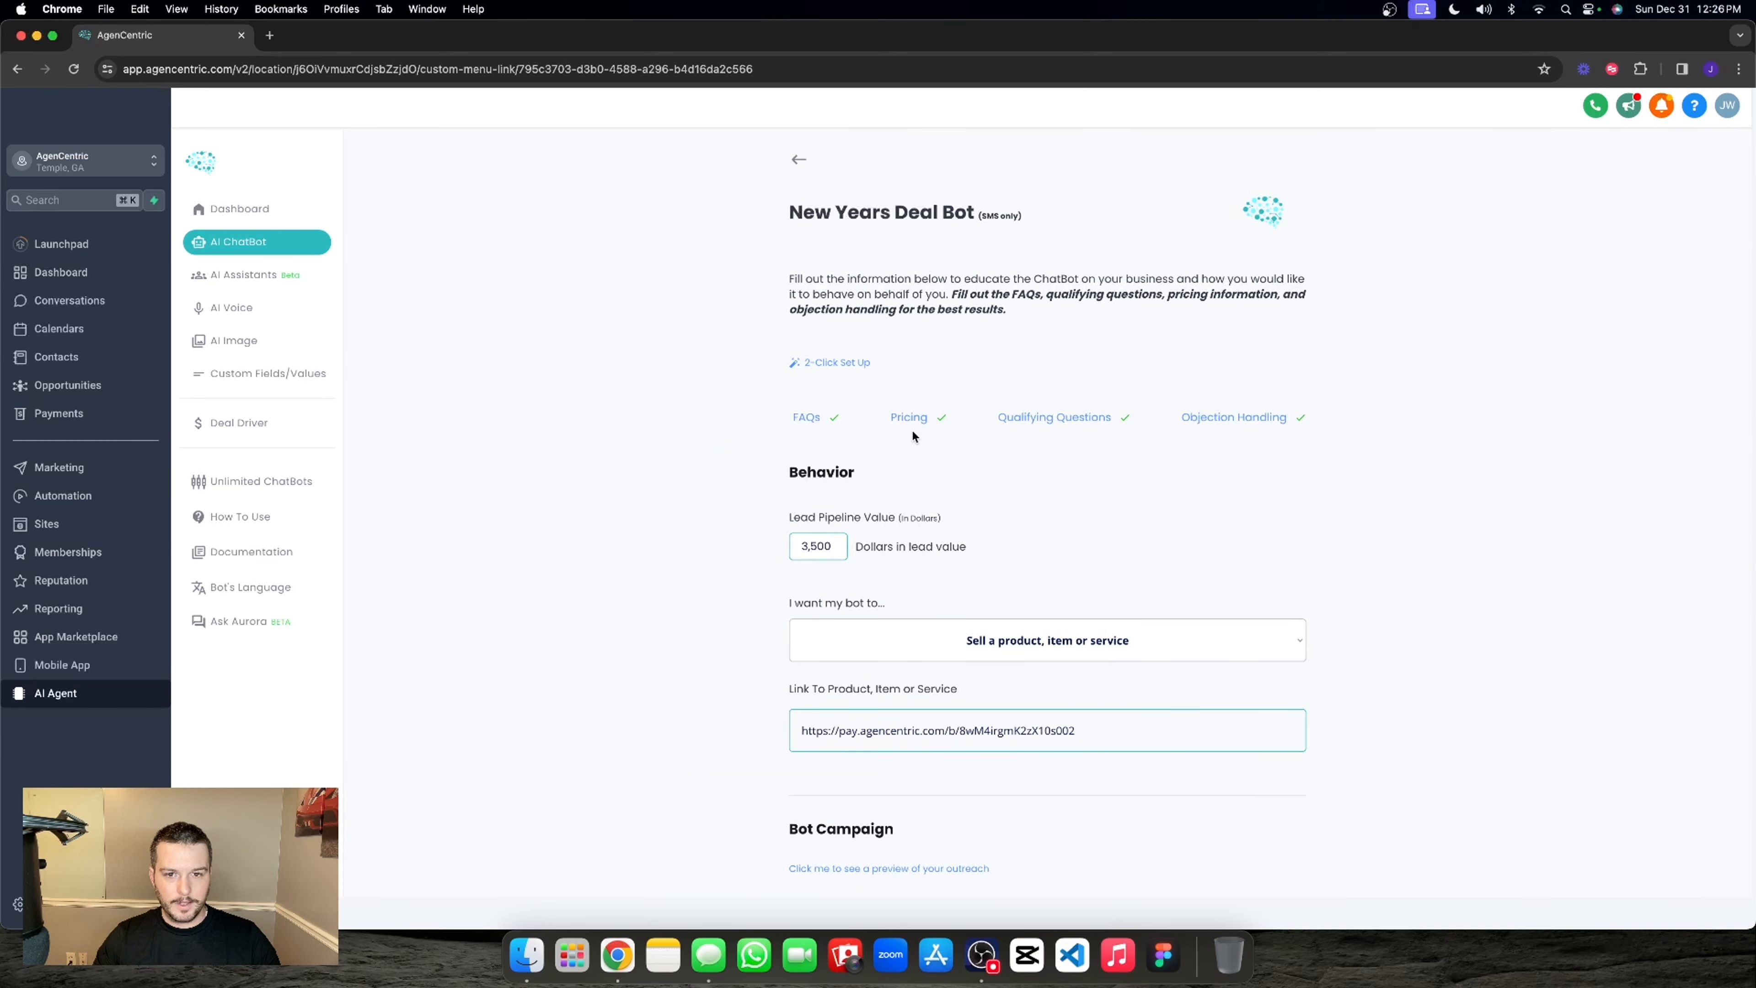
- Review the price and description of the lifetime access offer in the bot's pricing, and close it
{"action": "left_click", "coordinate": [916, 417]}
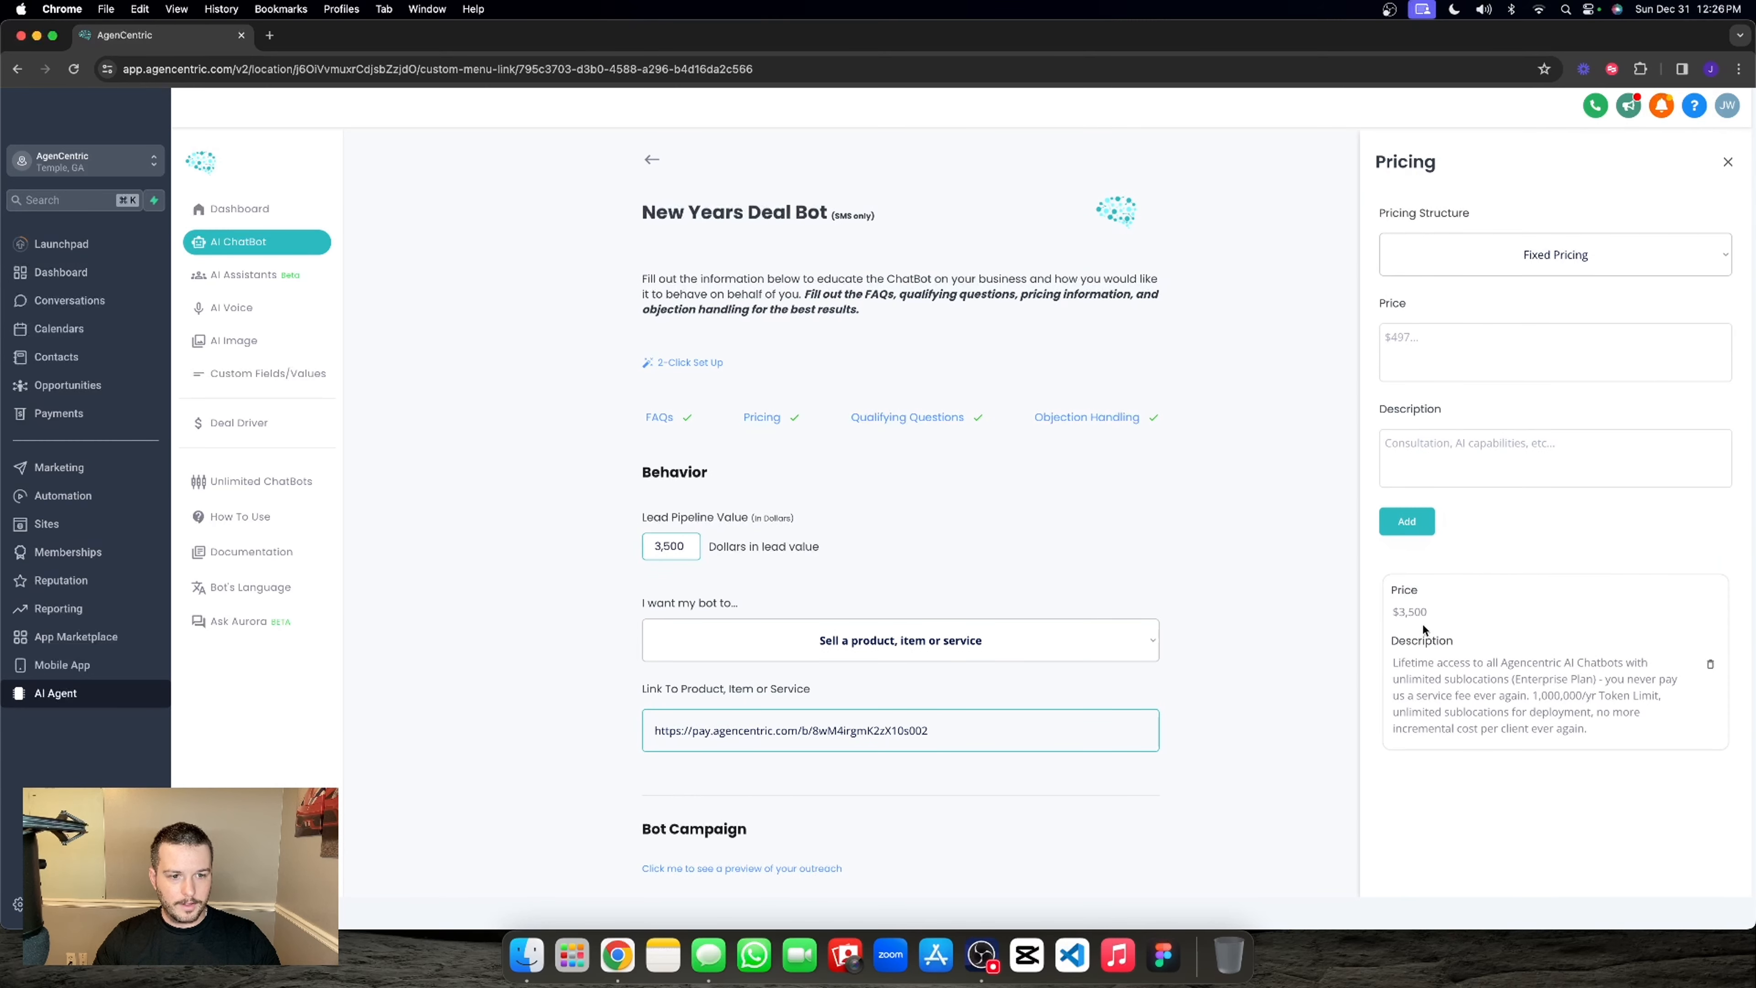
{"action": "left_click_drag", "start_coordinate": [1392, 613], "coordinate": [1432, 617]}
{"action": "left_click", "coordinate": [1440, 619]}
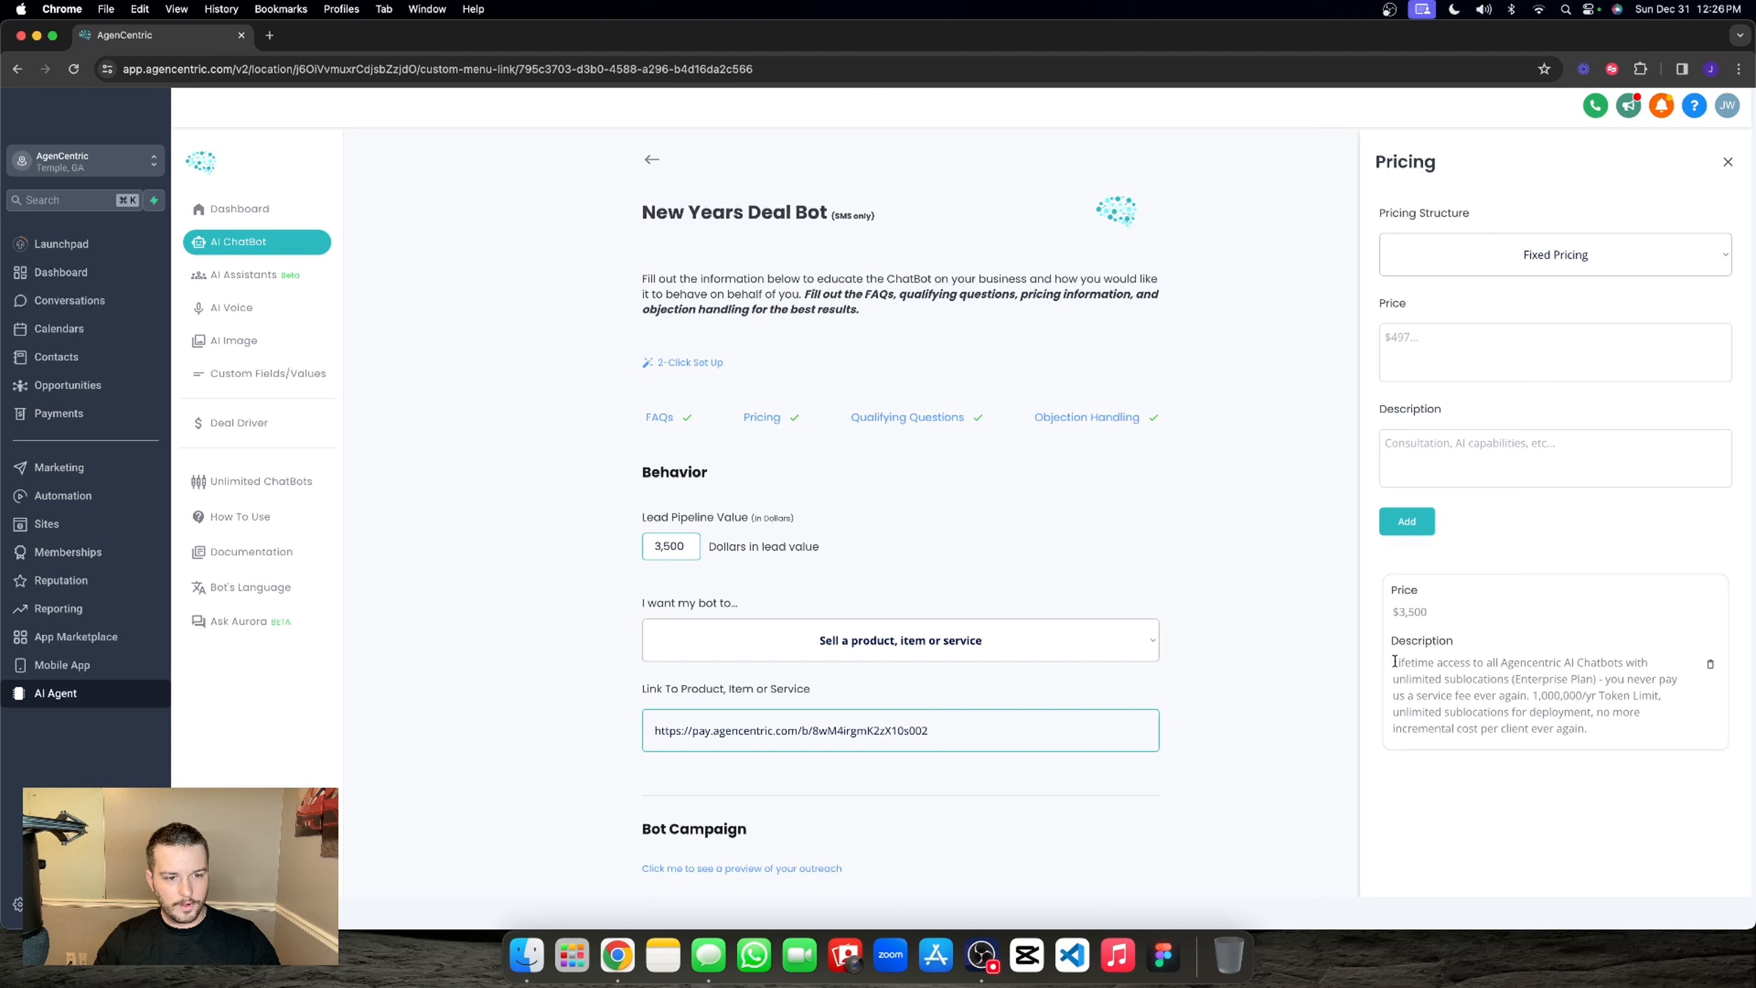
{"action": "left_click_drag", "start_coordinate": [1394, 661], "coordinate": [1551, 682]}
{"action": "left_click", "coordinate": [1523, 634]}
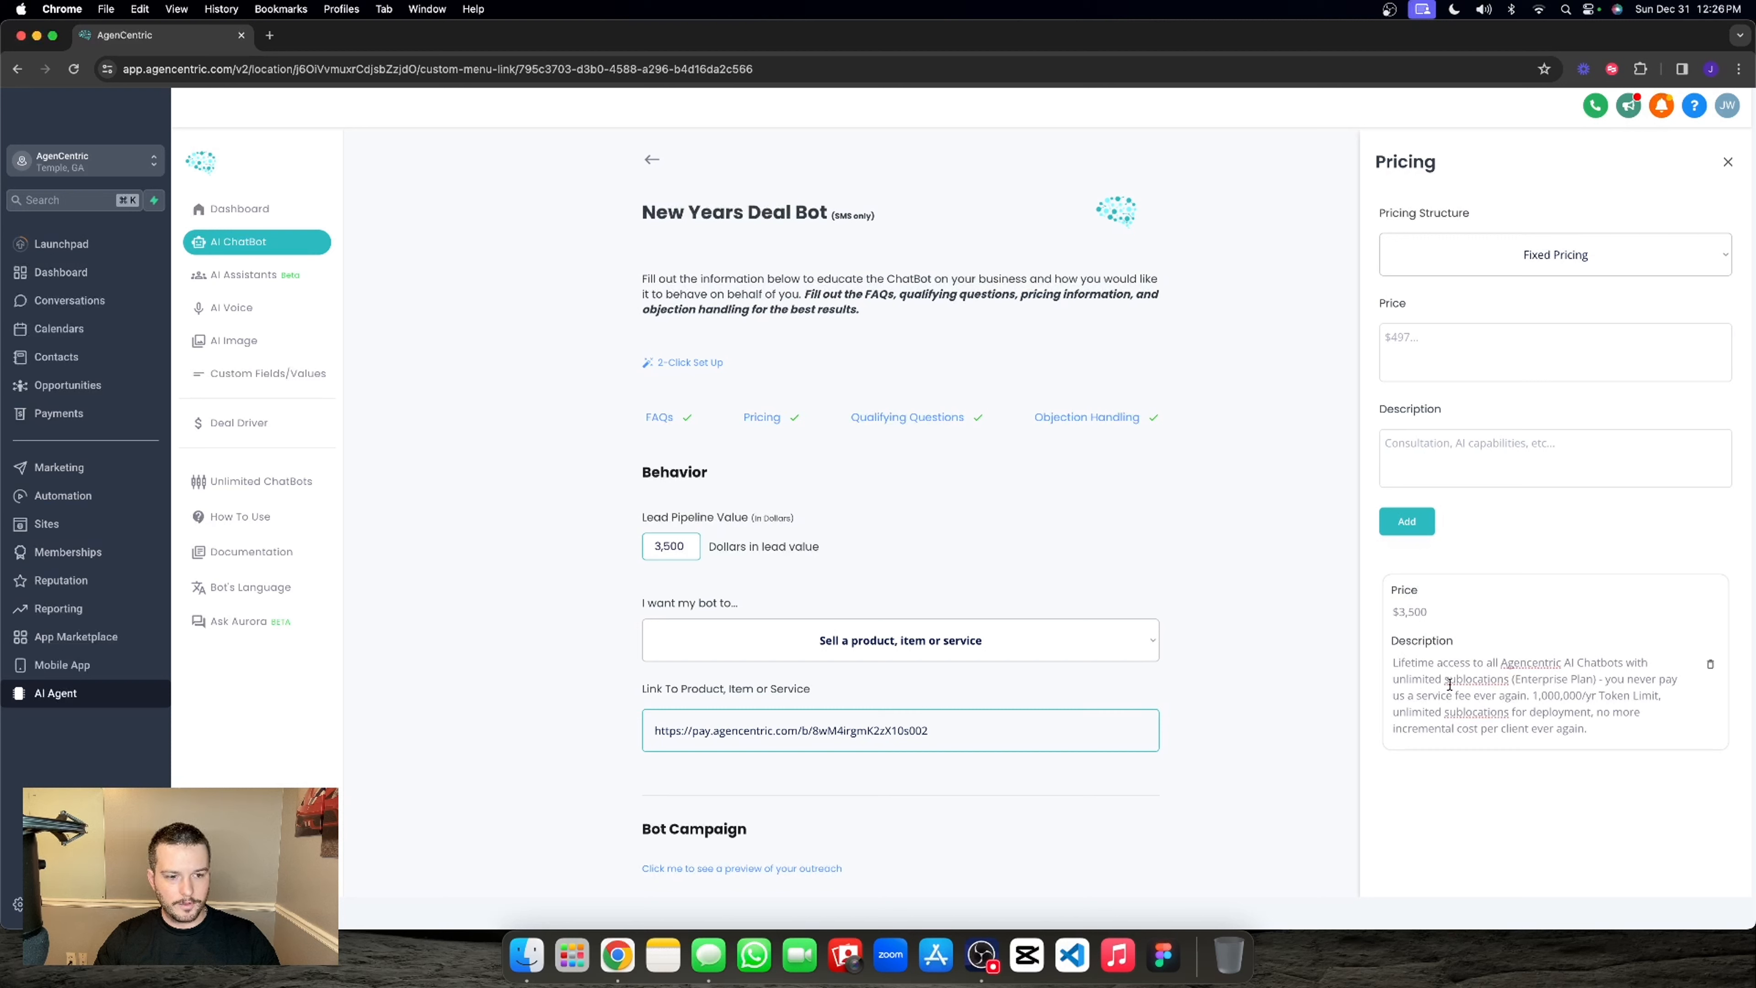
{"action": "scroll", "coordinate": [1264, 625], "scroll_direction": "down", "scroll_amount": 7}
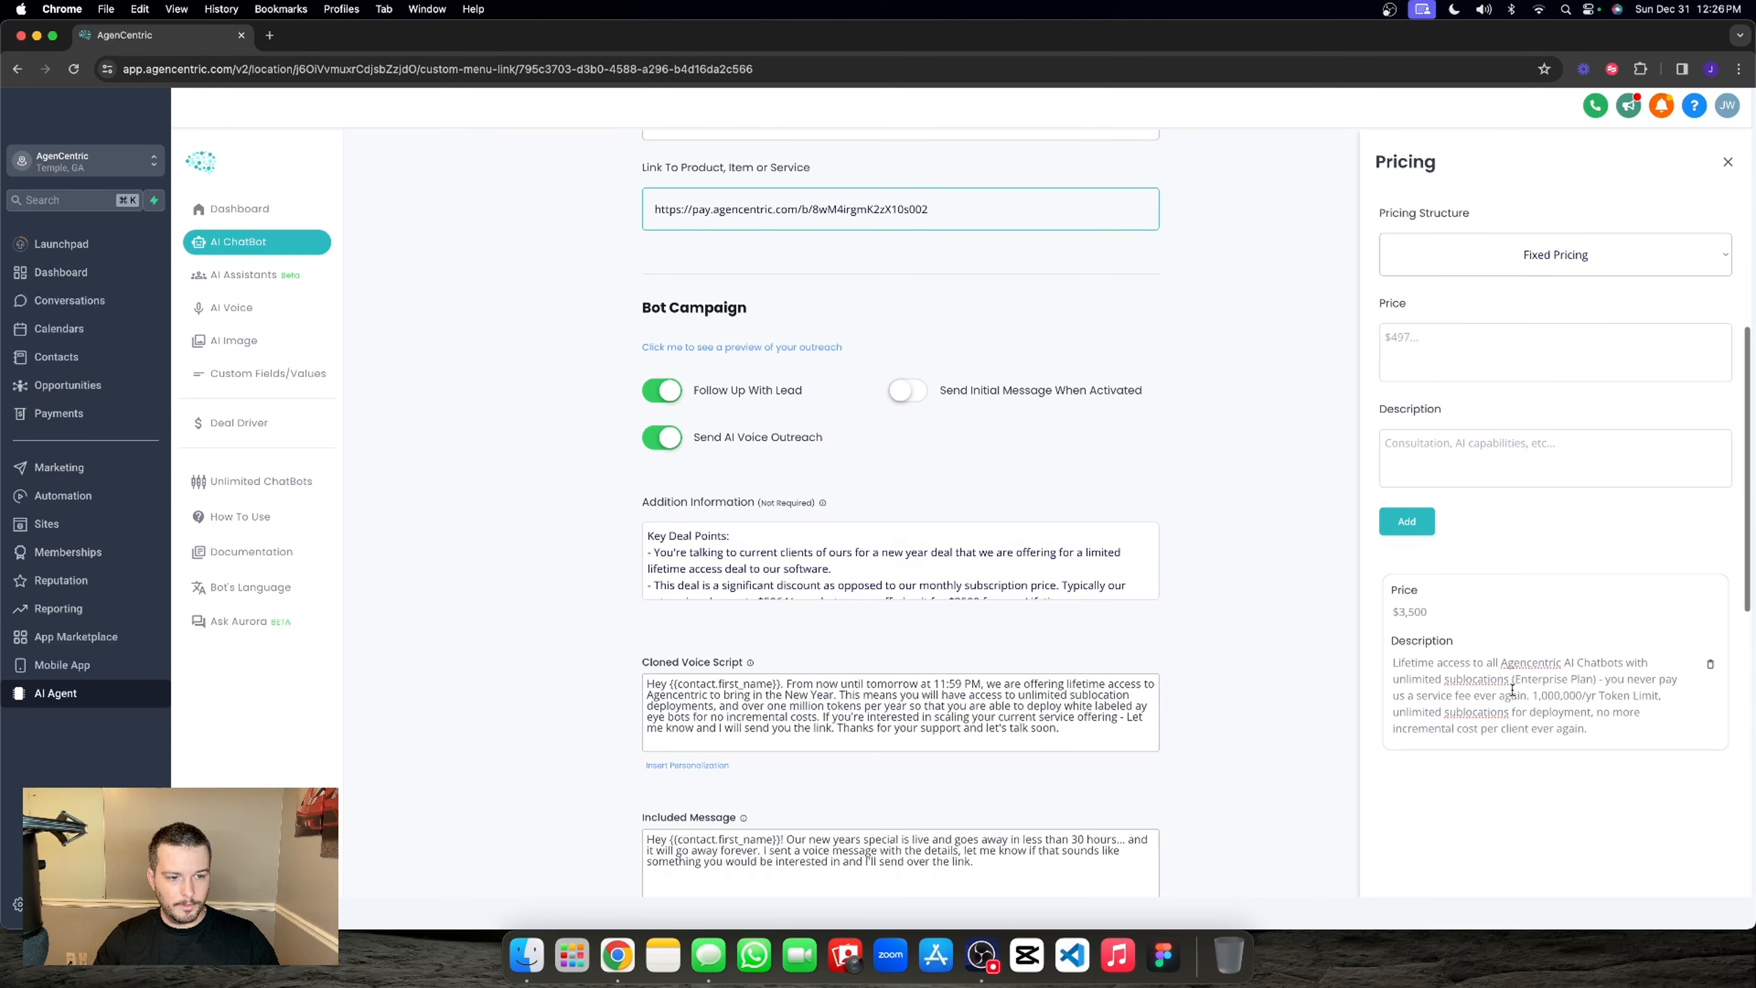
{"action": "scroll", "coordinate": [1264, 625], "scroll_direction": "up", "scroll_amount": 3}
{"action": "scroll", "coordinate": [1264, 625], "scroll_direction": "up", "scroll_amount": 4}
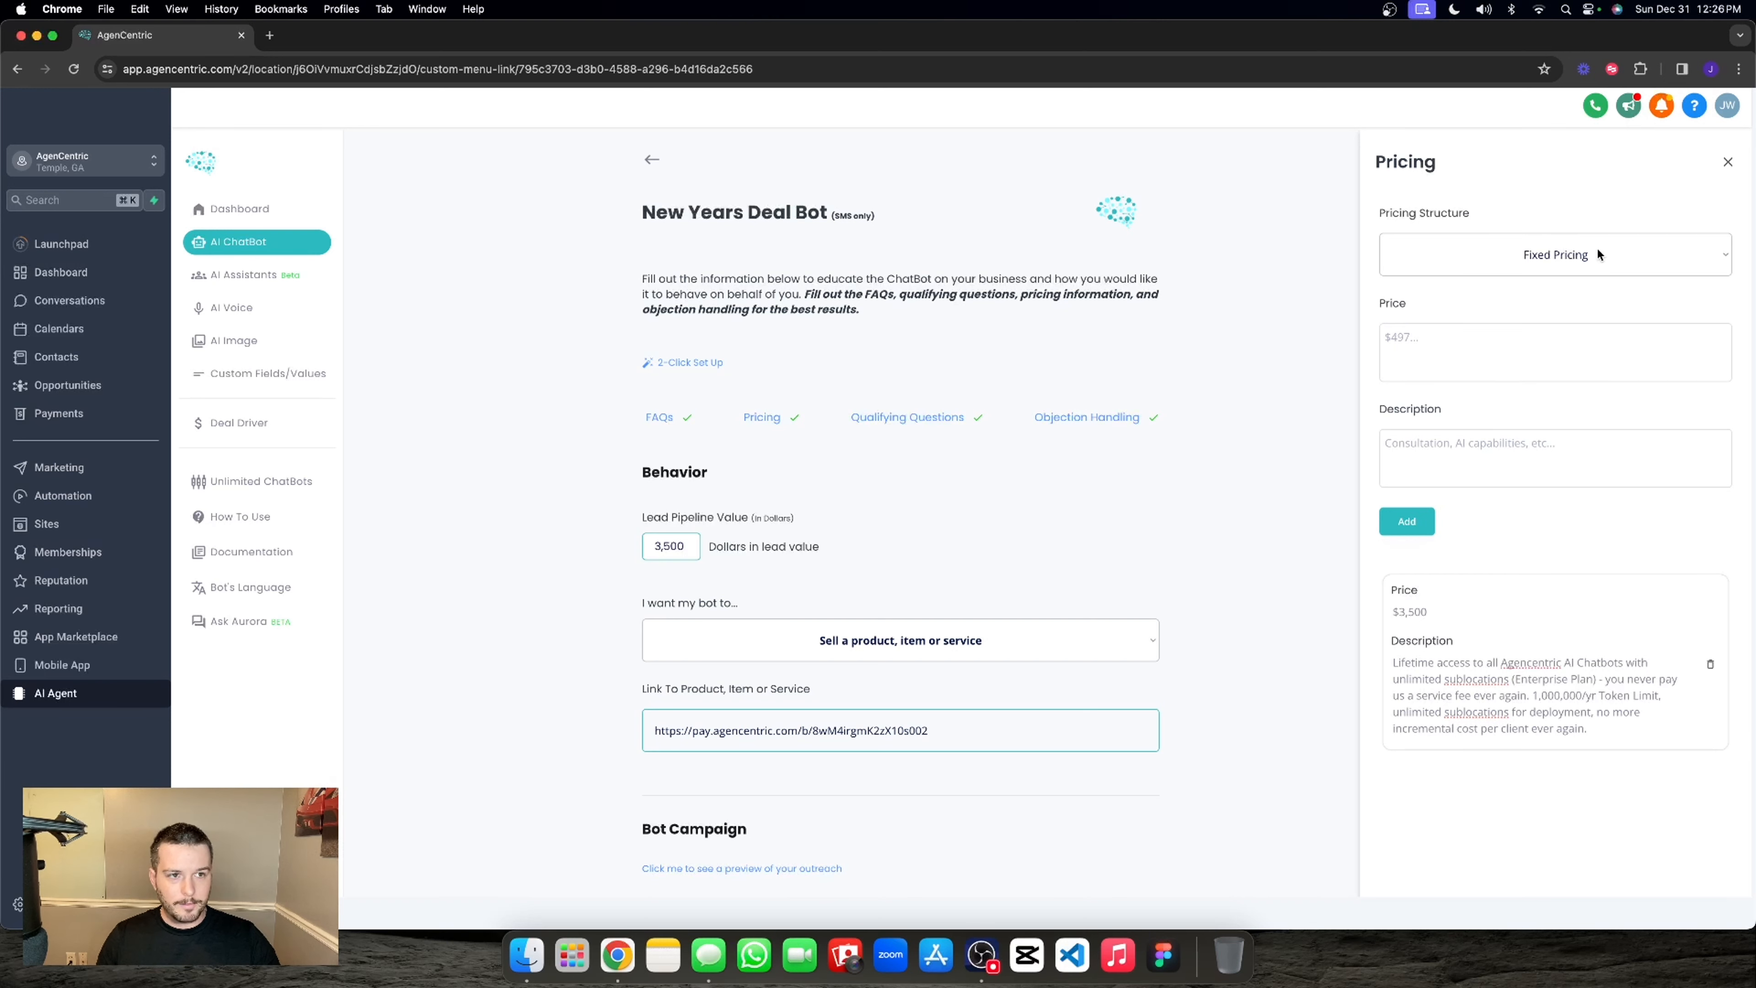
{"action": "left_click", "coordinate": [1726, 163]}
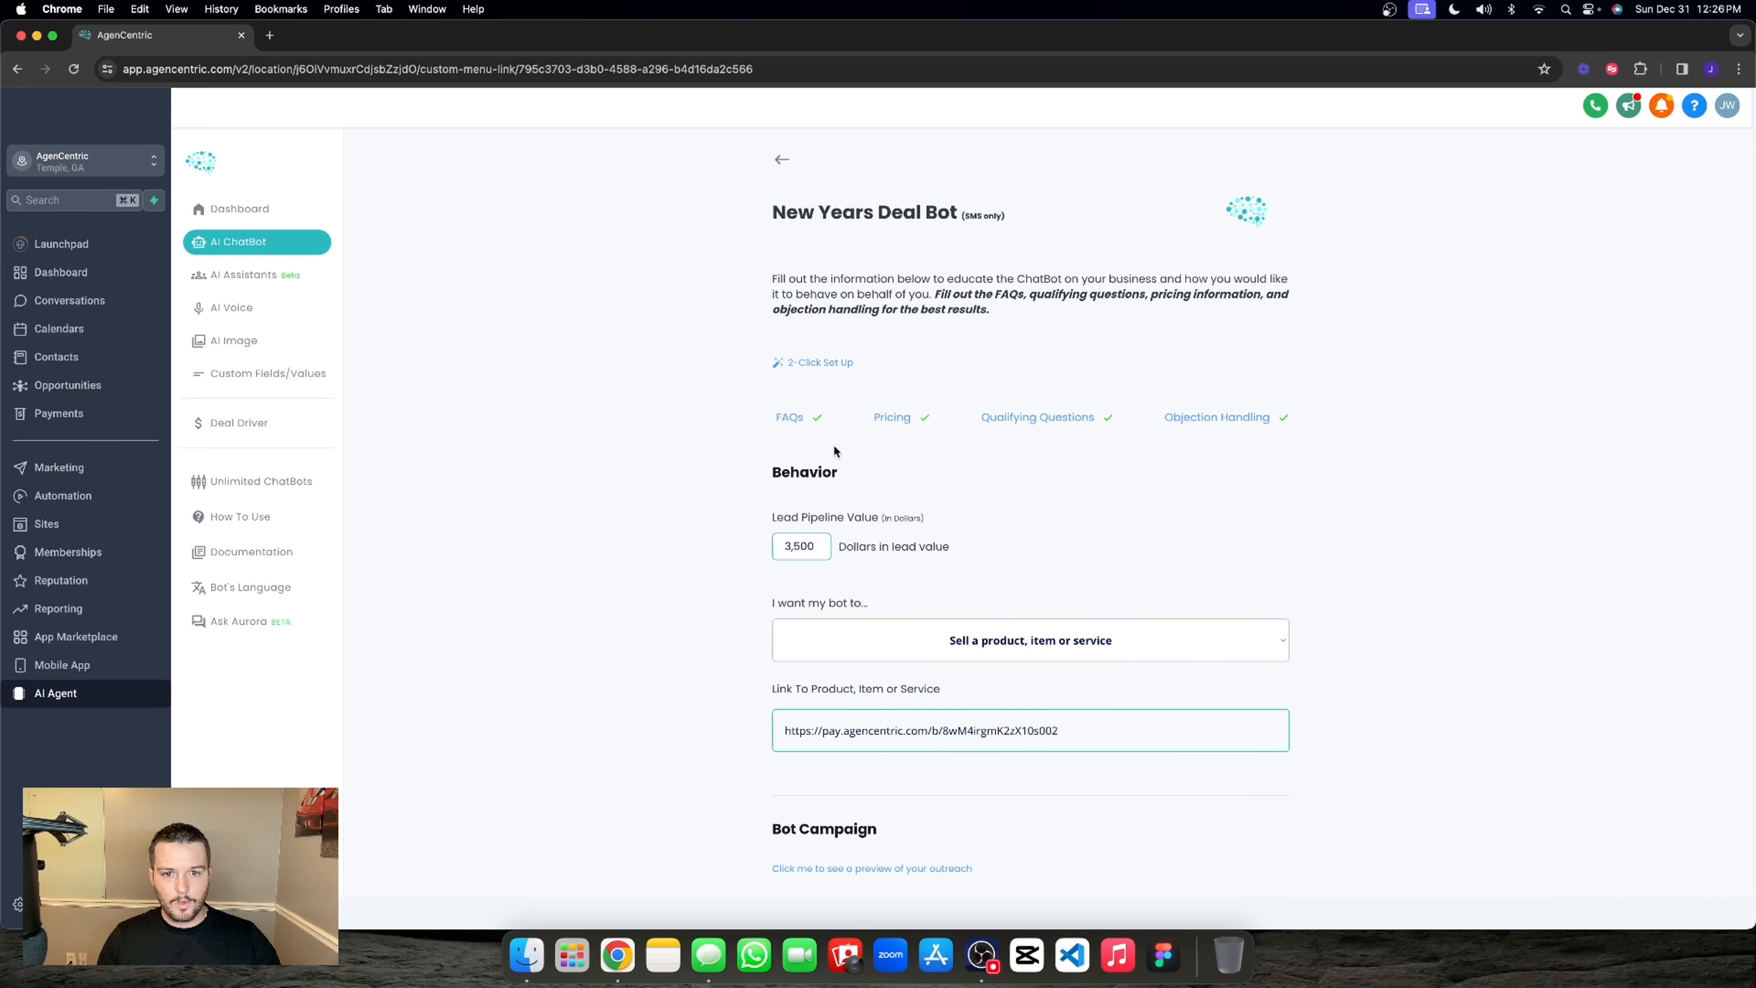
- Review the bot's qualifying questions setting and its objection rebuttals, closing each when done
{"action": "left_click", "coordinate": [1075, 418]}
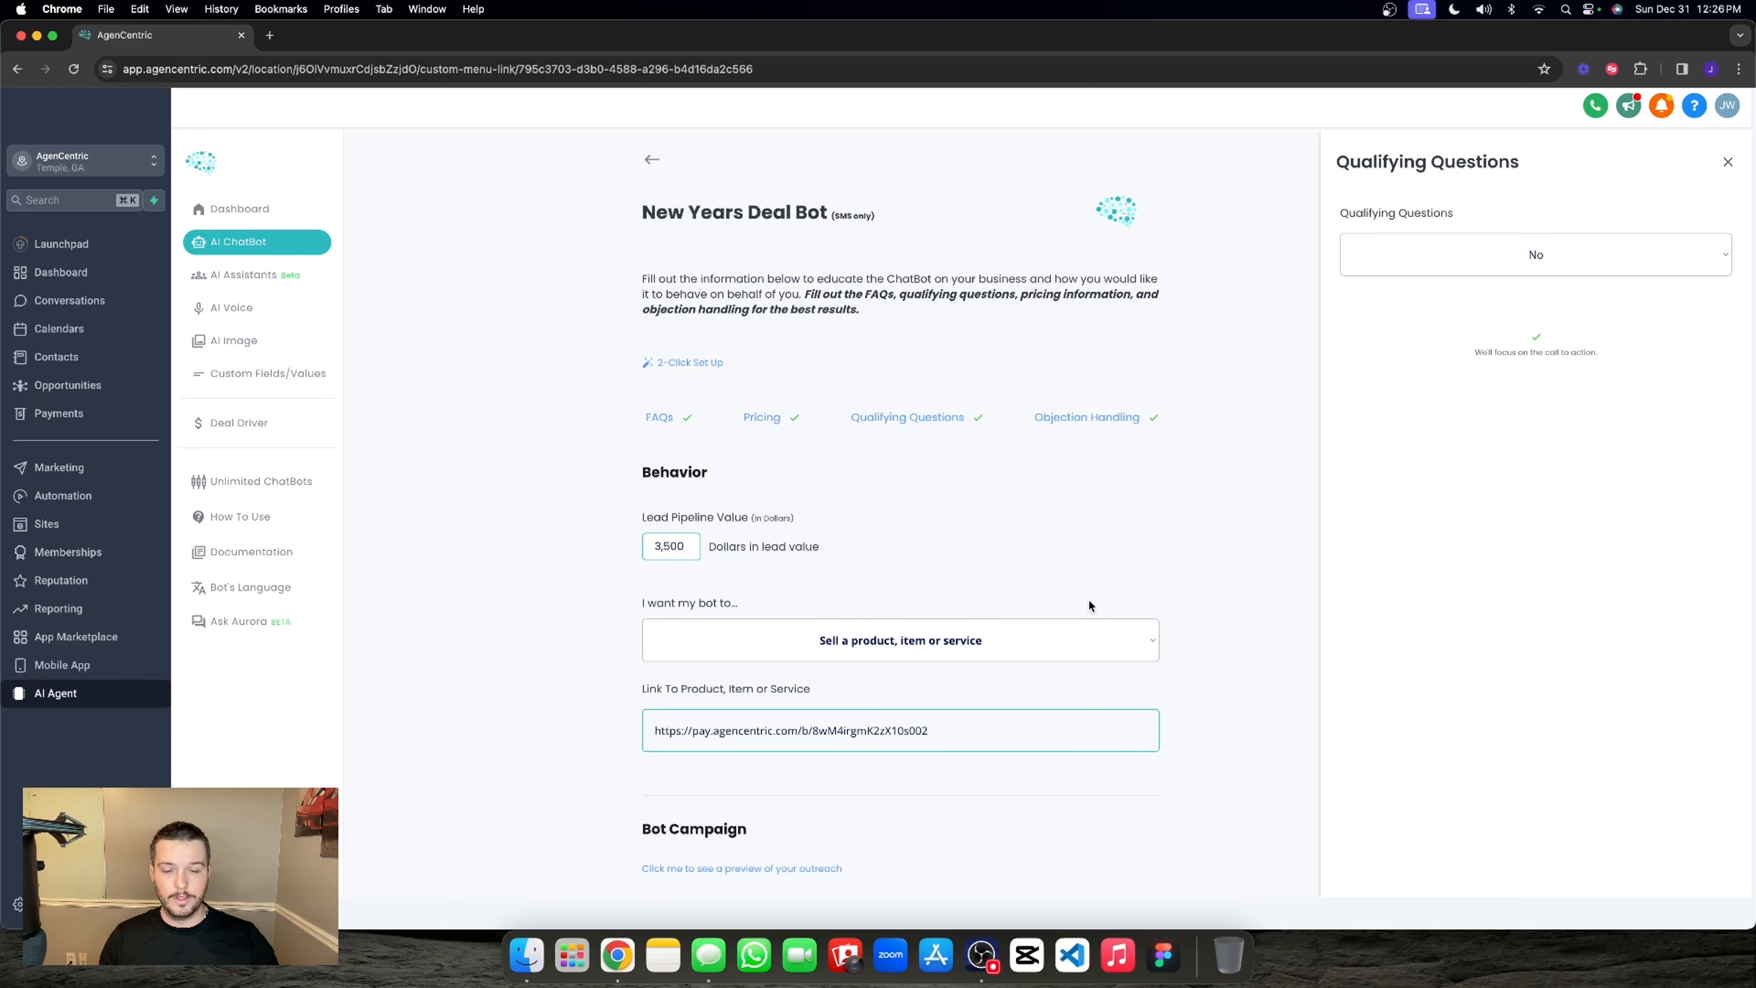
{"action": "left_click", "coordinate": [1727, 161]}
{"action": "left_click", "coordinate": [1242, 417]}
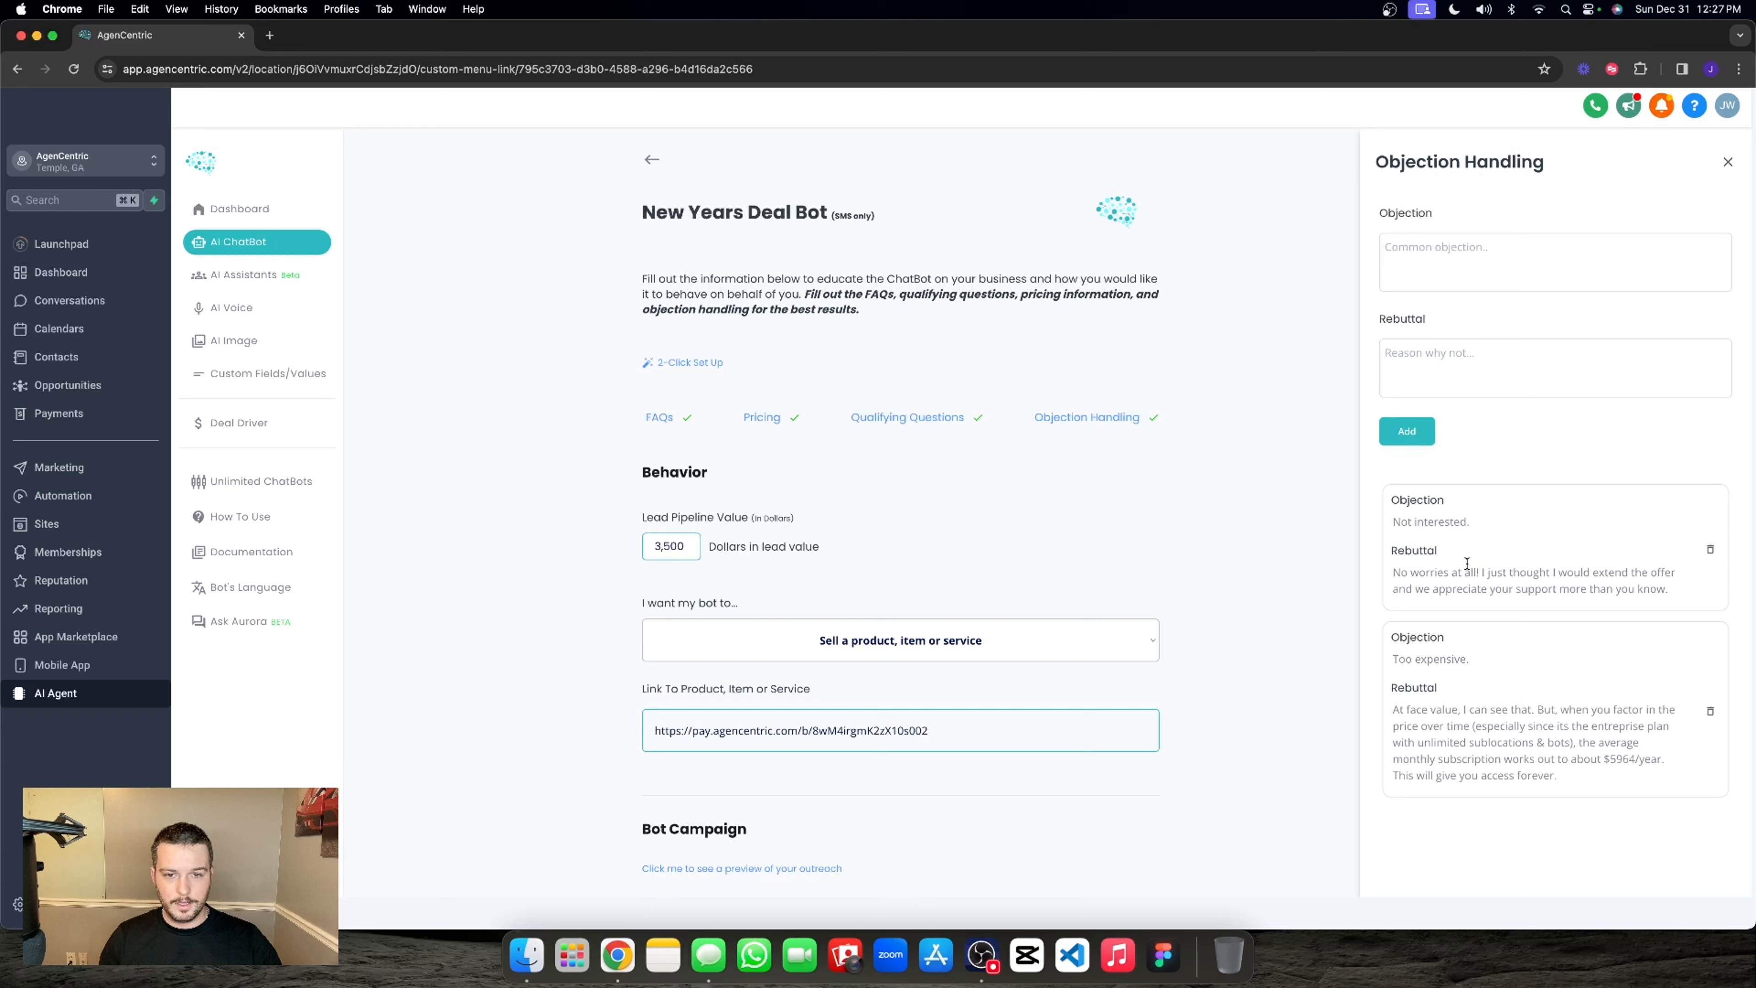
{"action": "scroll", "coordinate": [1311, 564], "scroll_direction": "down", "scroll_amount": 2}
{"action": "scroll", "coordinate": [1311, 569], "scroll_direction": "up", "scroll_amount": 2}
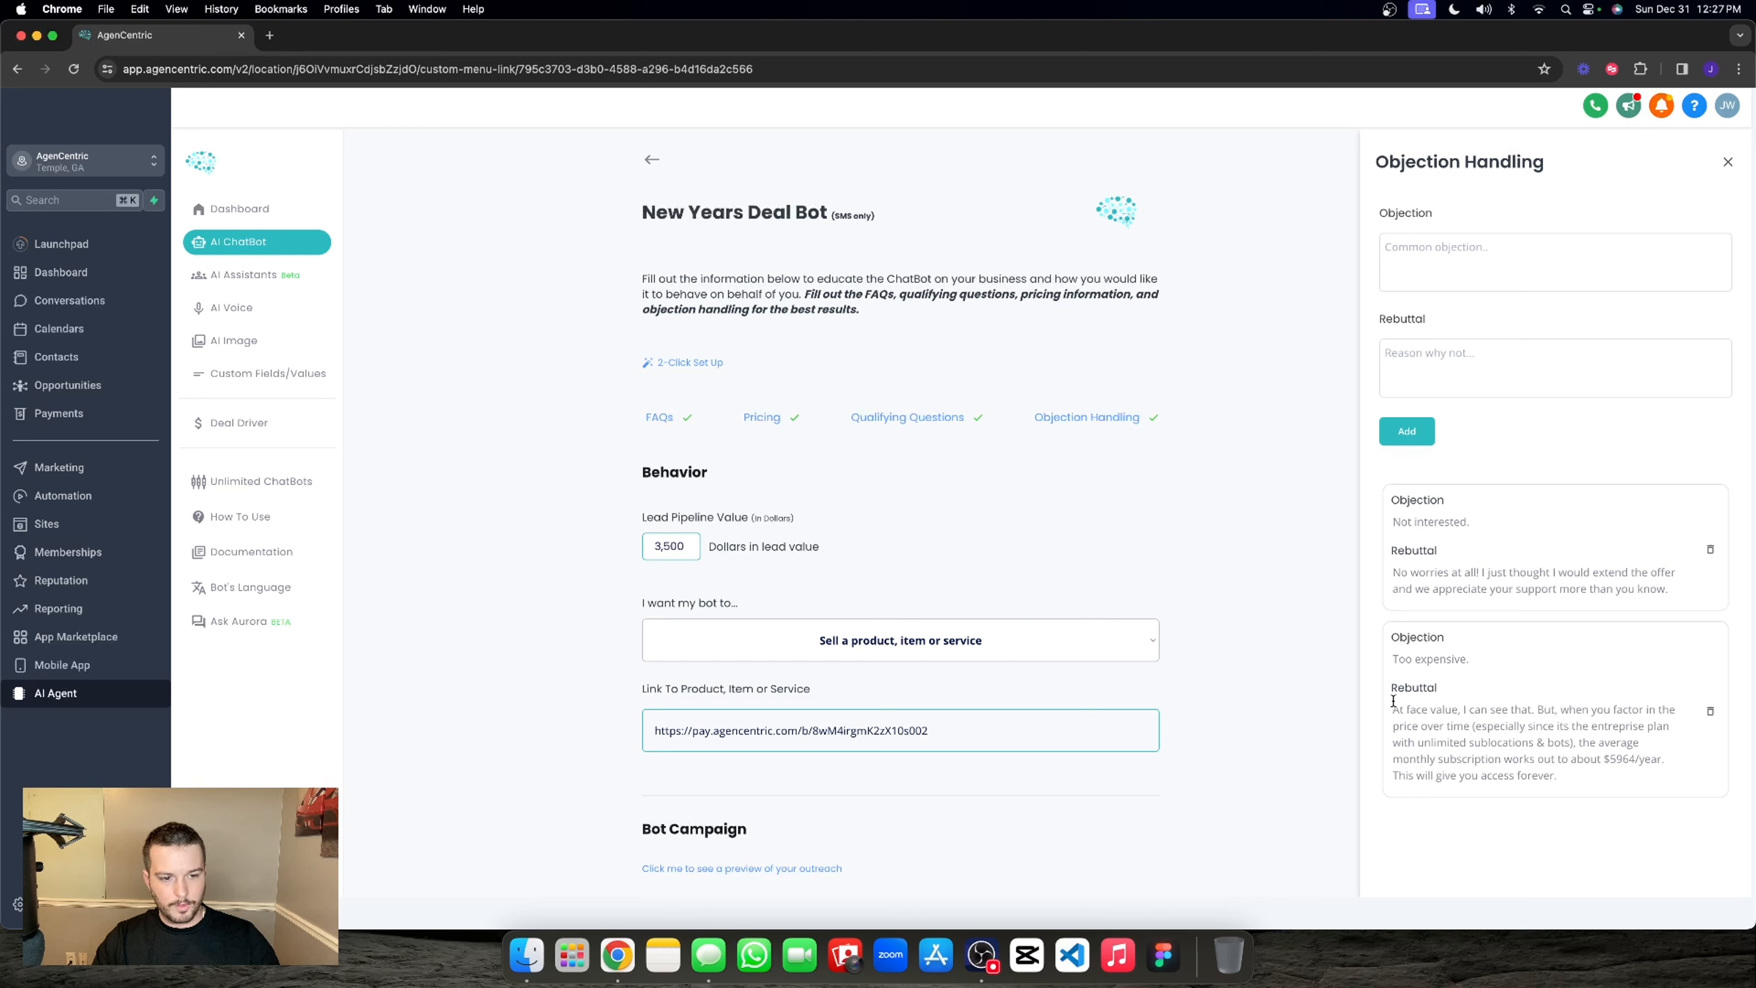
{"action": "left_click", "coordinate": [1730, 165]}
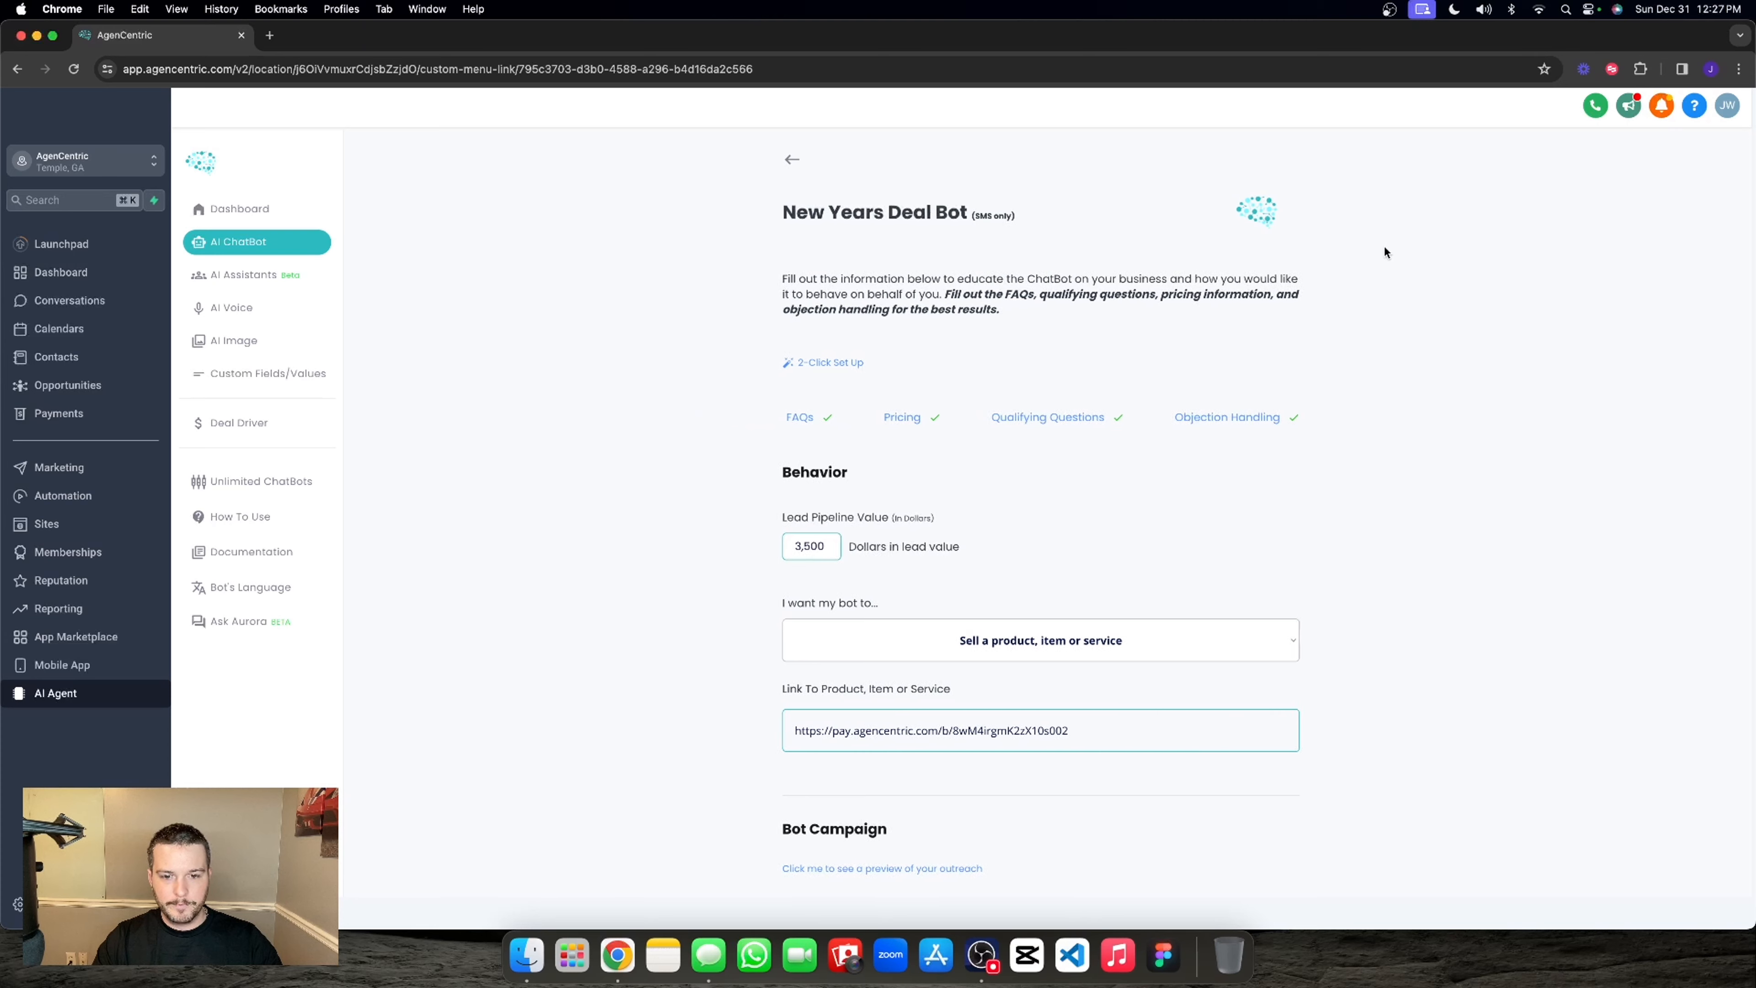
{"action": "scroll", "coordinate": [787, 388], "scroll_direction": "down", "scroll_amount": 2}
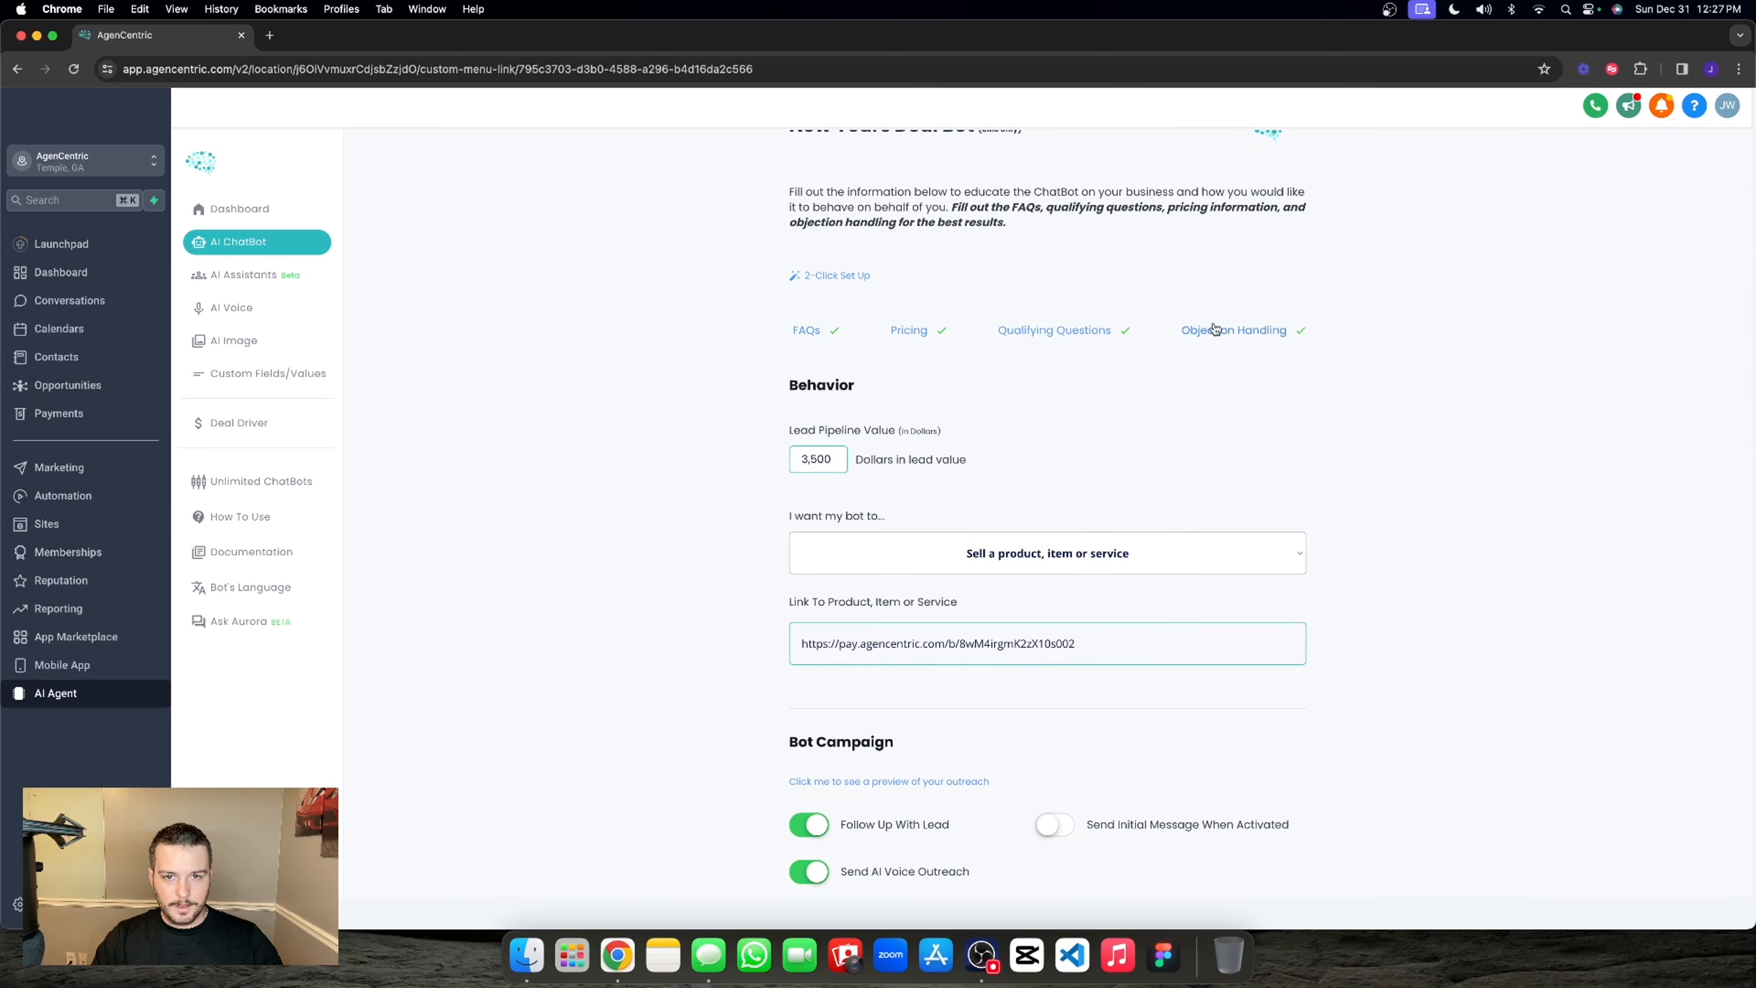
{"action": "scroll", "coordinate": [1150, 346], "scroll_direction": "up", "scroll_amount": 2}
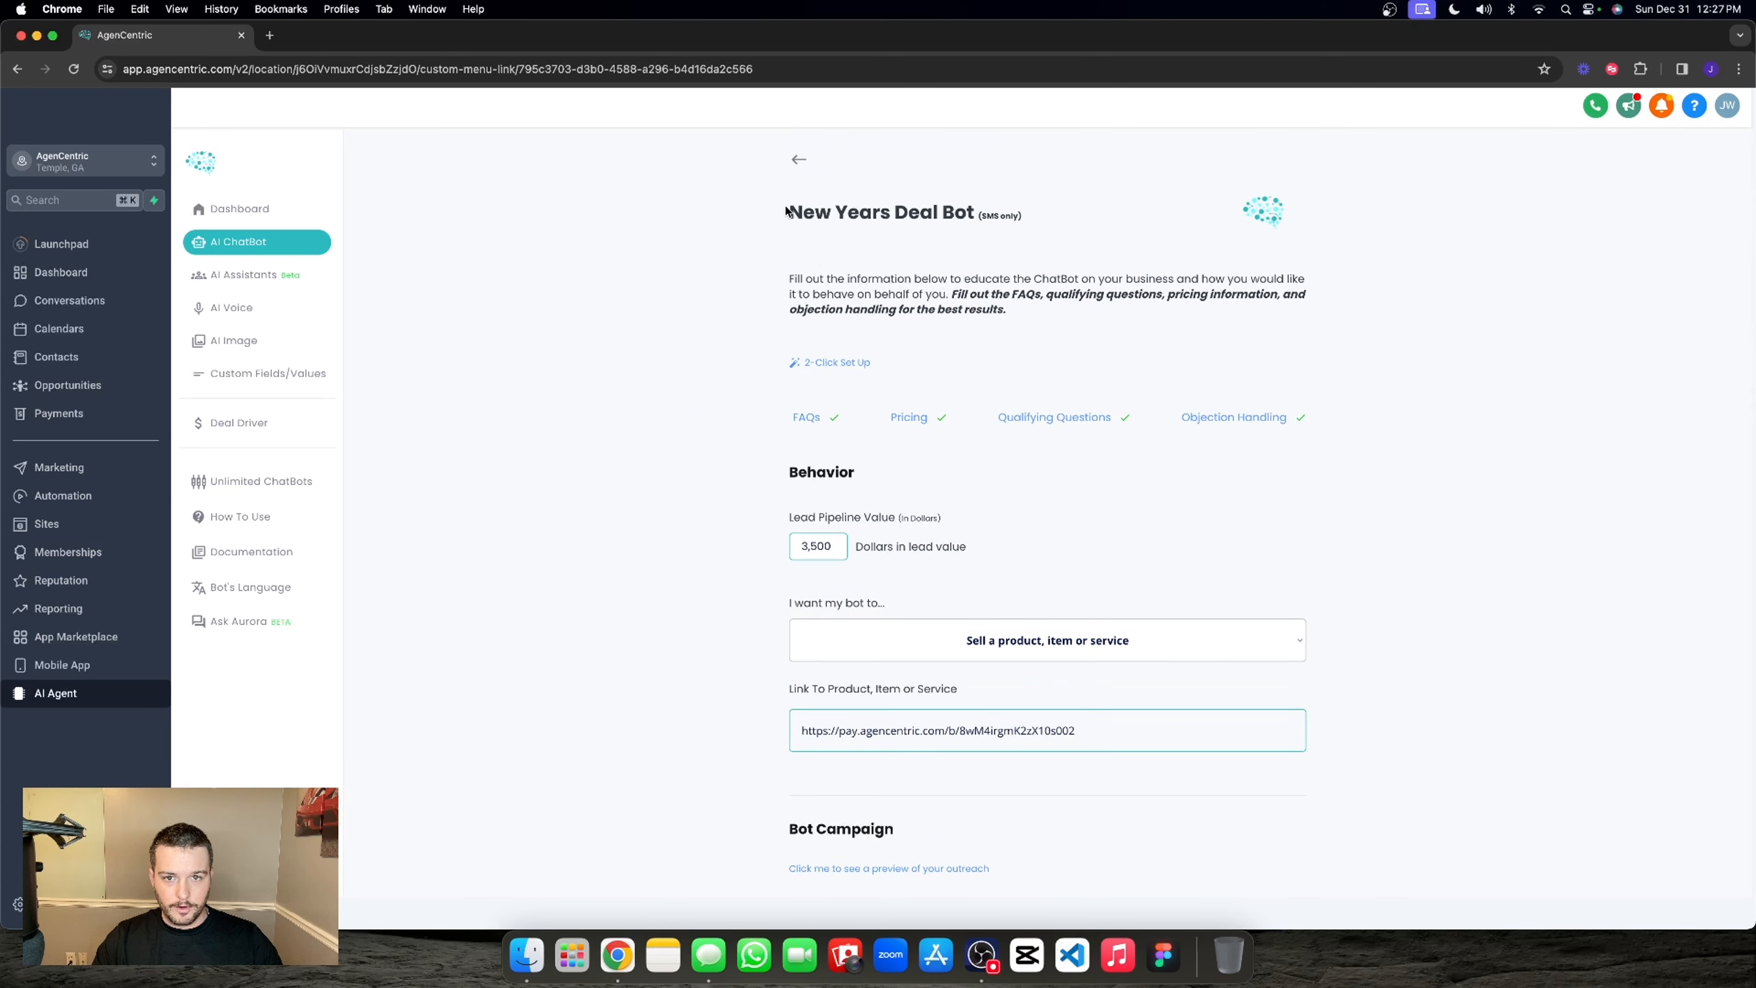
{"action": "left_click_drag", "start_coordinate": [788, 211], "coordinate": [1106, 231]}
{"action": "scroll", "coordinate": [1207, 453], "scroll_direction": "down", "scroll_amount": 3}
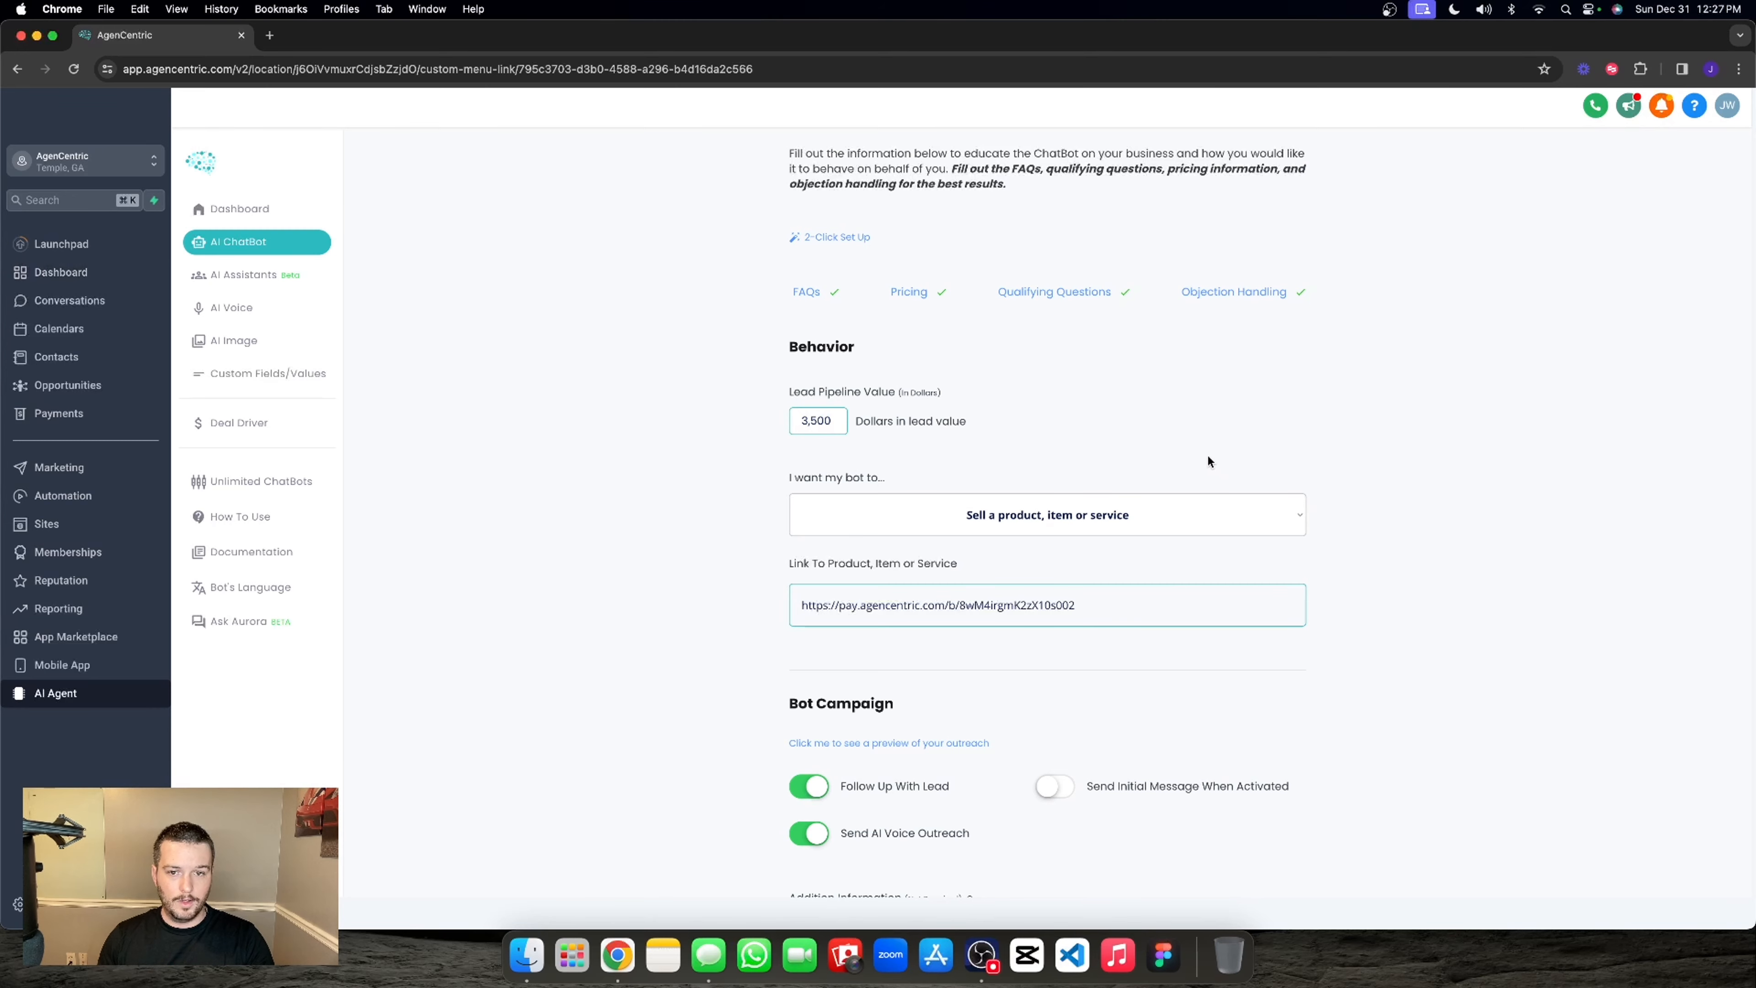
{"action": "scroll", "coordinate": [1207, 461], "scroll_direction": "up", "scroll_amount": 3}
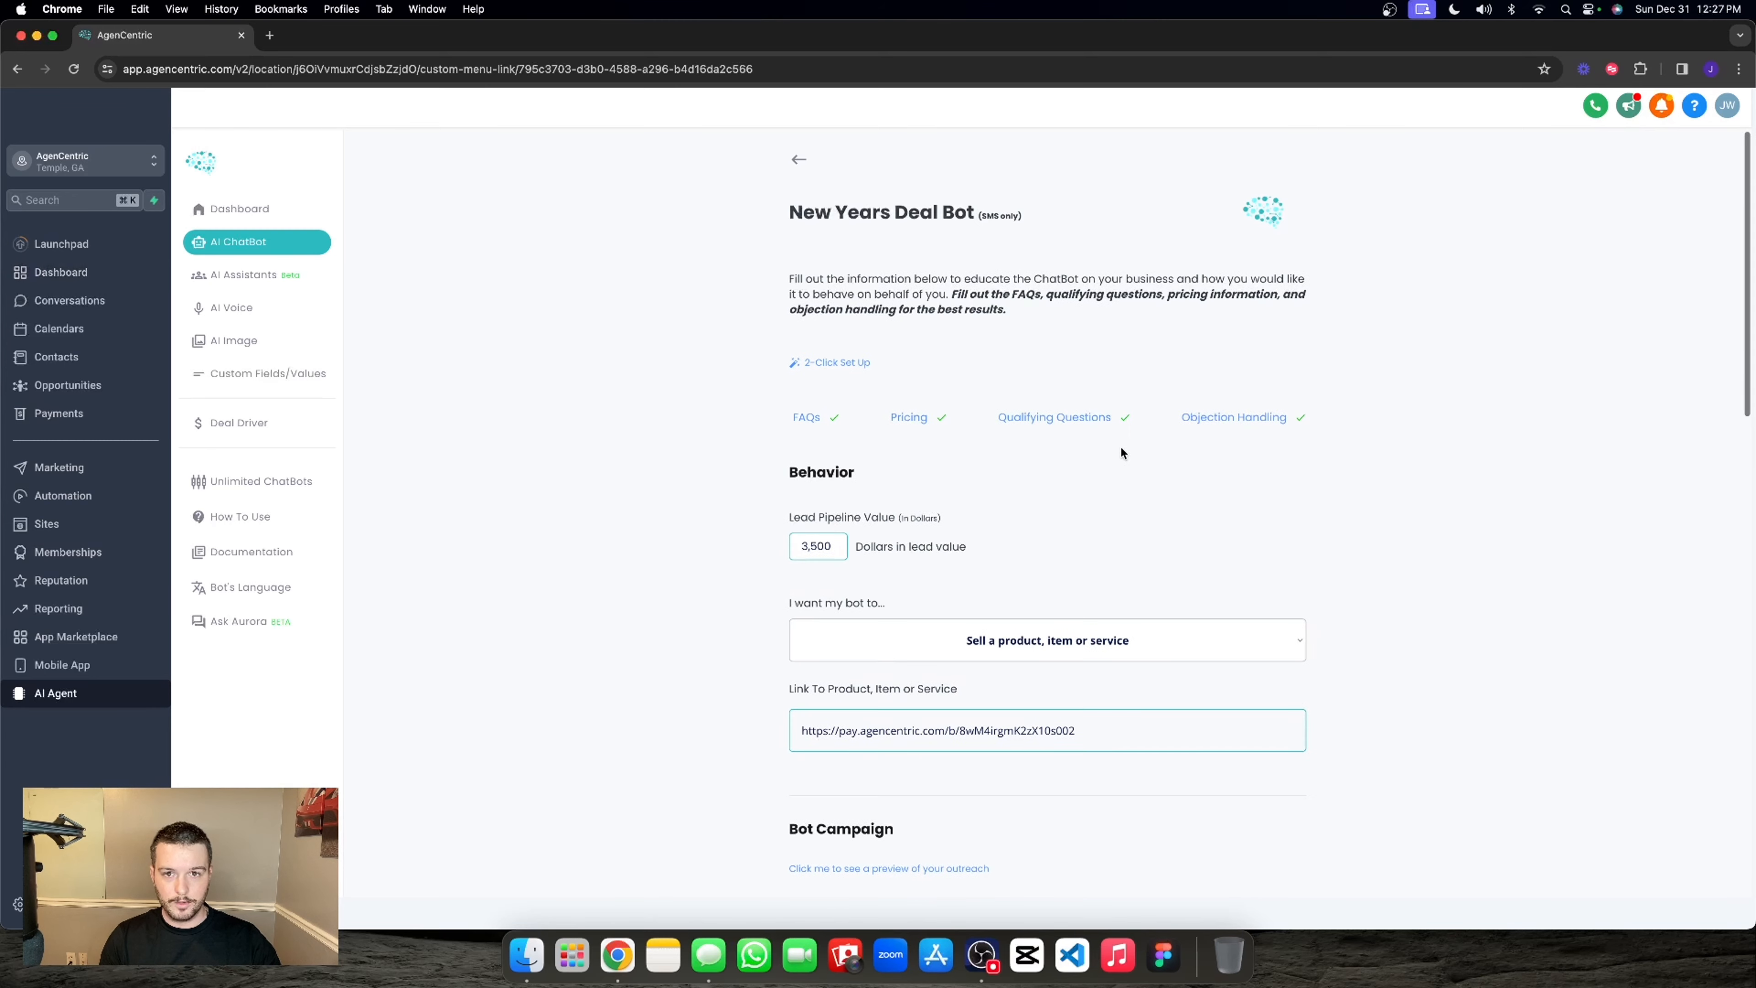
- Open the preview of the outreach in the Bot Campaign section
{"action": "scroll", "coordinate": [891, 219], "scroll_direction": "down", "scroll_amount": 5}
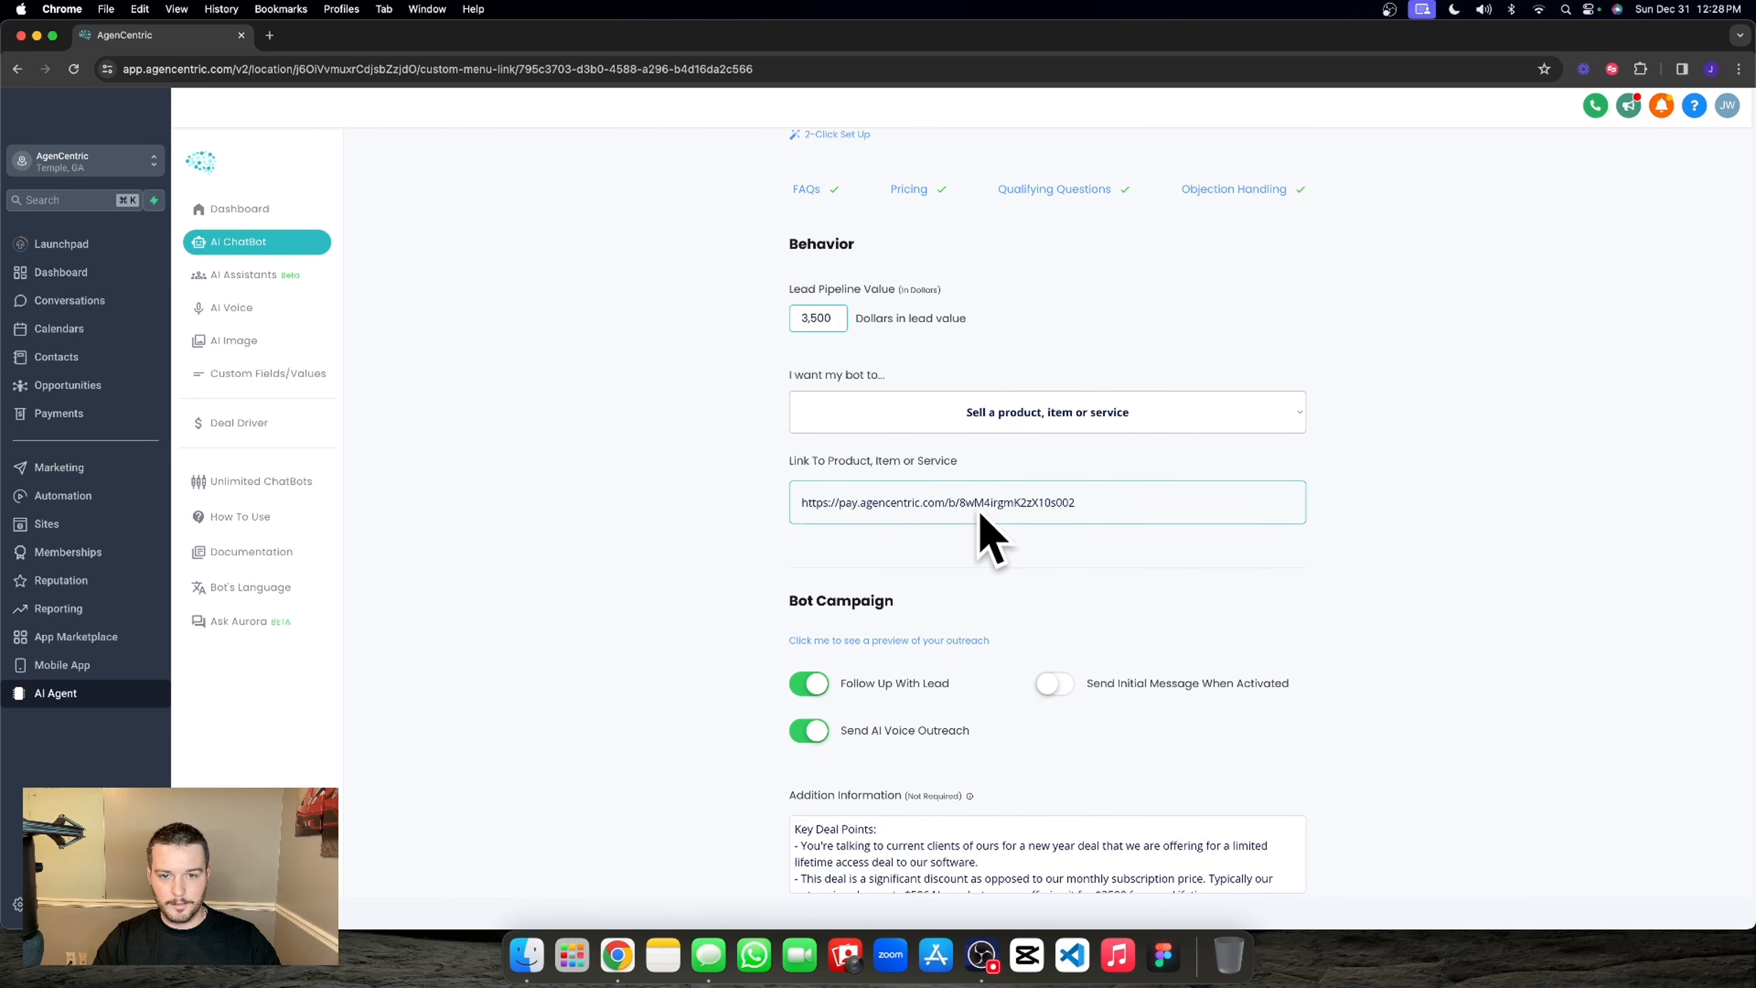
{"action": "scroll", "coordinate": [891, 458], "scroll_direction": "down", "scroll_amount": 3}
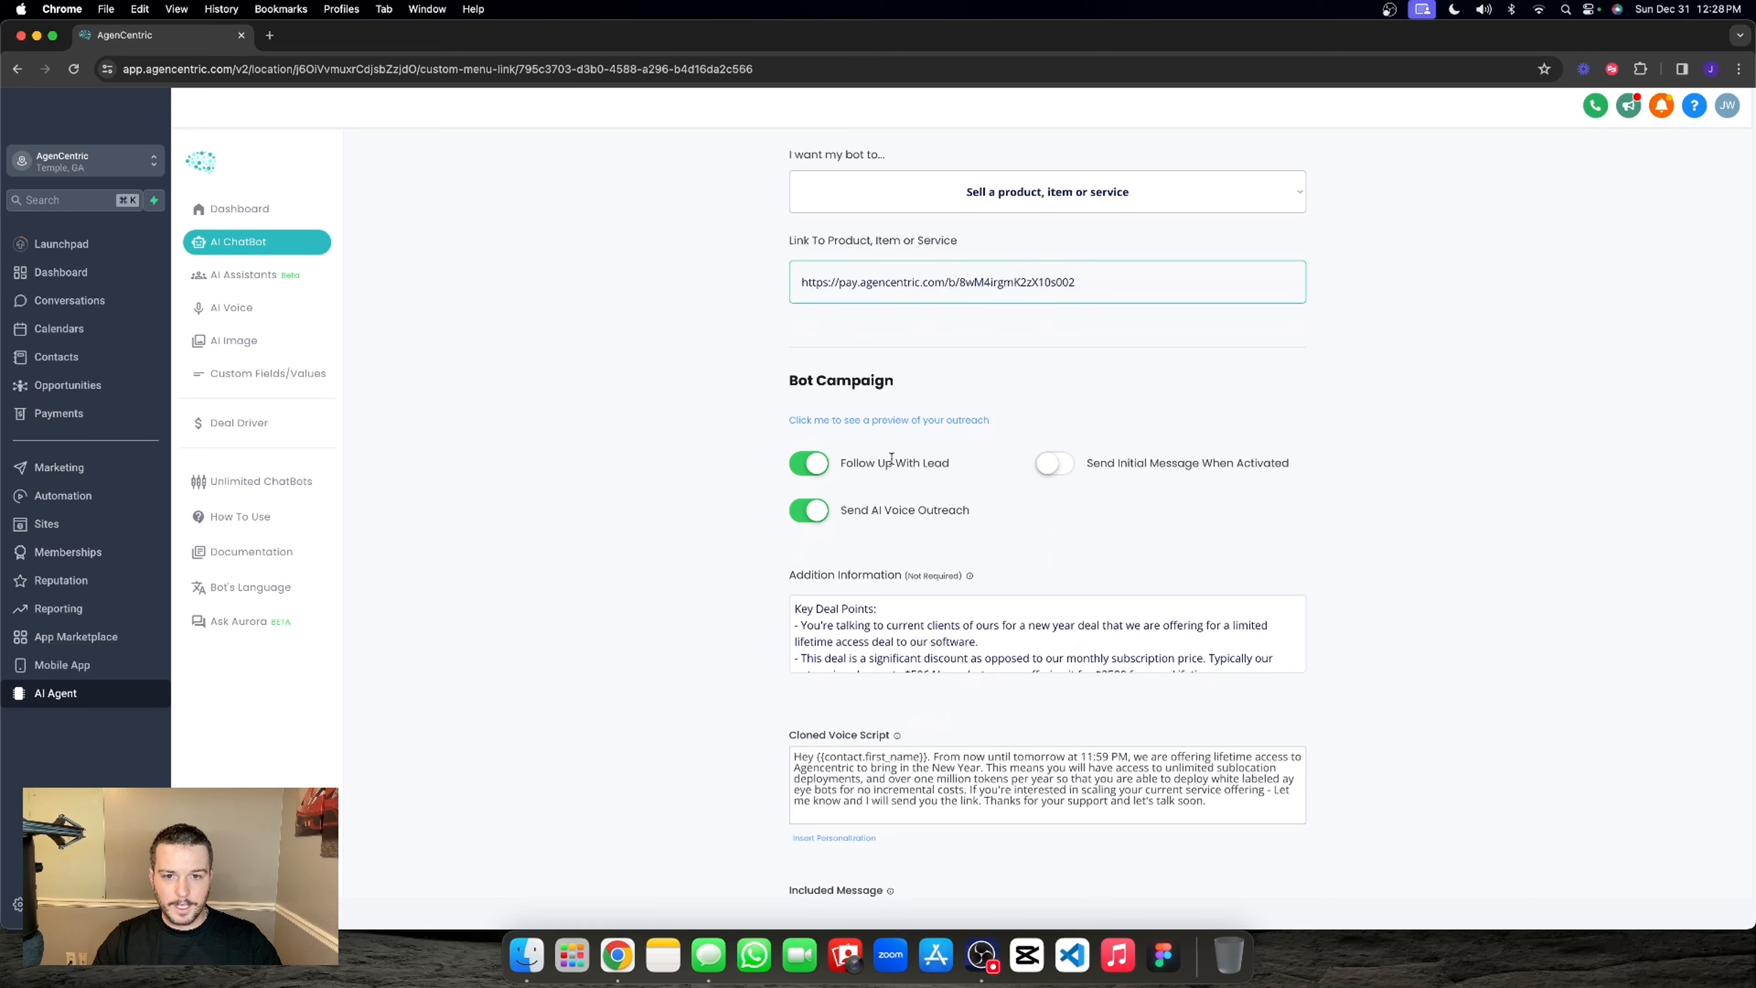
{"action": "left_click", "coordinate": [914, 421]}
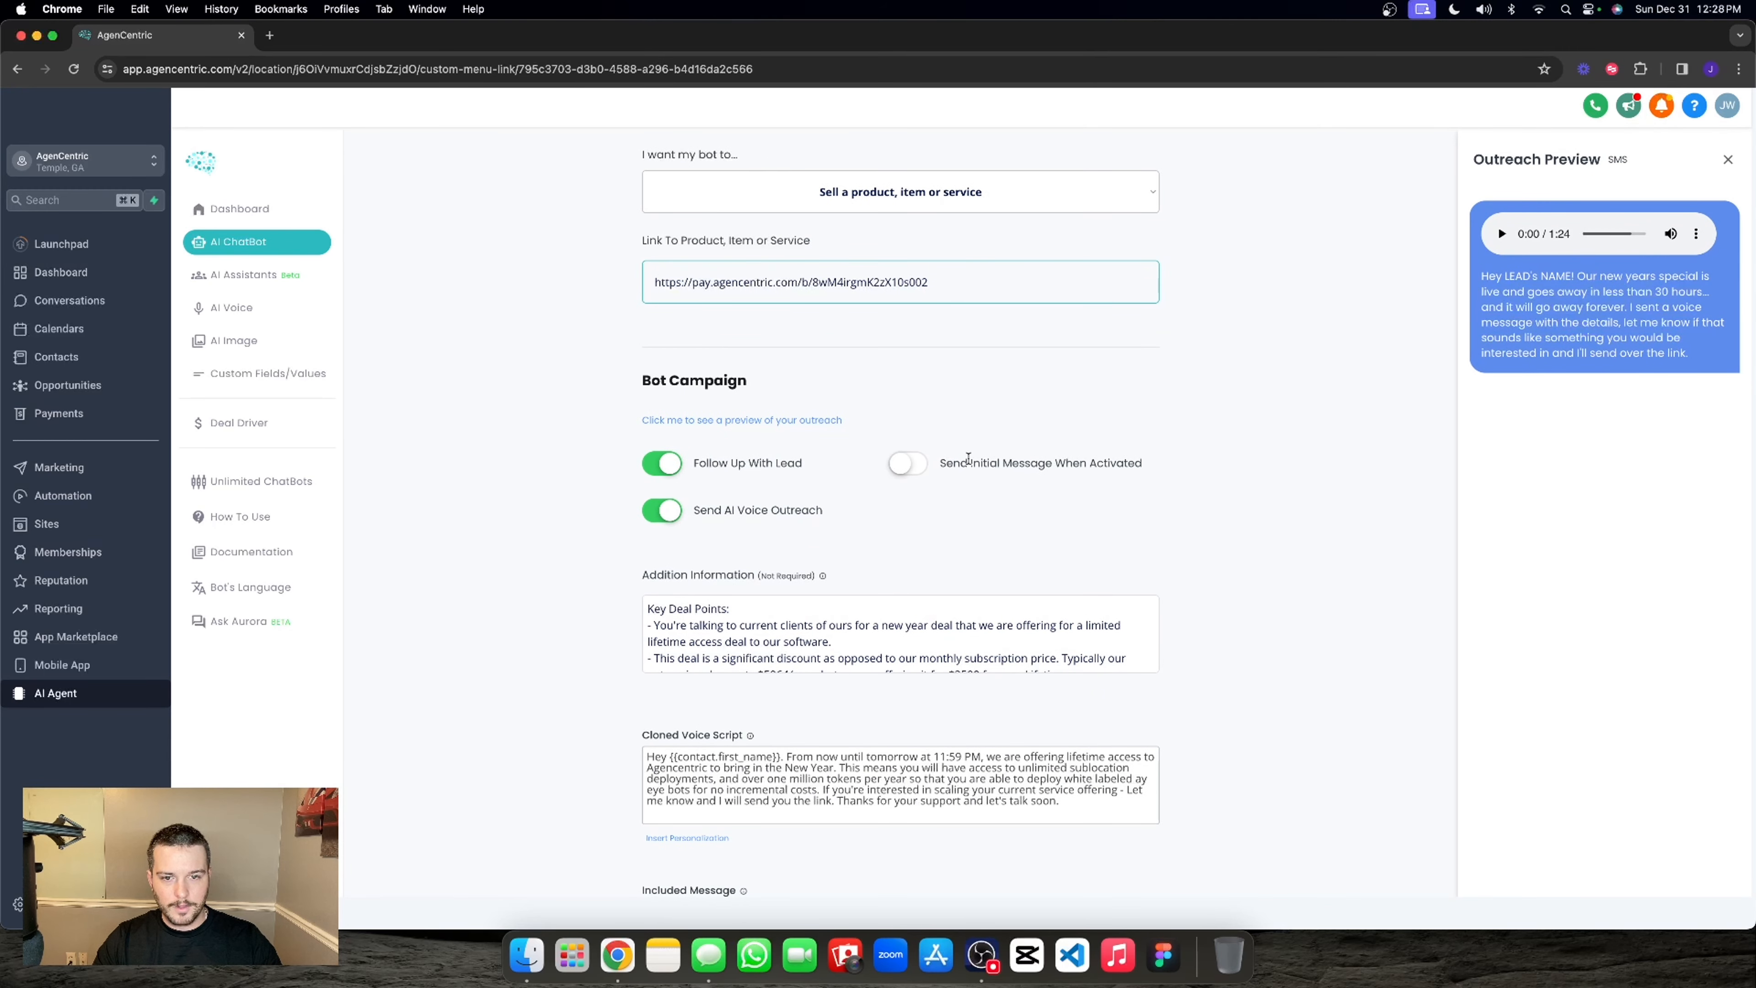
- Temporarily turn on Send Initial Message When Activated and try the Include AI Image in Outreach option in the preview
{"action": "left_click", "coordinate": [910, 463]}
{"action": "left_click", "coordinate": [661, 513]}
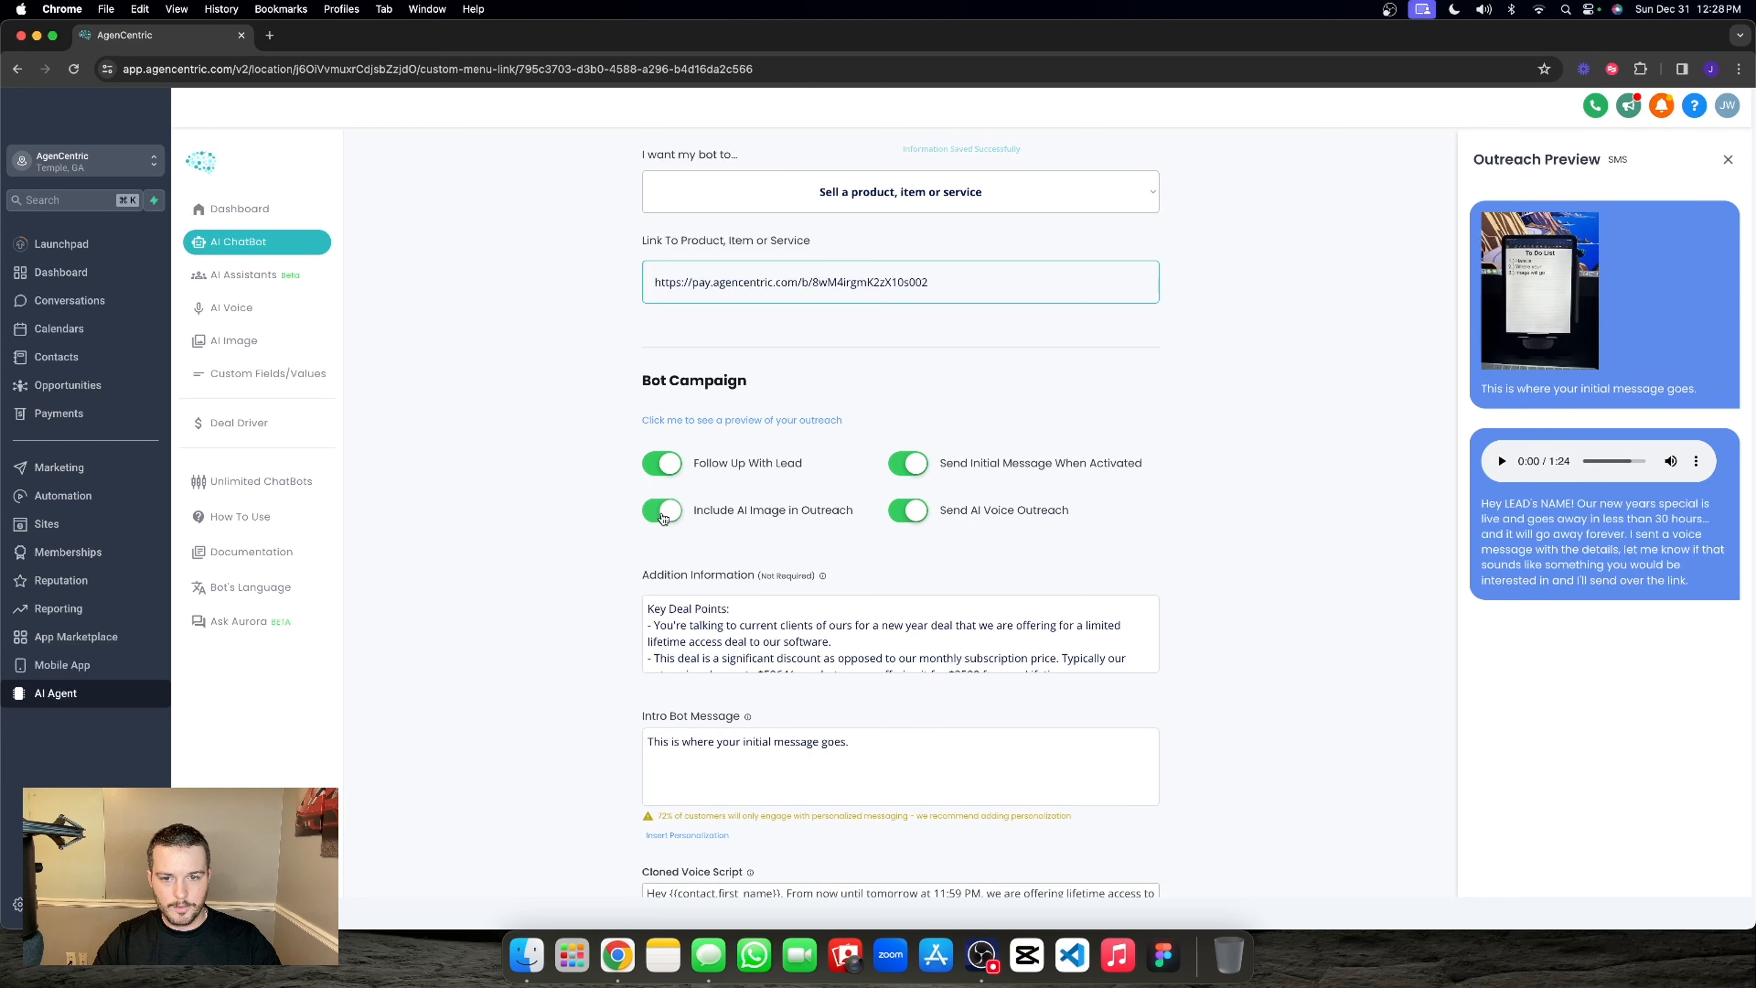
{"action": "left_click", "coordinate": [660, 513]}
{"action": "left_click", "coordinate": [907, 463]}
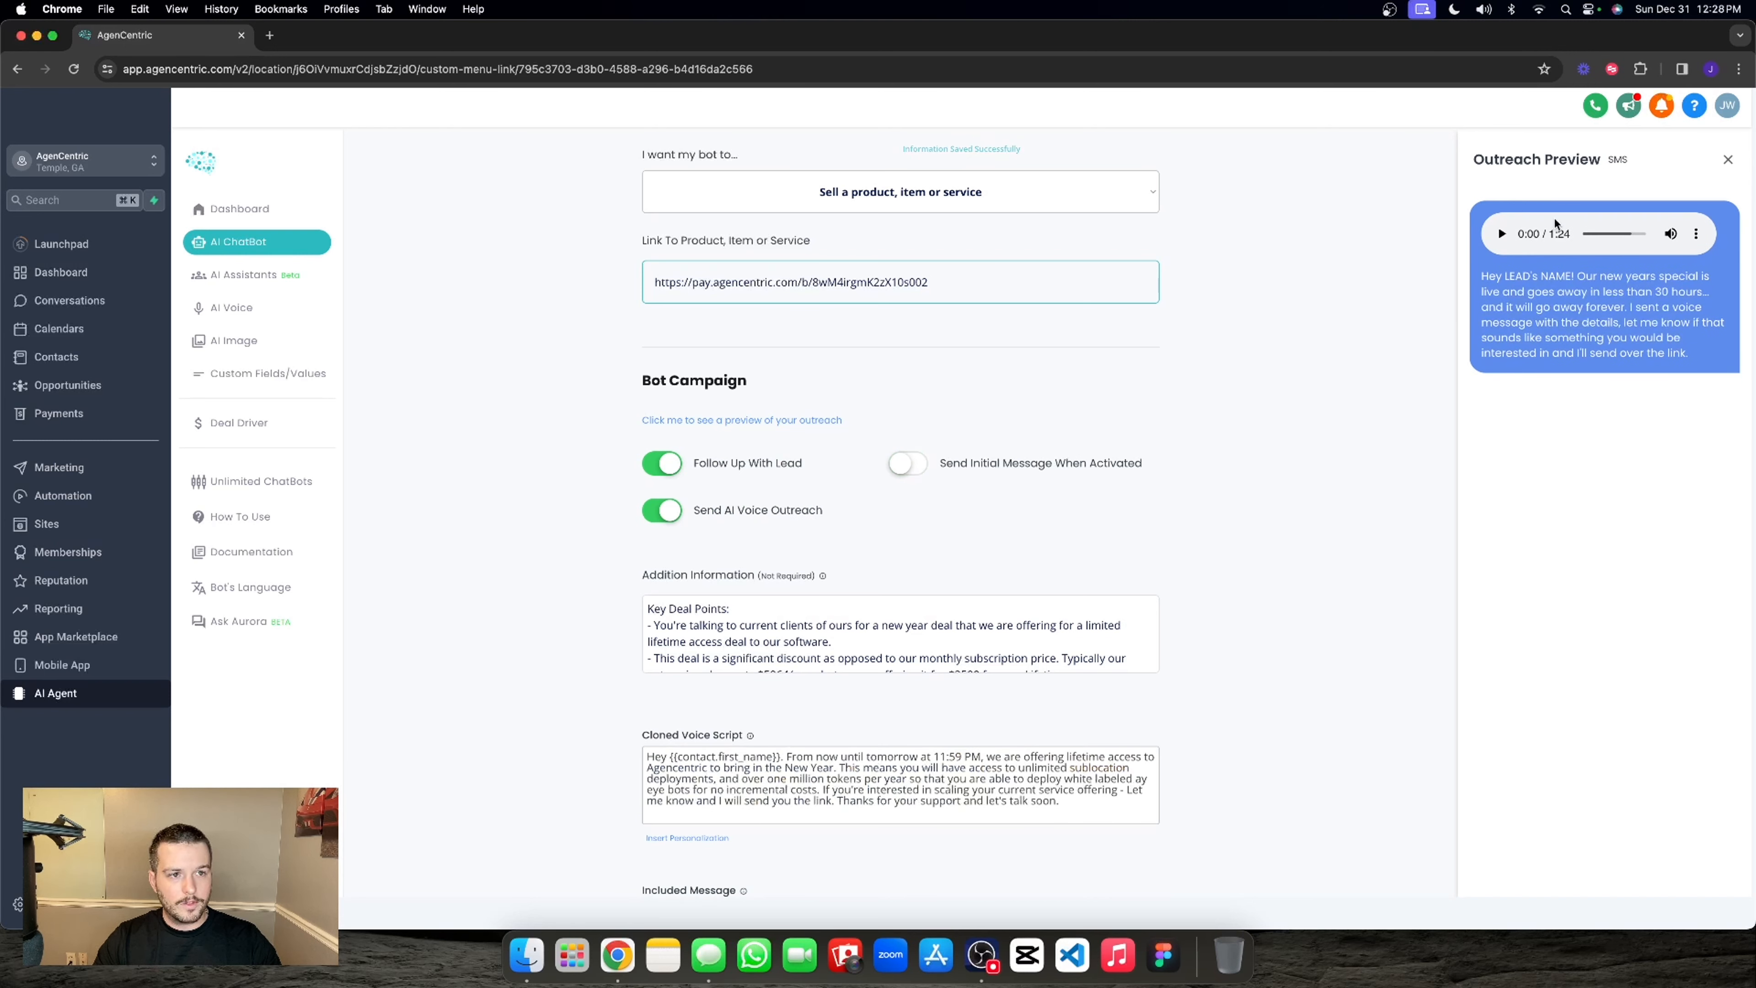
- Examine the cloned voice script and the included message of the bot campaign
{"action": "scroll", "coordinate": [892, 535], "scroll_direction": "down", "scroll_amount": 3}
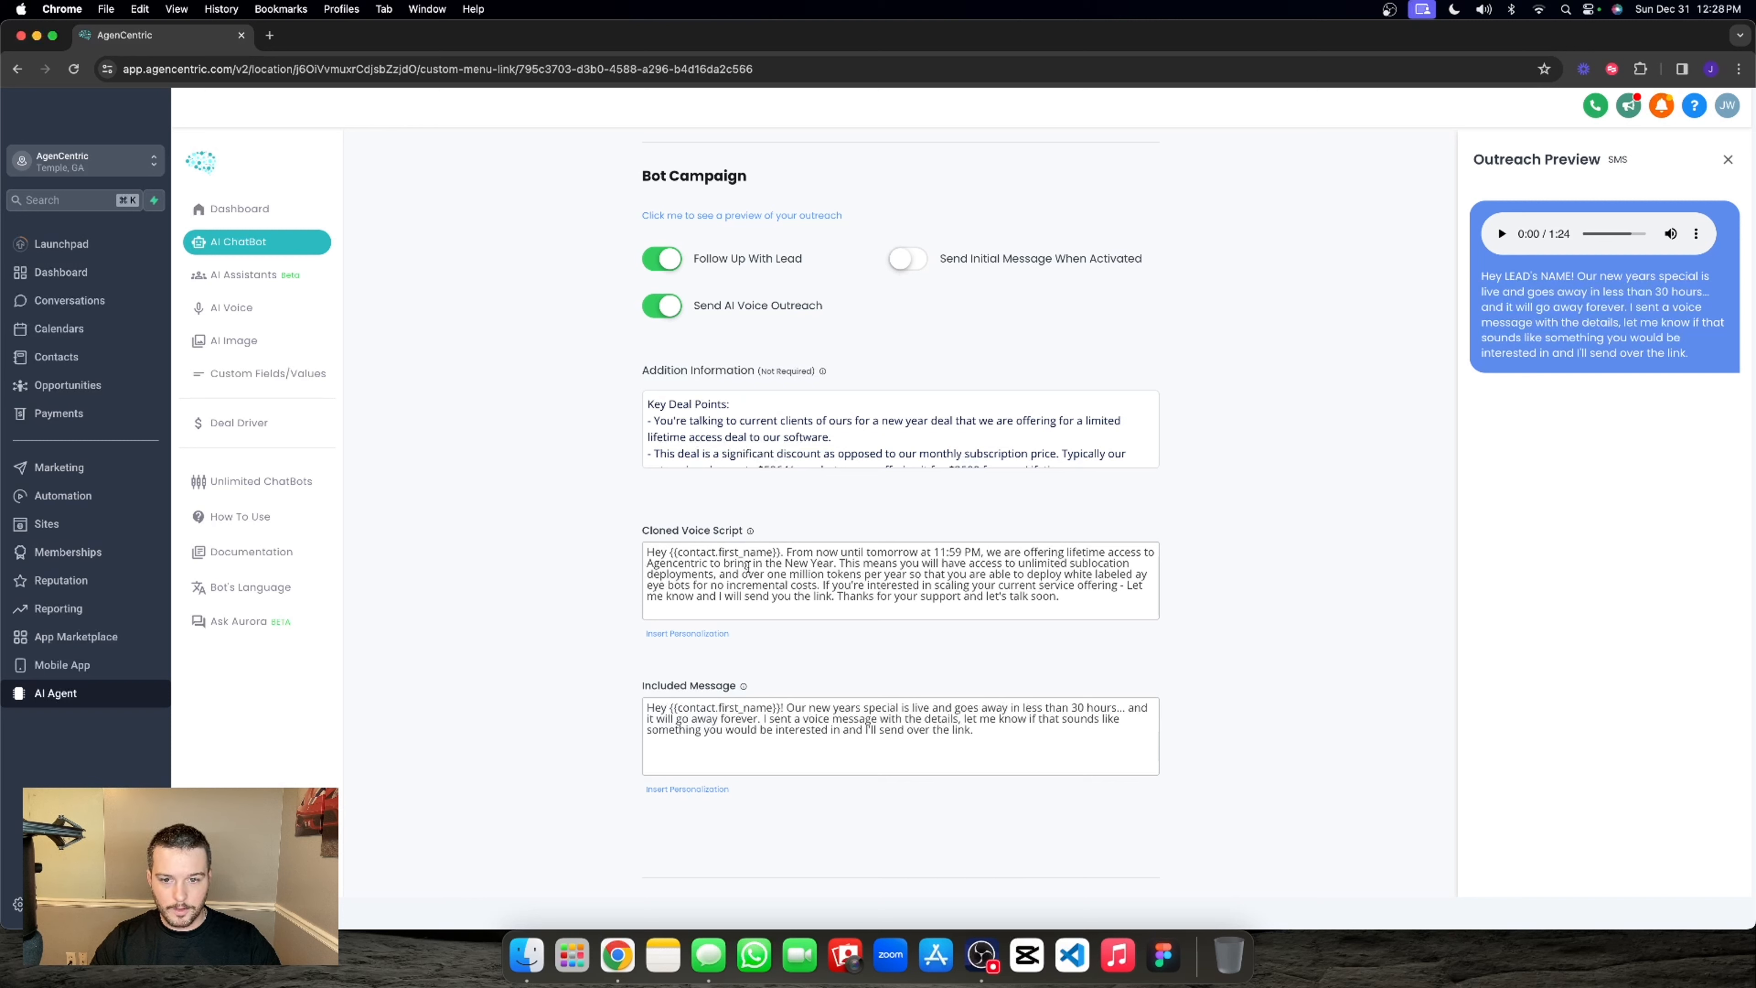
{"action": "left_click", "coordinate": [840, 573]}
{"action": "left_click", "coordinate": [1090, 517]}
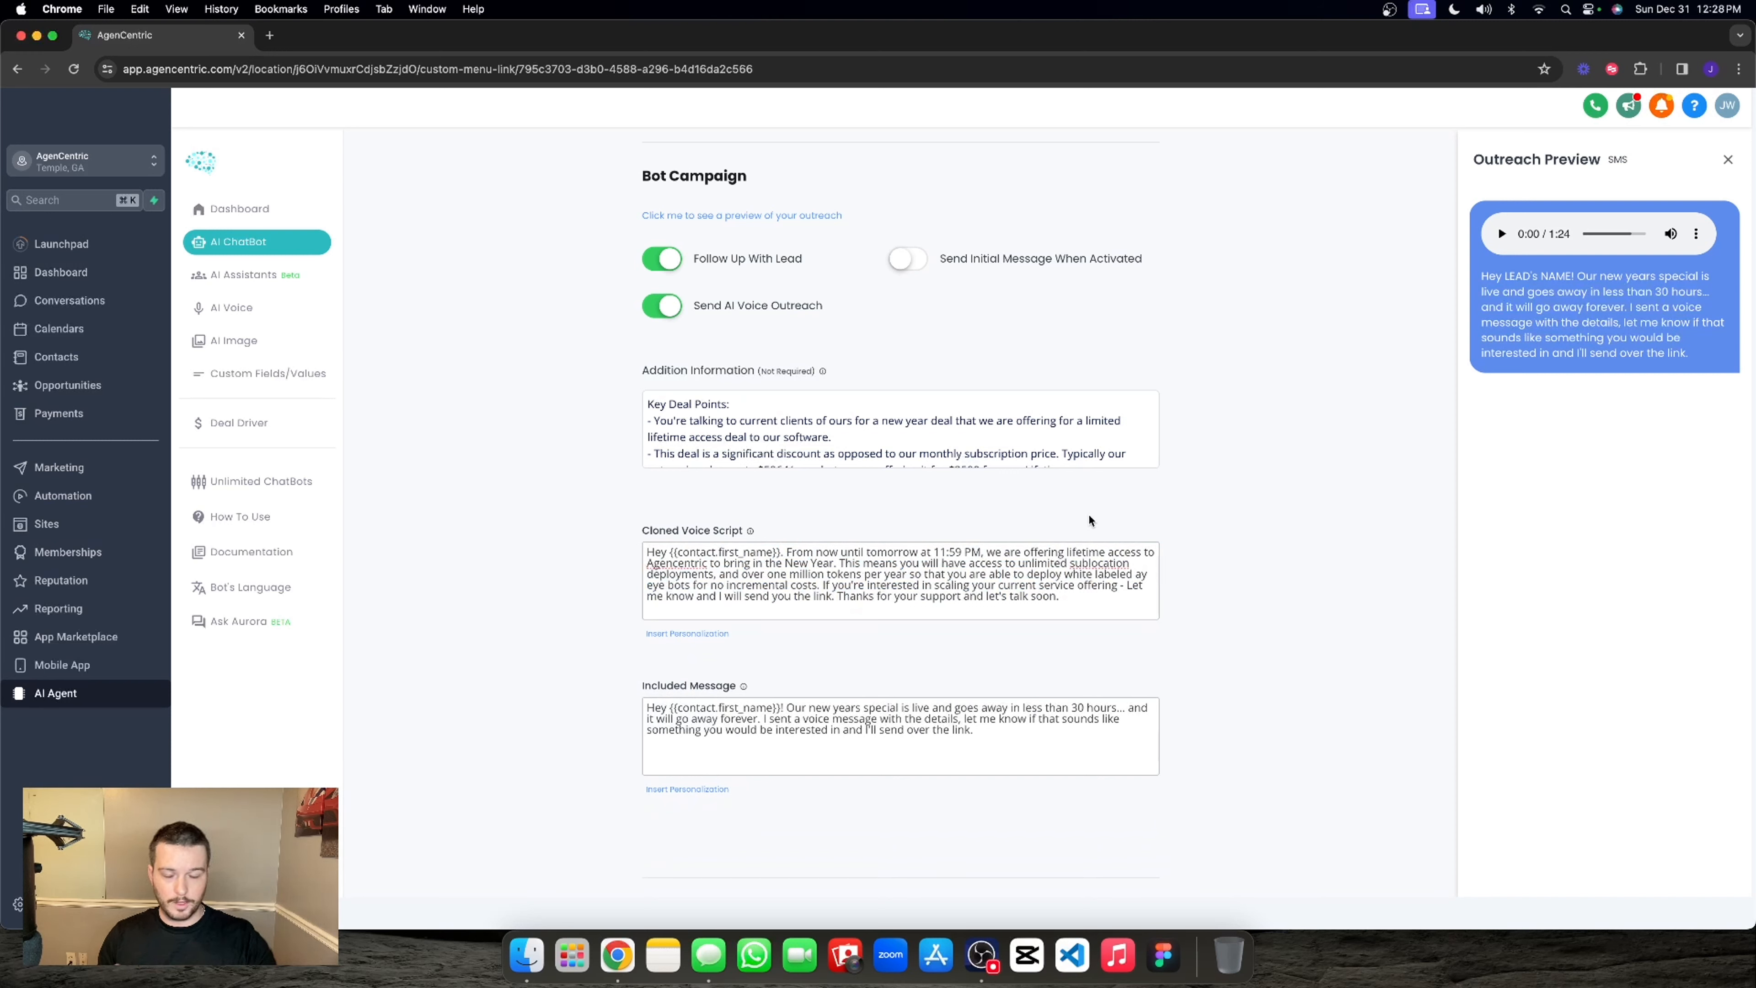
- Review the cloned voice script, the included message and the Bot Info section with its AI name, website, tone and company description
{"action": "scroll", "coordinate": [672, 556], "scroll_direction": "up", "scroll_amount": 5}
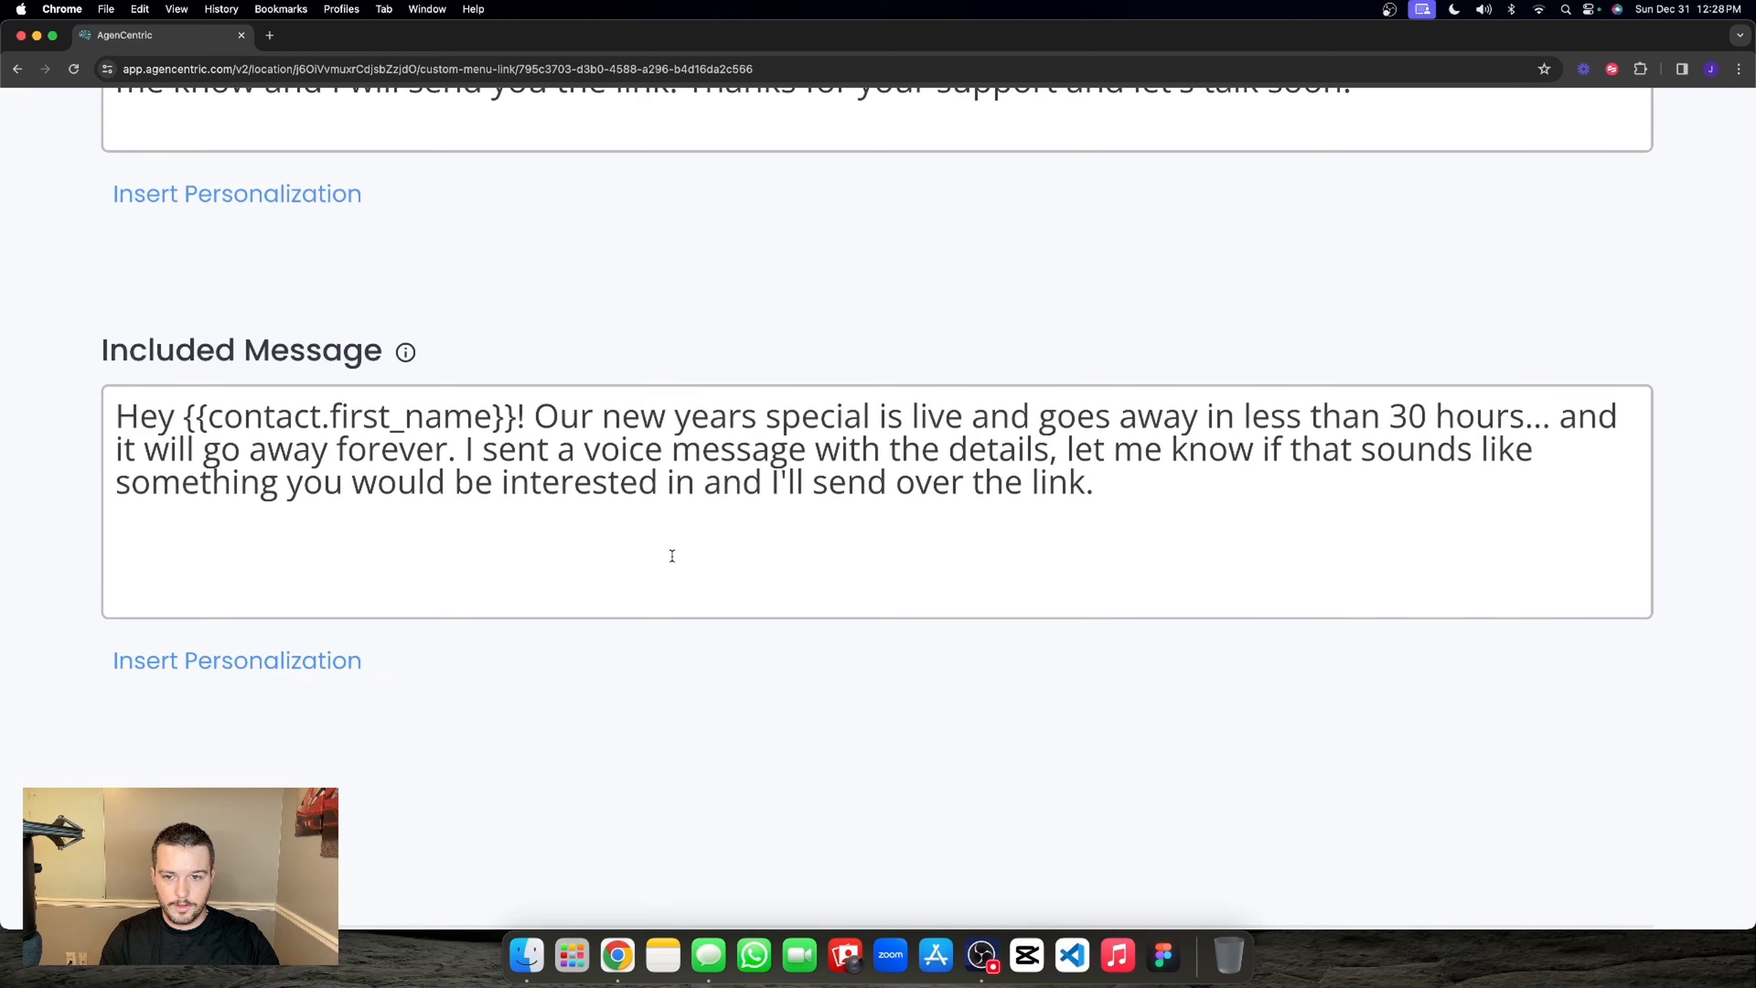
{"action": "scroll", "coordinate": [905, 315], "scroll_direction": "down", "scroll_amount": 5}
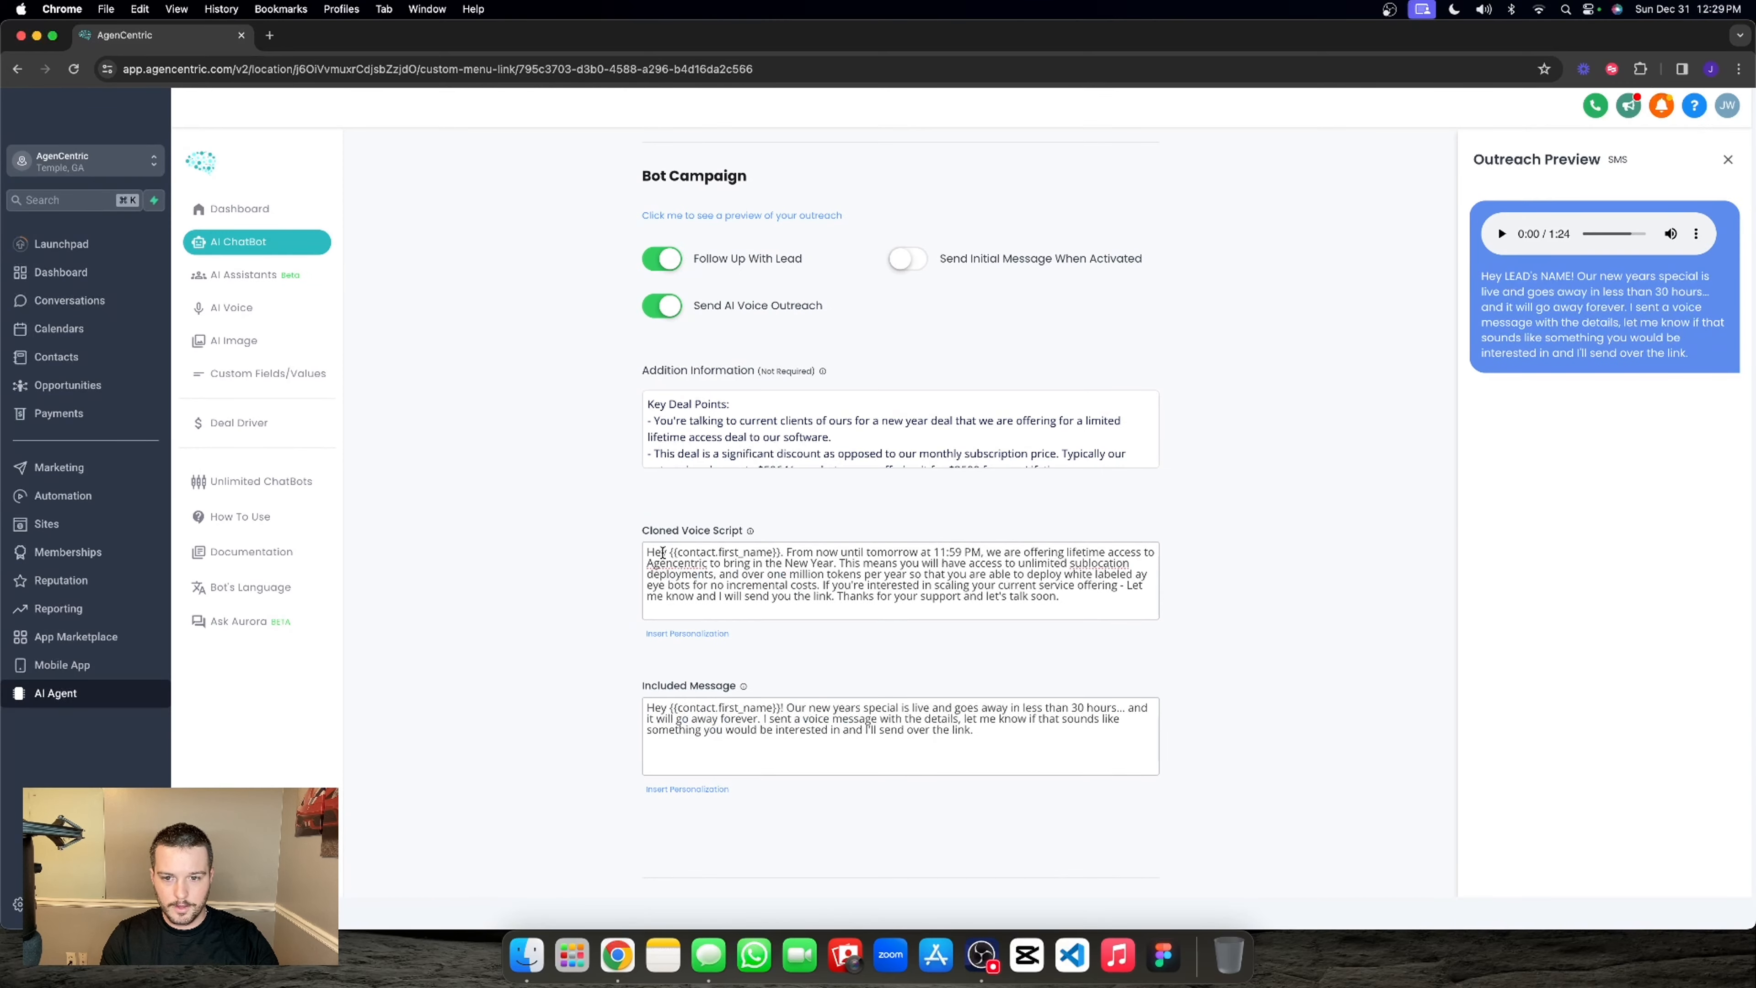
{"action": "scroll", "coordinate": [909, 631], "scroll_direction": "down", "scroll_amount": 3}
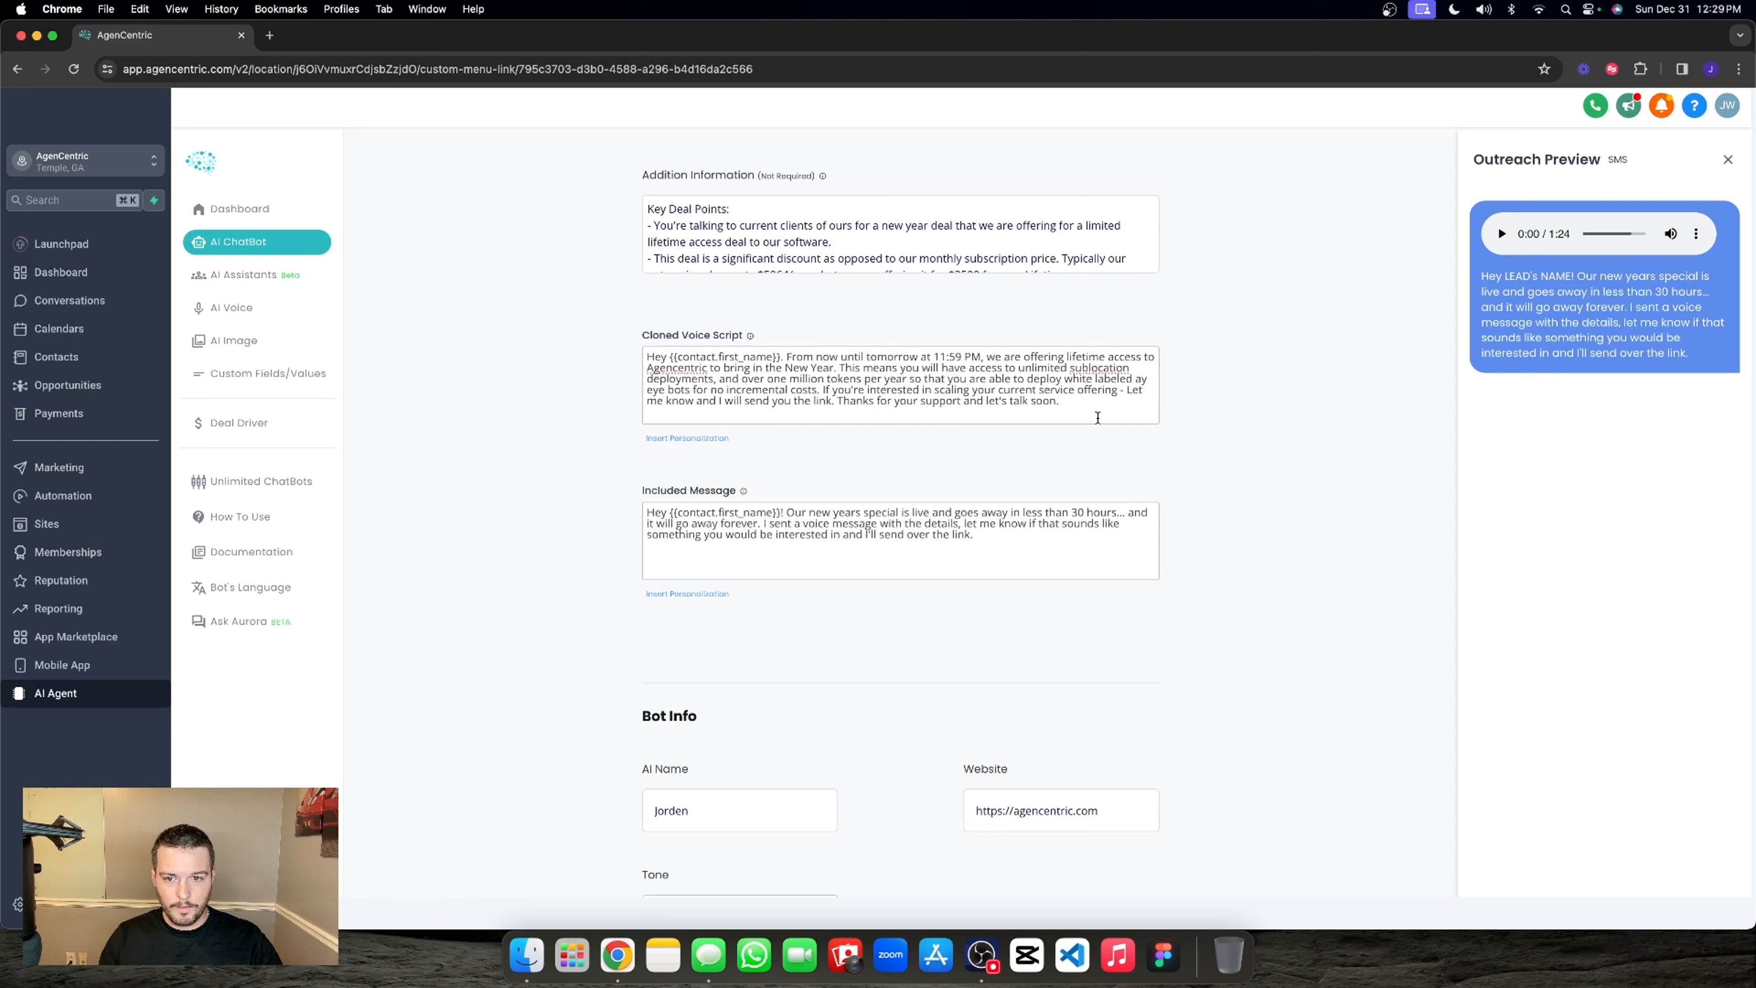
{"action": "scroll", "coordinate": [1096, 418], "scroll_direction": "down", "scroll_amount": 1}
{"action": "scroll", "coordinate": [1185, 486], "scroll_direction": "down", "scroll_amount": 3}
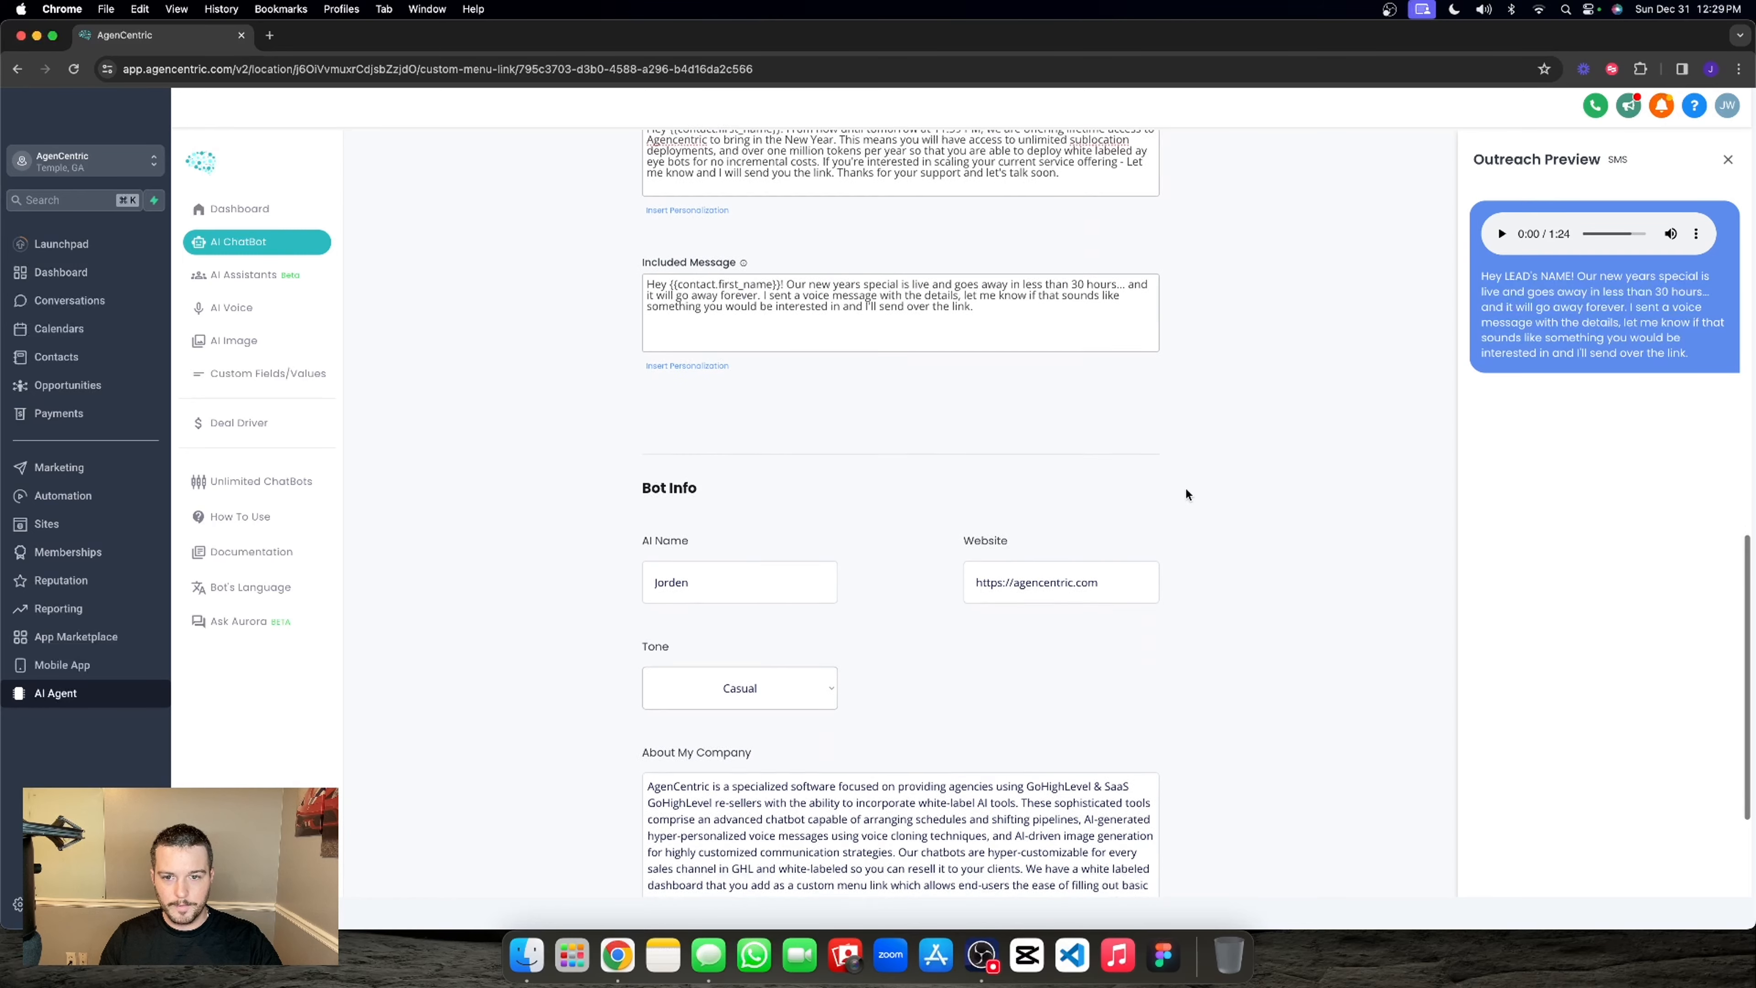
{"action": "scroll", "coordinate": [1124, 484], "scroll_direction": "down", "scroll_amount": 3}
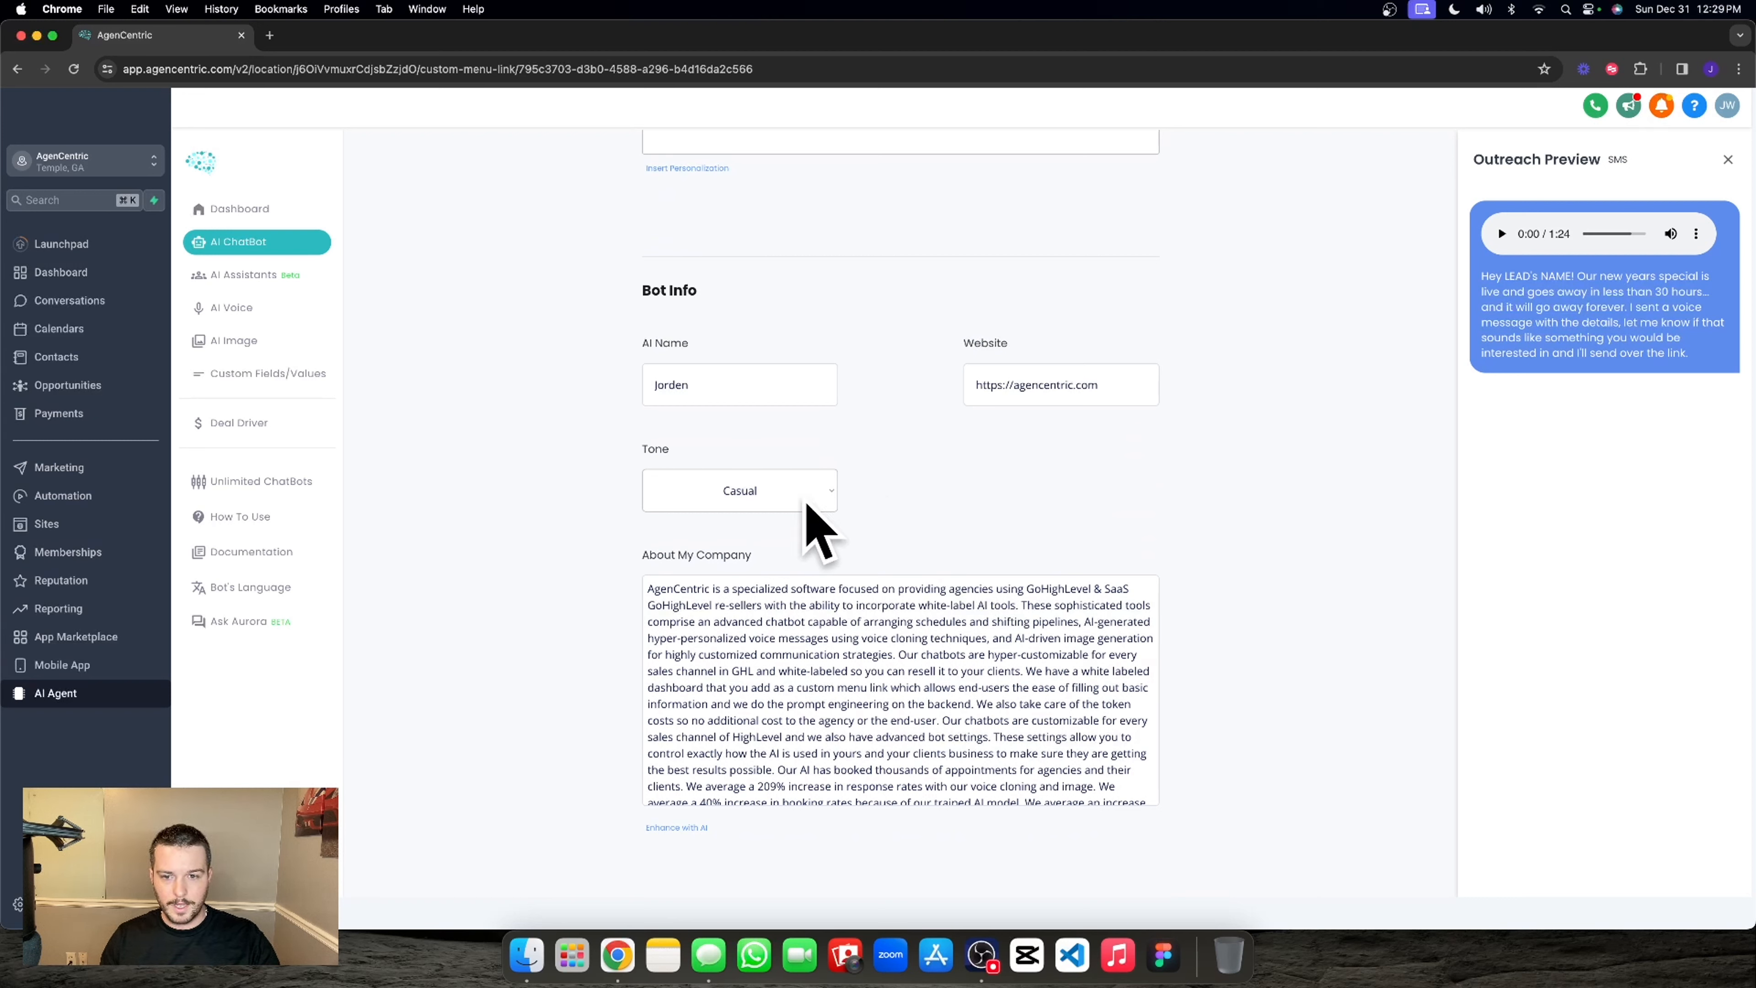
{"action": "scroll", "coordinate": [777, 539], "scroll_direction": "down", "scroll_amount": 1}
{"action": "scroll", "coordinate": [874, 460], "scroll_direction": "down", "scroll_amount": 20}
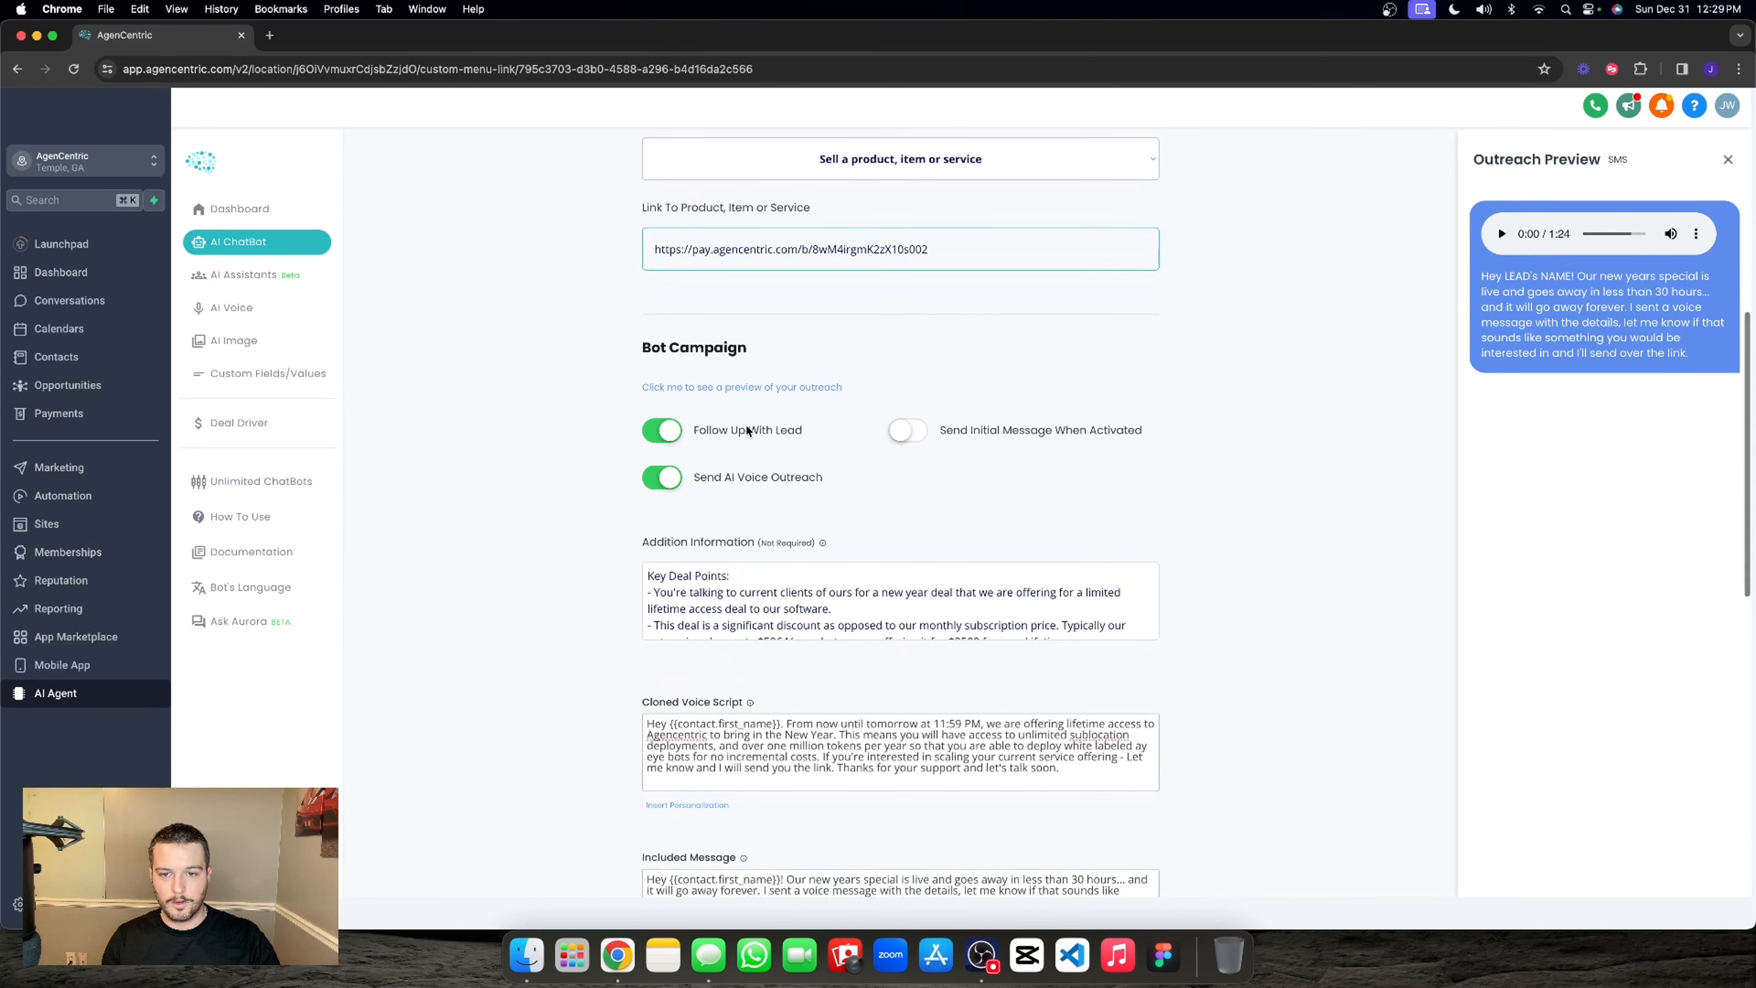
- Examine the key deal points written in the Addition Information field of the bot campaign
{"action": "scroll", "coordinate": [754, 451], "scroll_direction": "down", "scroll_amount": 2}
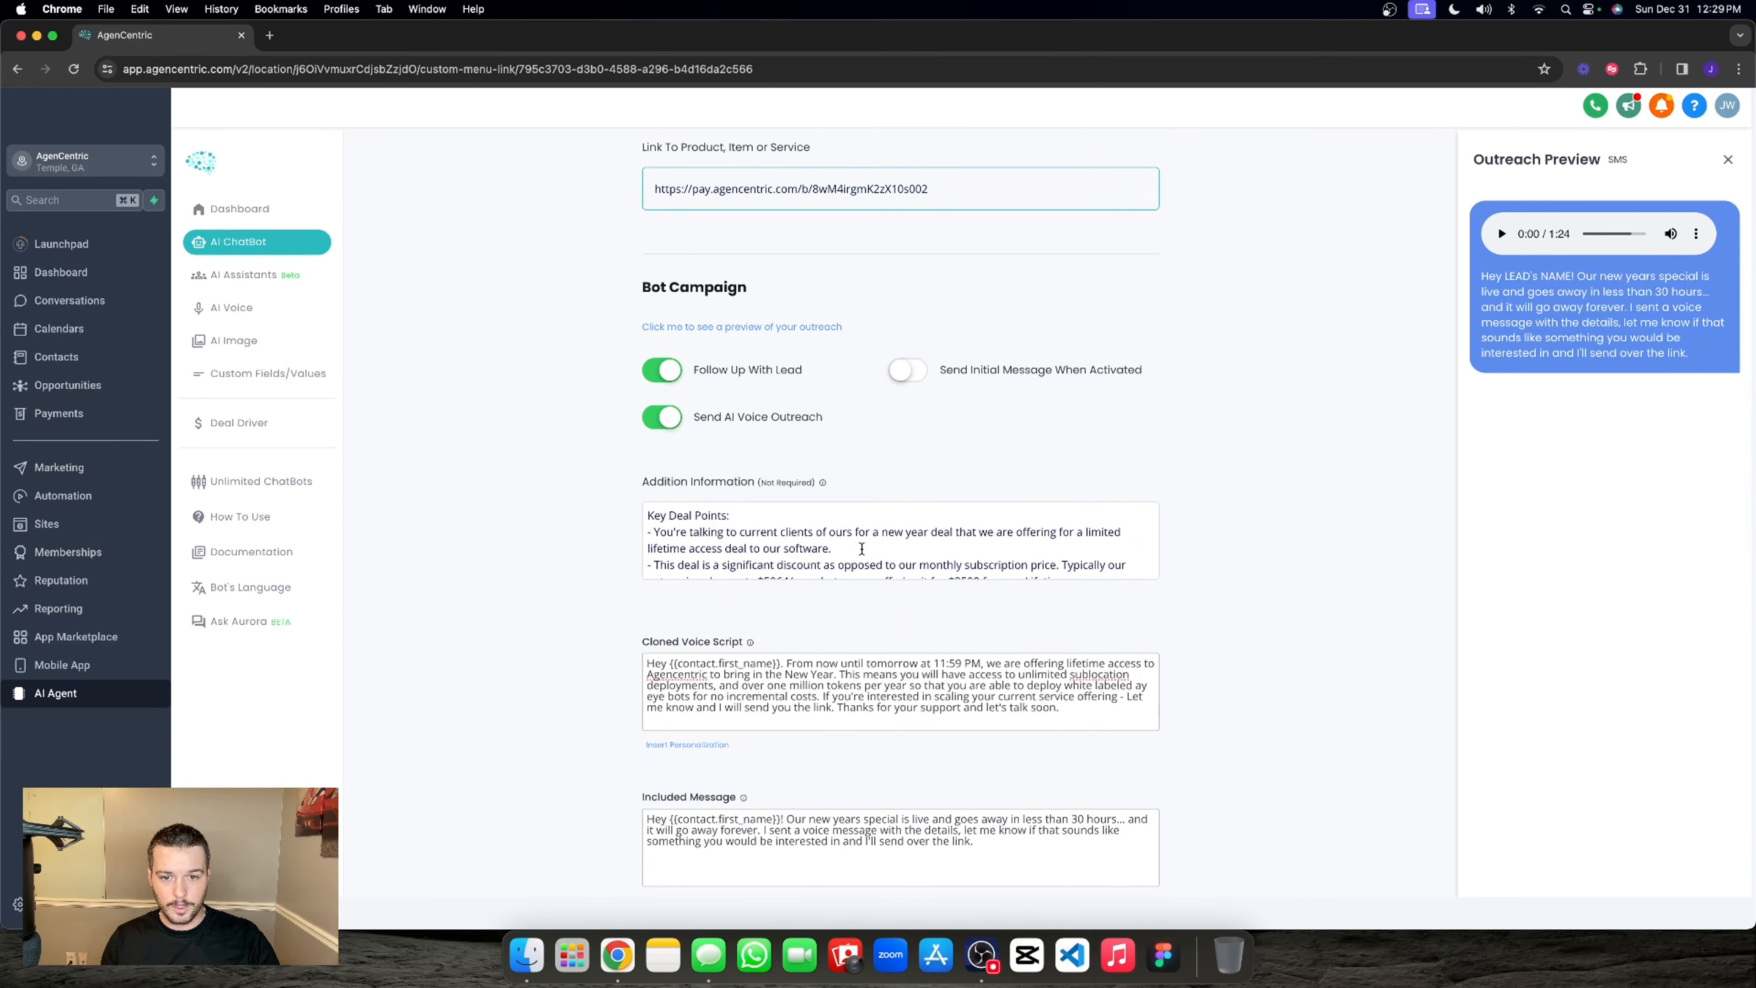
{"action": "scroll", "coordinate": [861, 548], "scroll_direction": "down", "scroll_amount": 3}
{"action": "scroll", "coordinate": [904, 653], "scroll_direction": "down", "scroll_amount": 1}
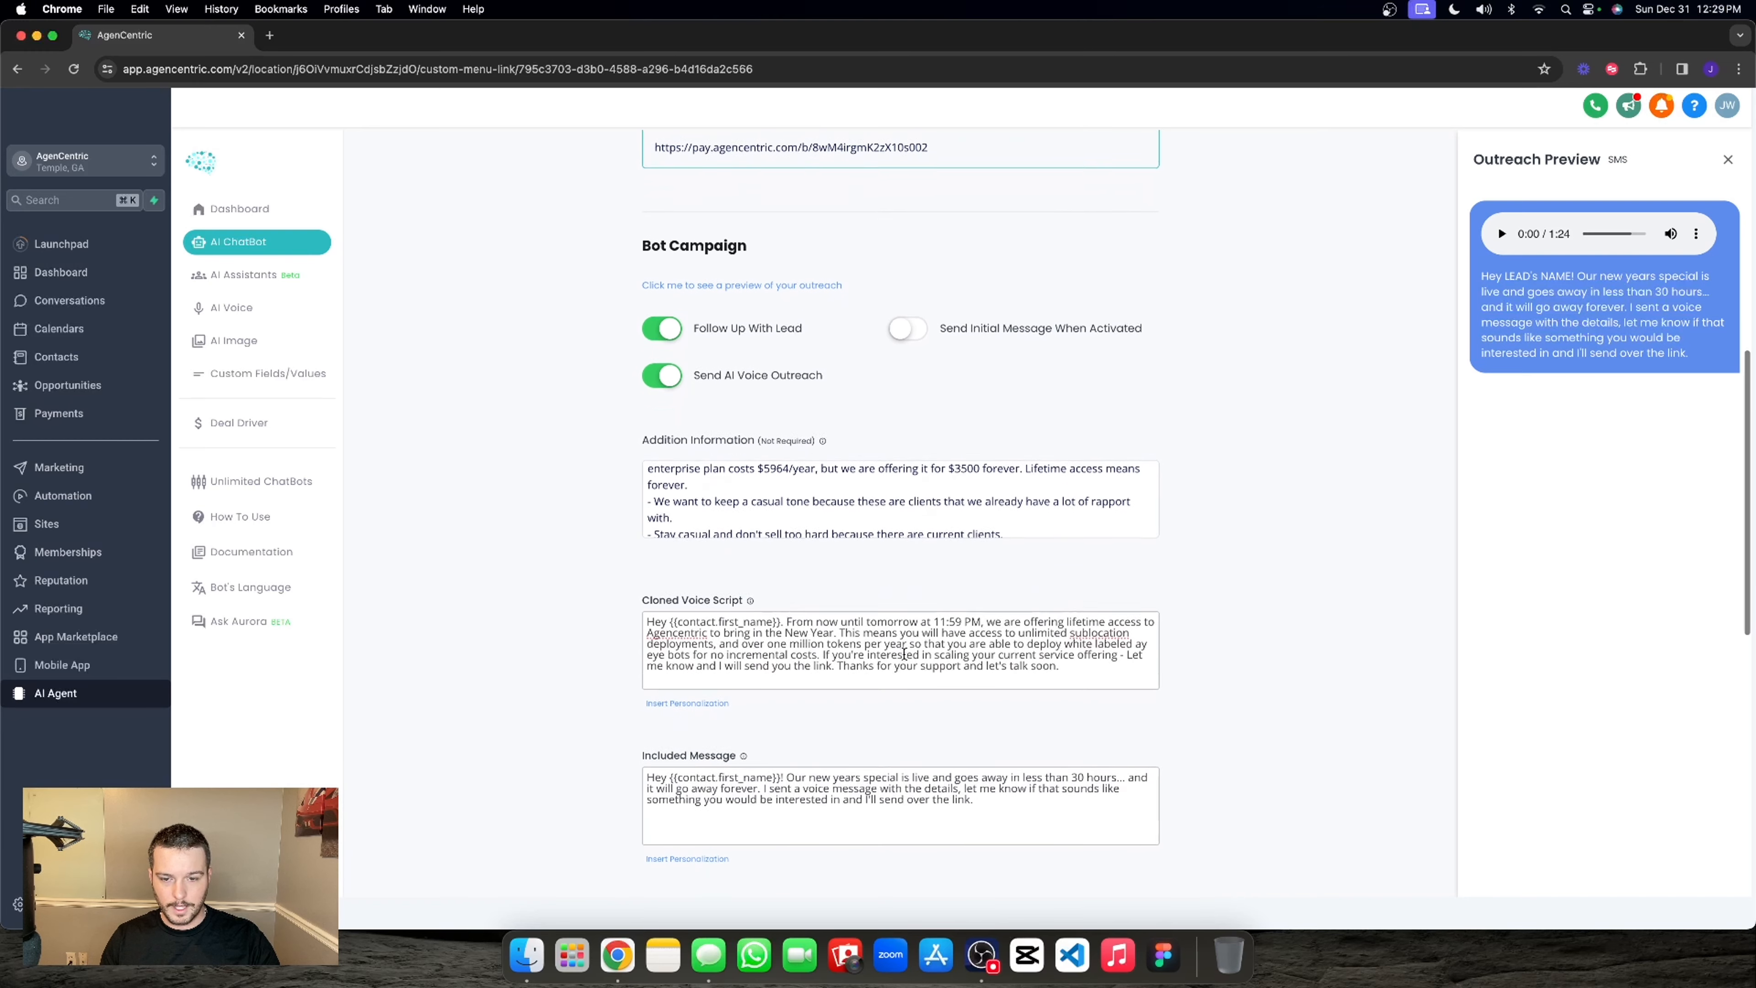
{"action": "scroll", "coordinate": [1030, 497], "scroll_direction": "up", "scroll_amount": 3}
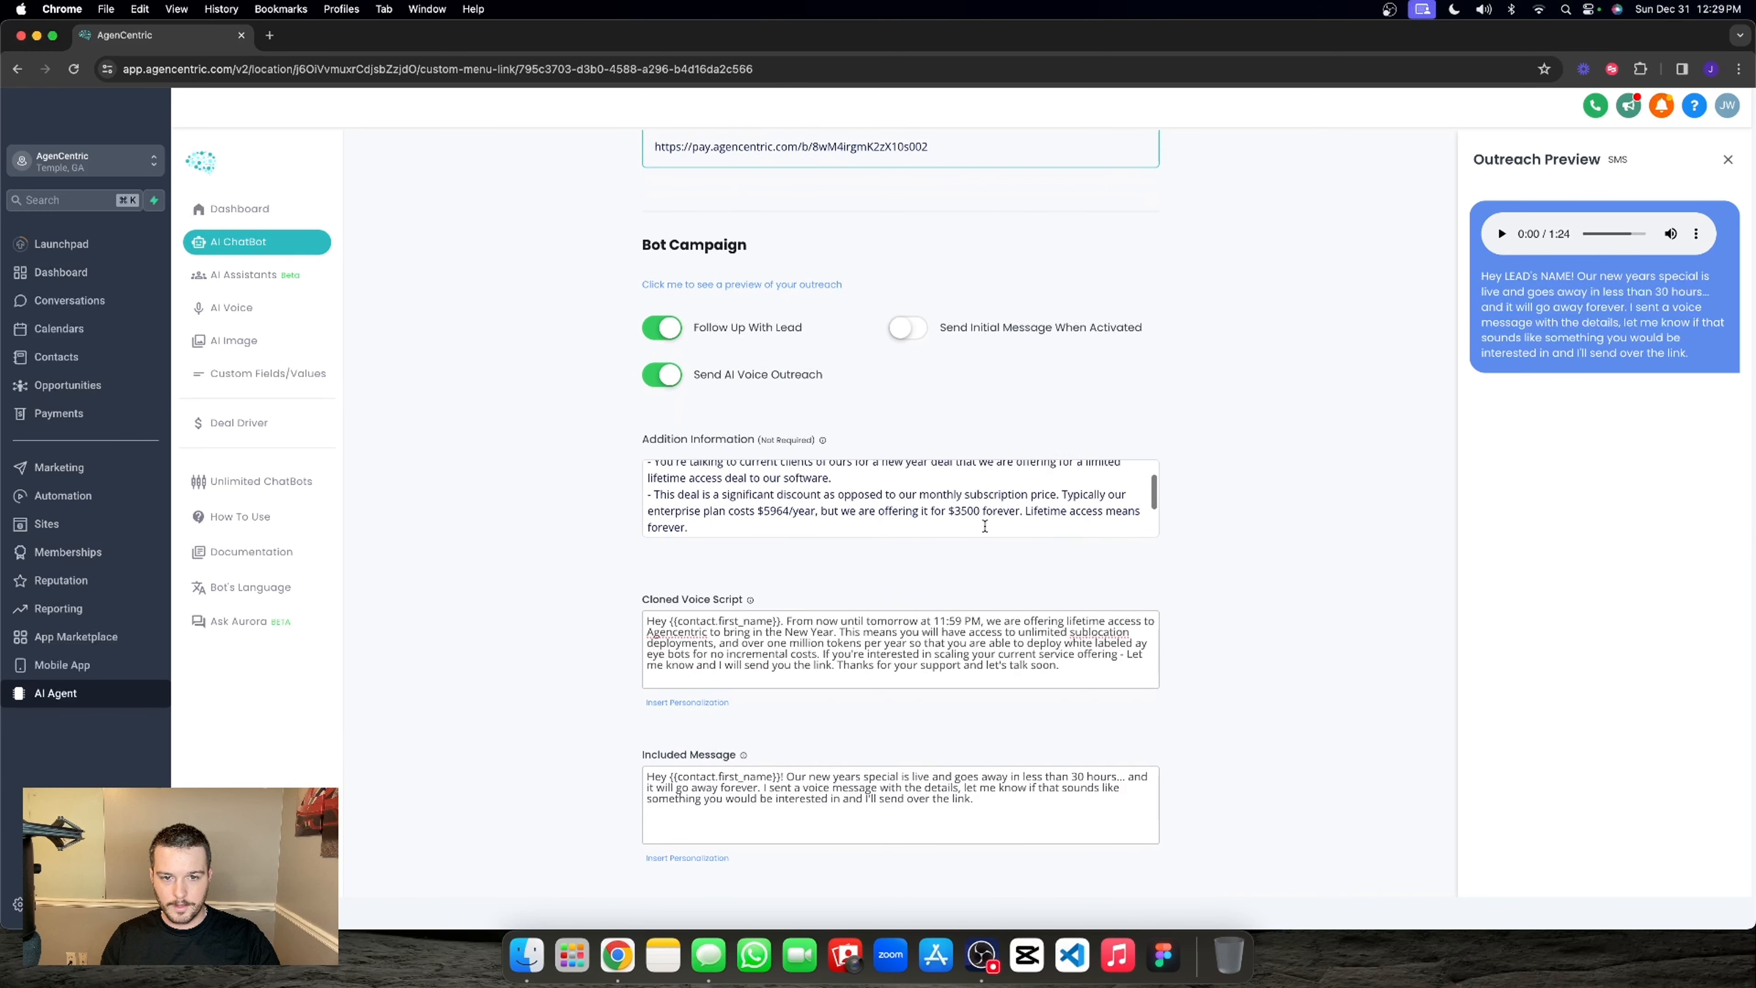
{"action": "left_click", "coordinate": [1030, 496]}
{"action": "left_click_drag", "start_coordinate": [643, 442], "coordinate": [857, 449]}
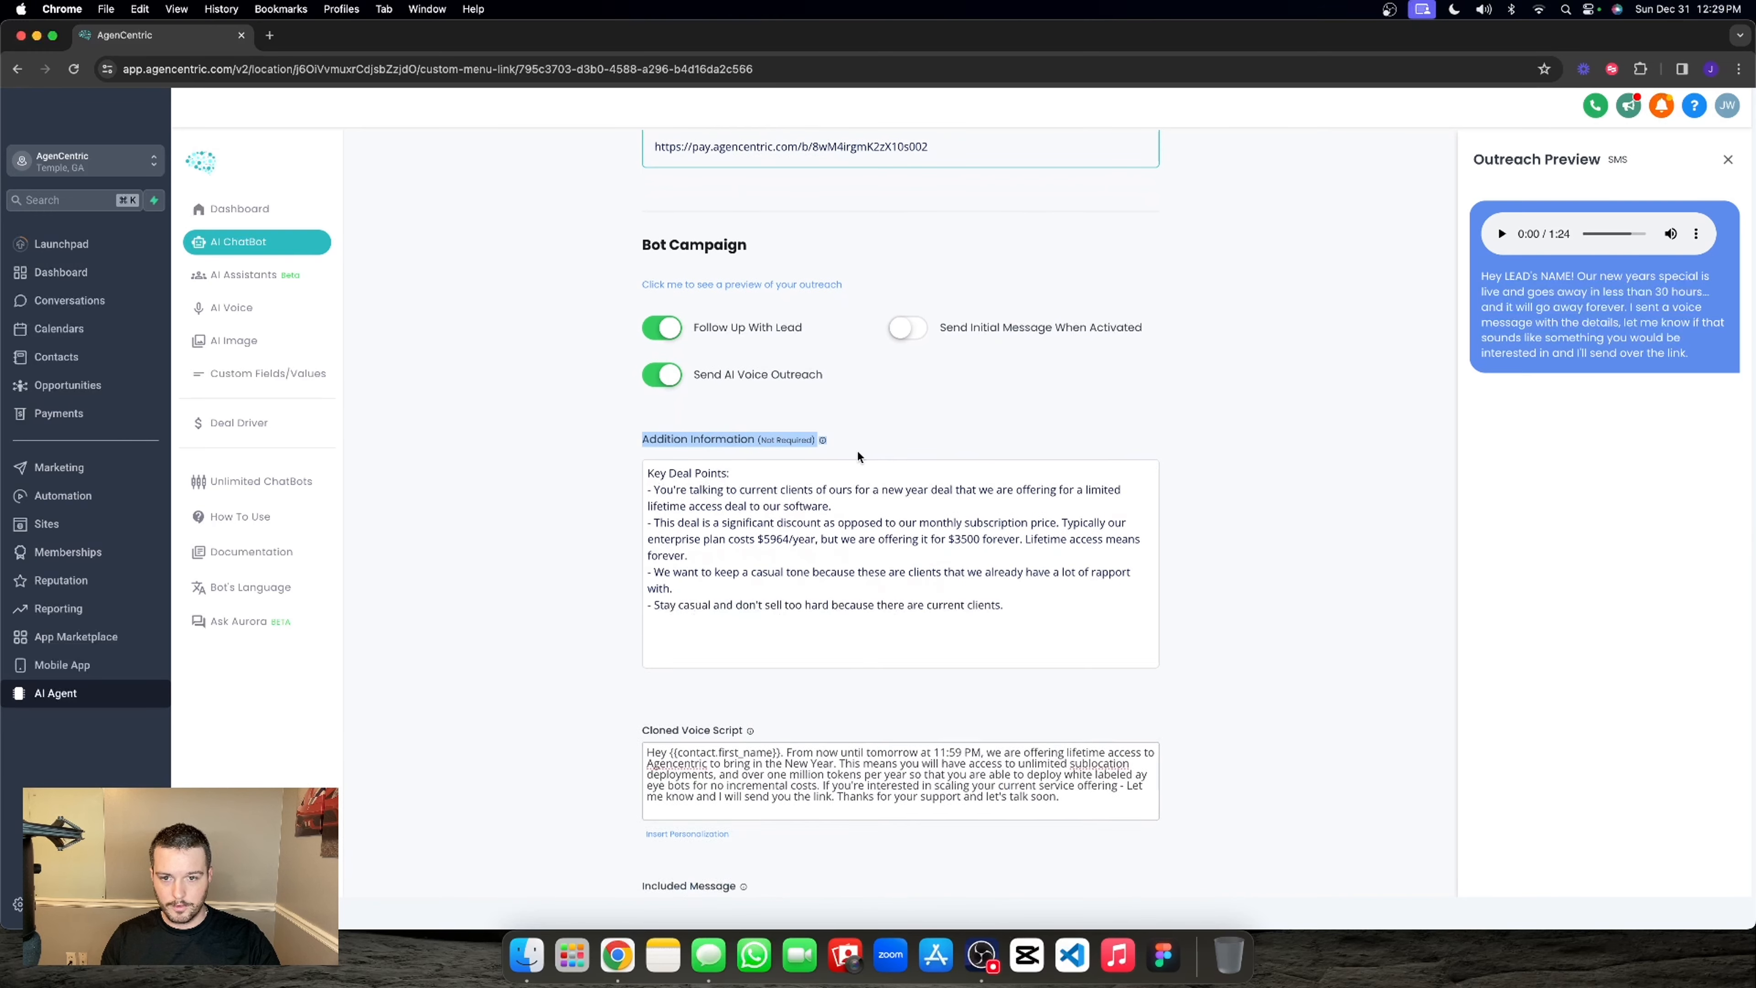
{"action": "left_click", "coordinate": [859, 448]}
{"action": "left_click", "coordinate": [851, 510]}
{"action": "left_click", "coordinate": [823, 441]}
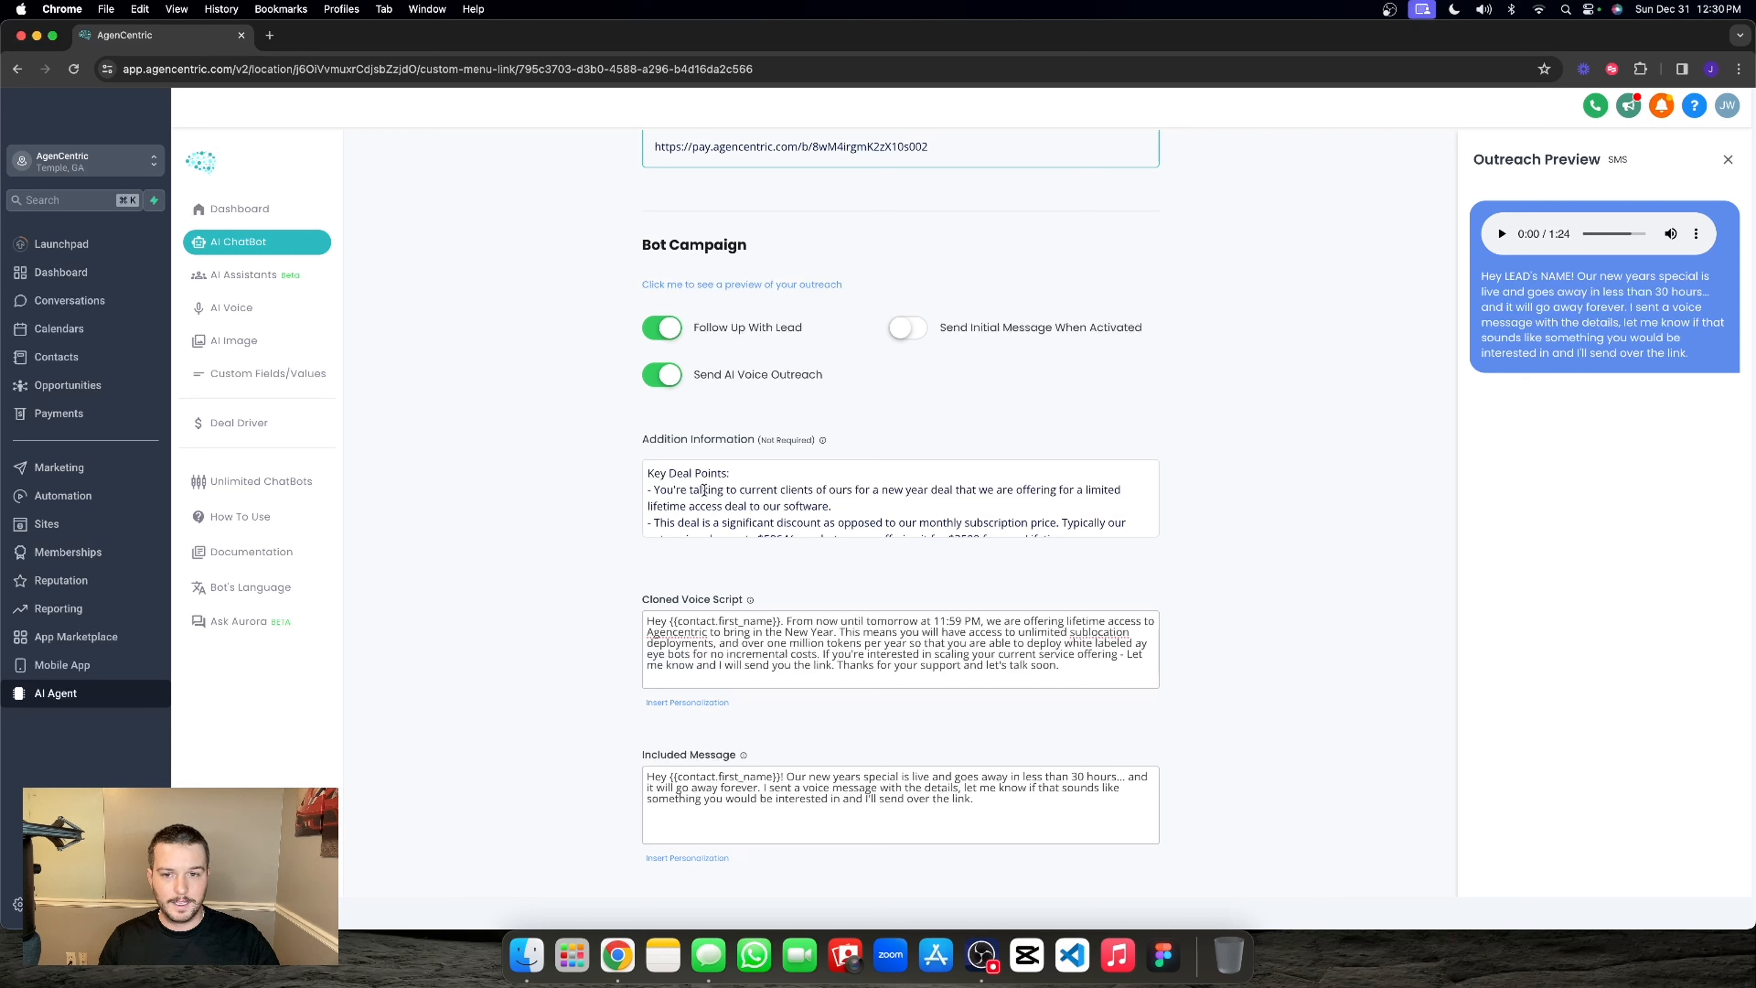
{"action": "left_click", "coordinate": [731, 475]}
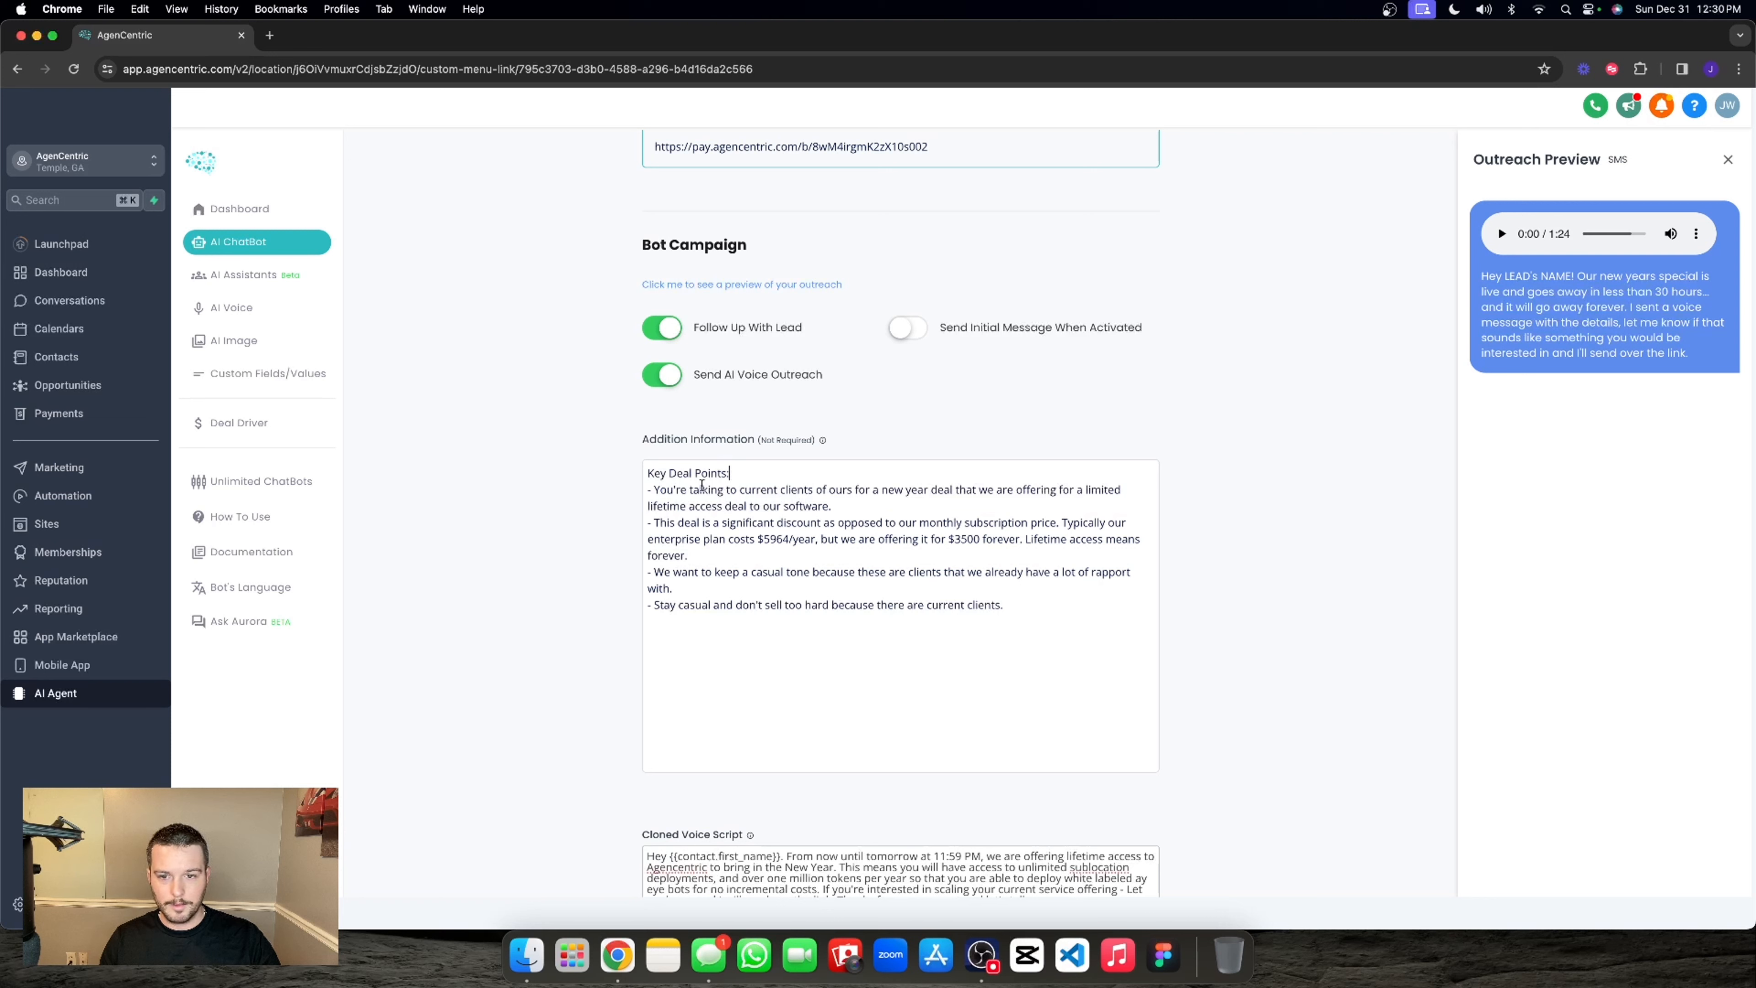
{"action": "left_click", "coordinate": [1376, 474]}
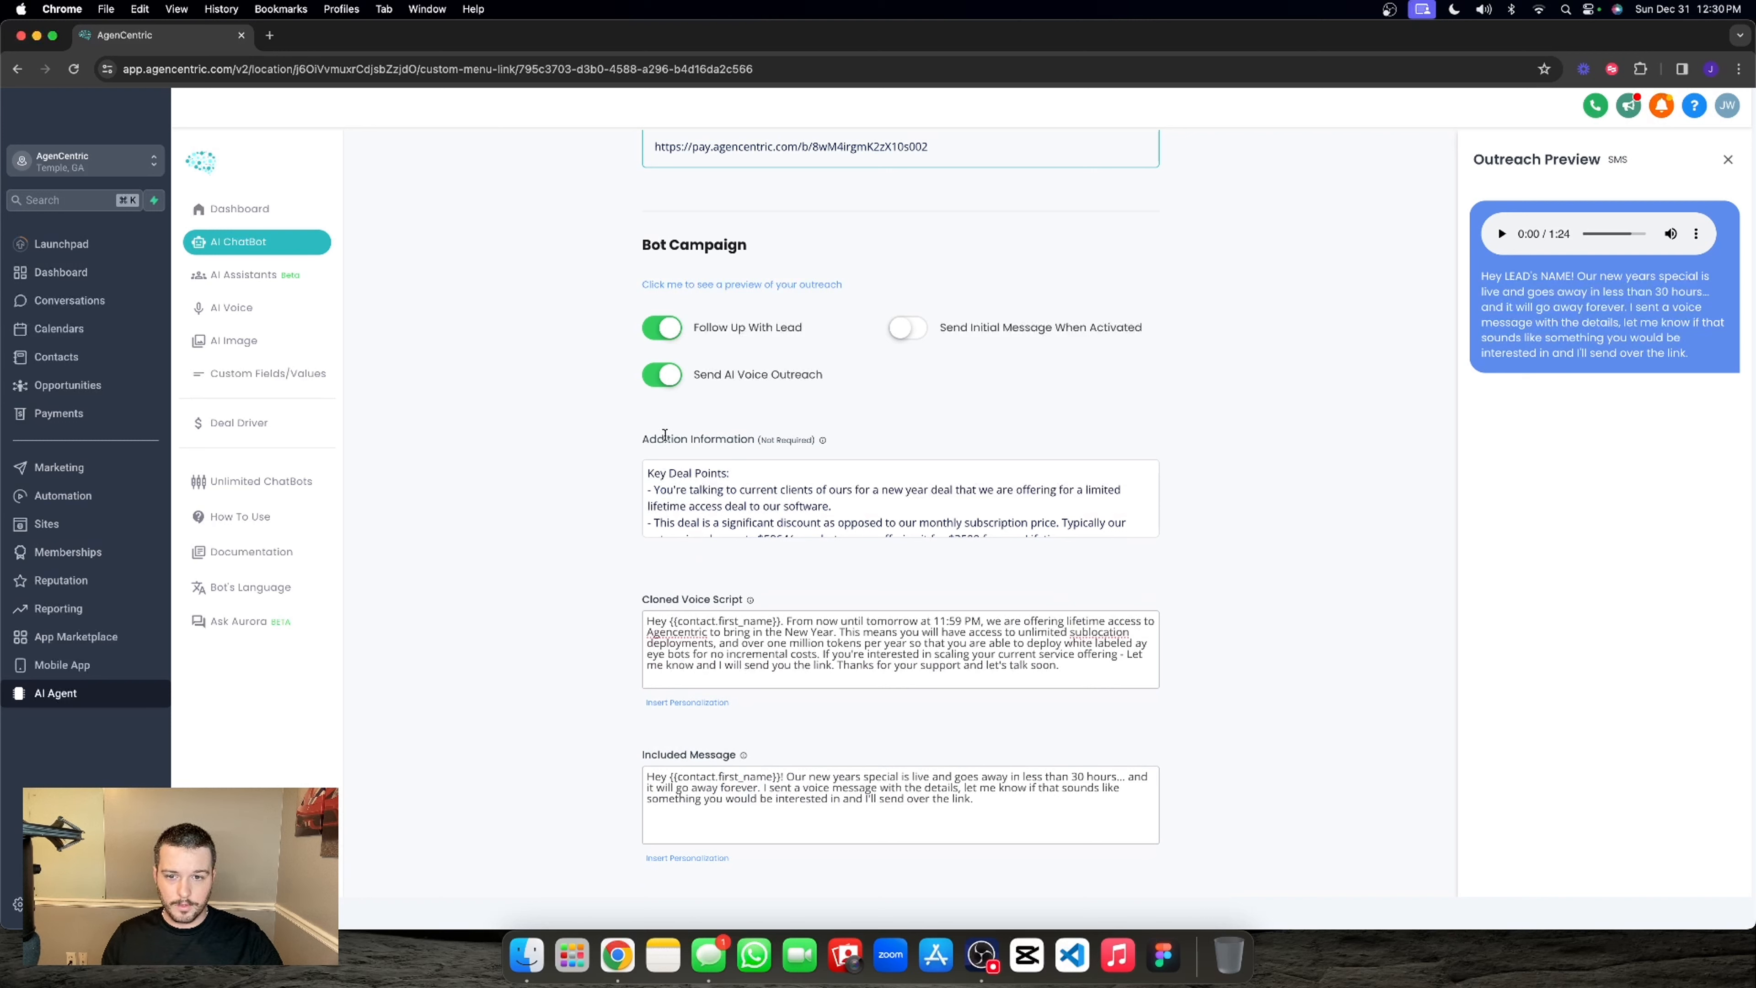
- Recheck the bot's sales objective, product link and campaign settings from the Behavior section through Bot Info
{"action": "left_click_drag", "start_coordinate": [665, 434], "coordinate": [751, 440]}
{"action": "left_click", "coordinate": [756, 477]}
{"action": "scroll", "coordinate": [756, 477], "scroll_direction": "up", "scroll_amount": 4}
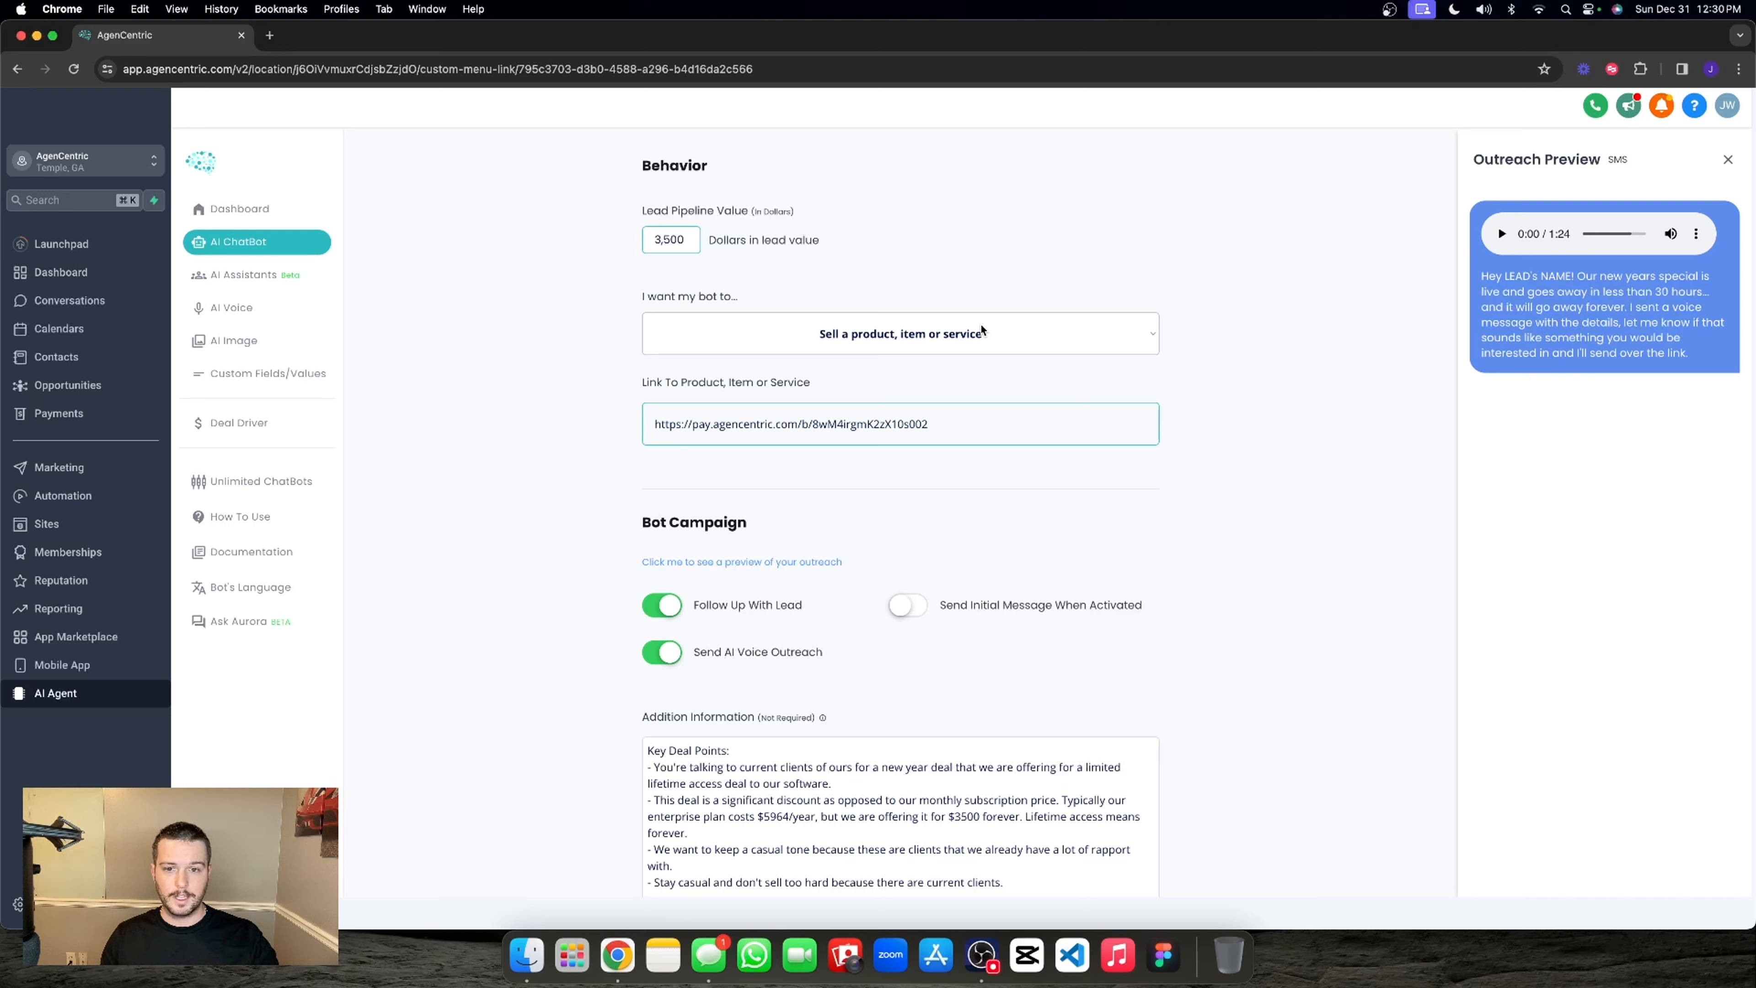
{"action": "scroll", "coordinate": [700, 780], "scroll_direction": "down", "scroll_amount": 2}
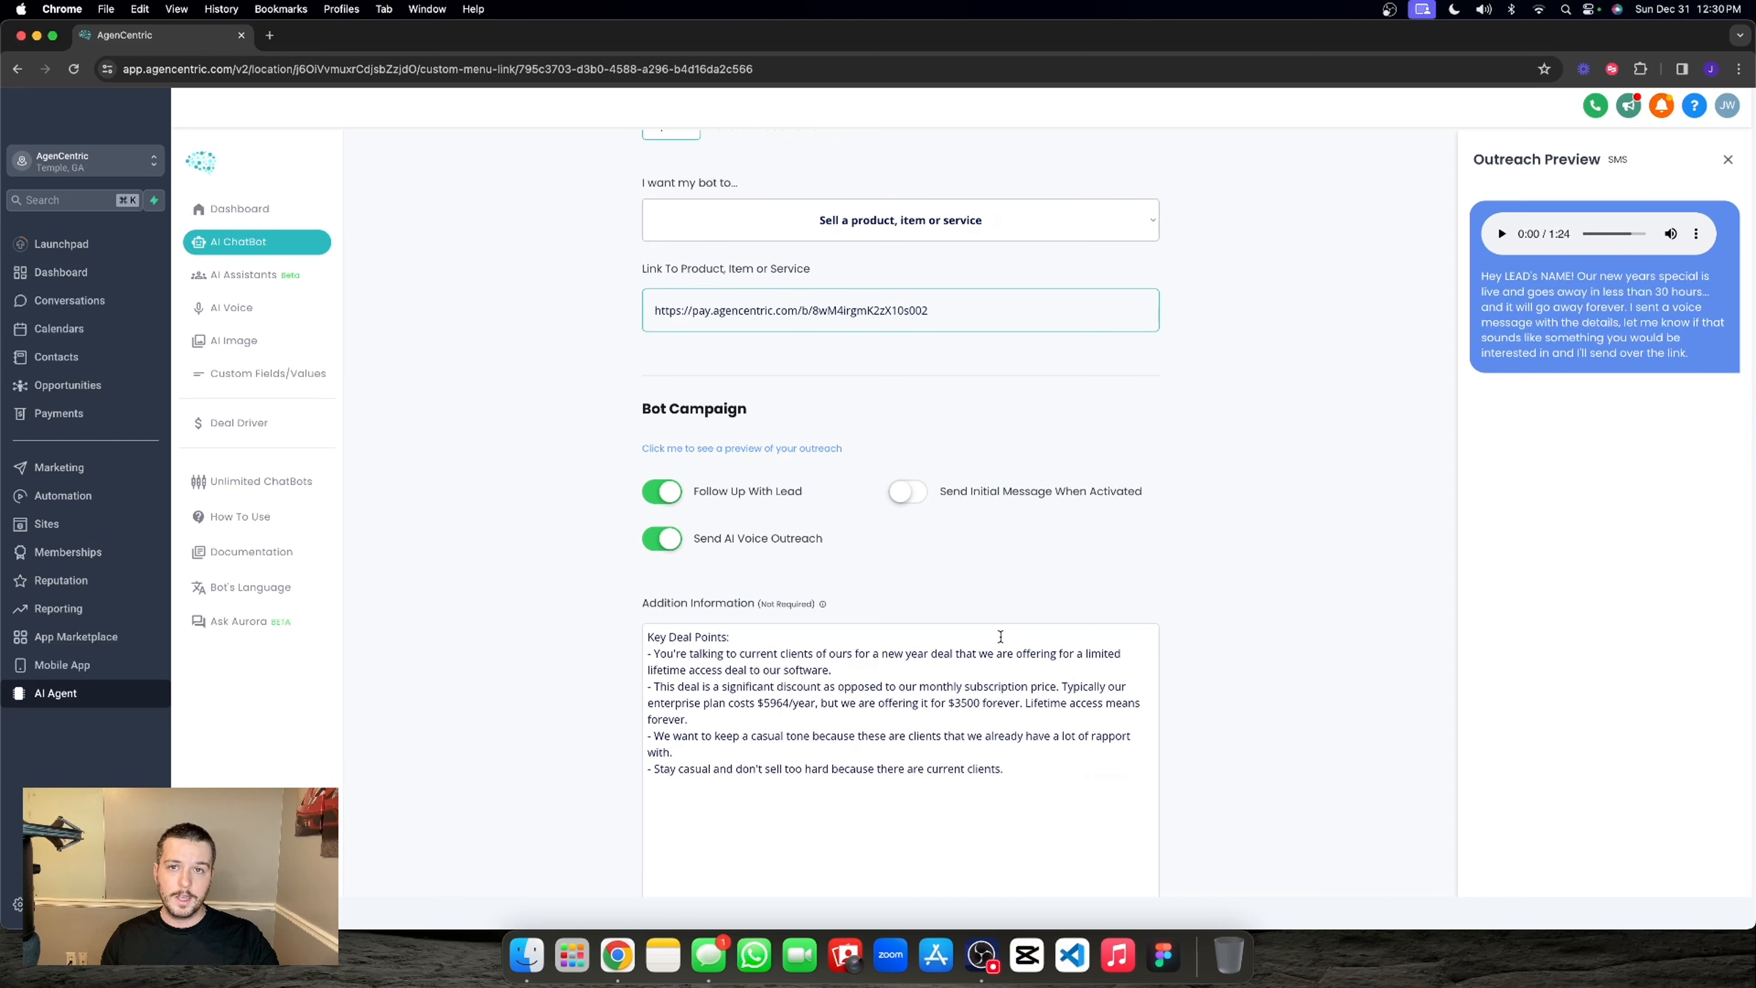
{"action": "scroll", "coordinate": [1217, 568], "scroll_direction": "down", "scroll_amount": 2}
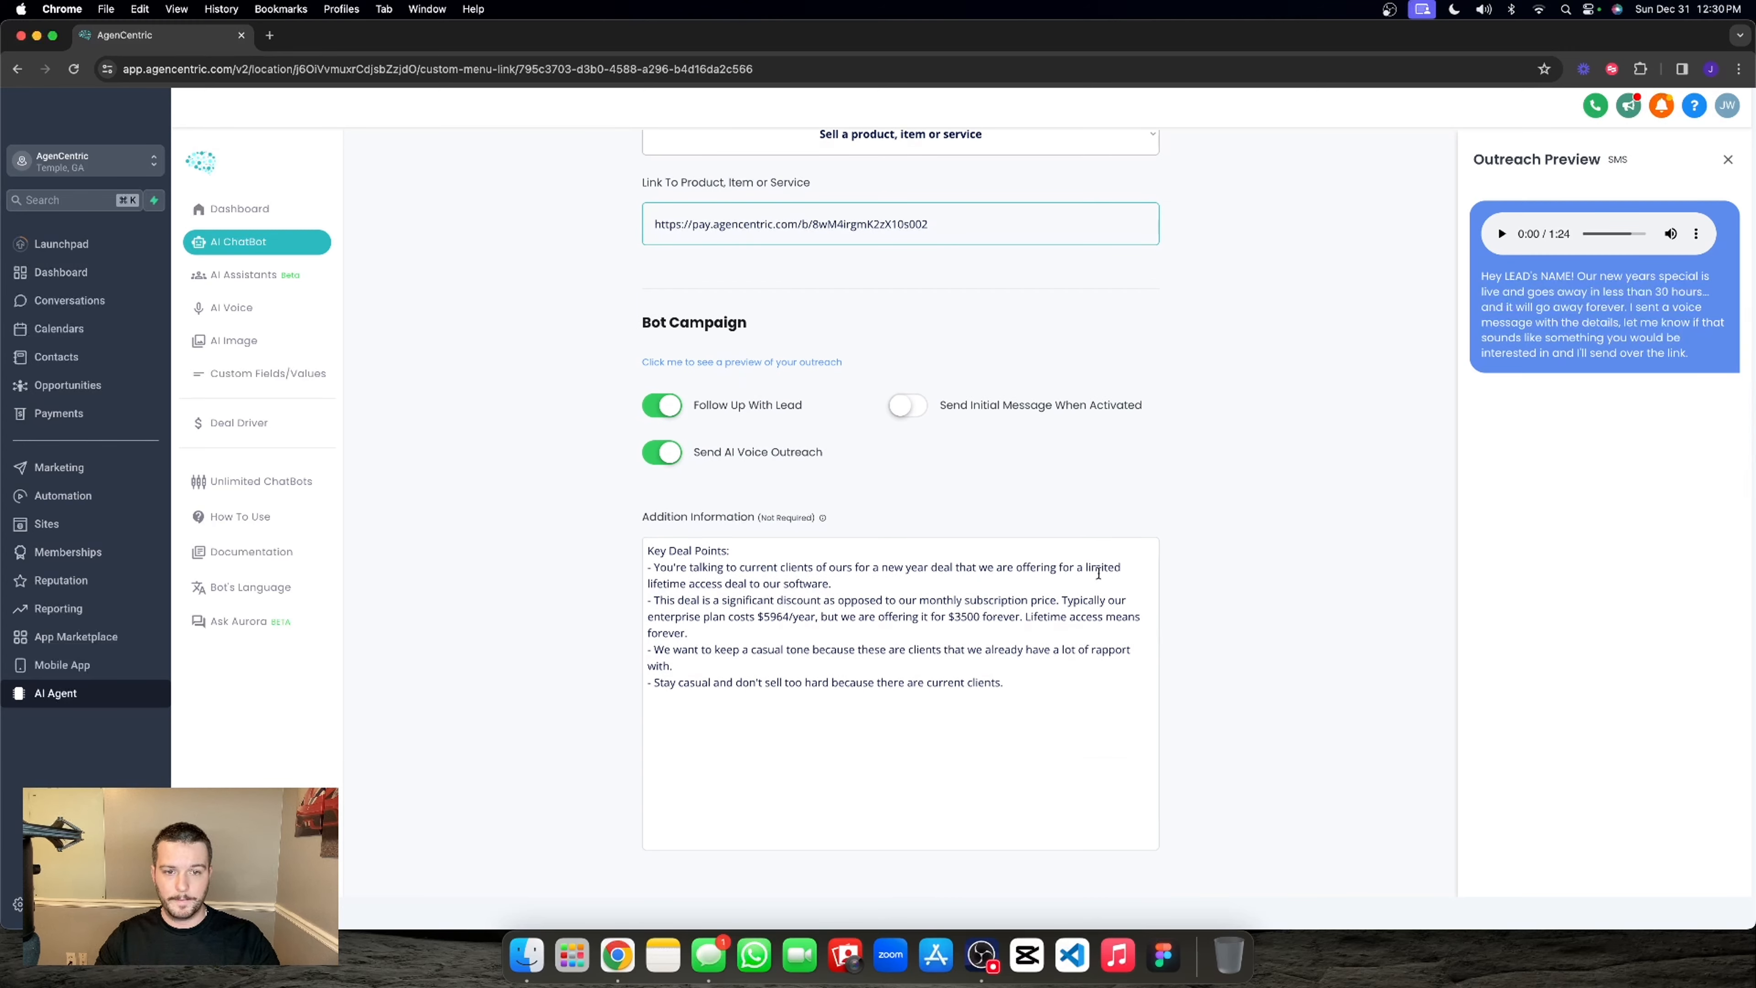
{"action": "scroll", "coordinate": [1175, 511], "scroll_direction": "down", "scroll_amount": 1}
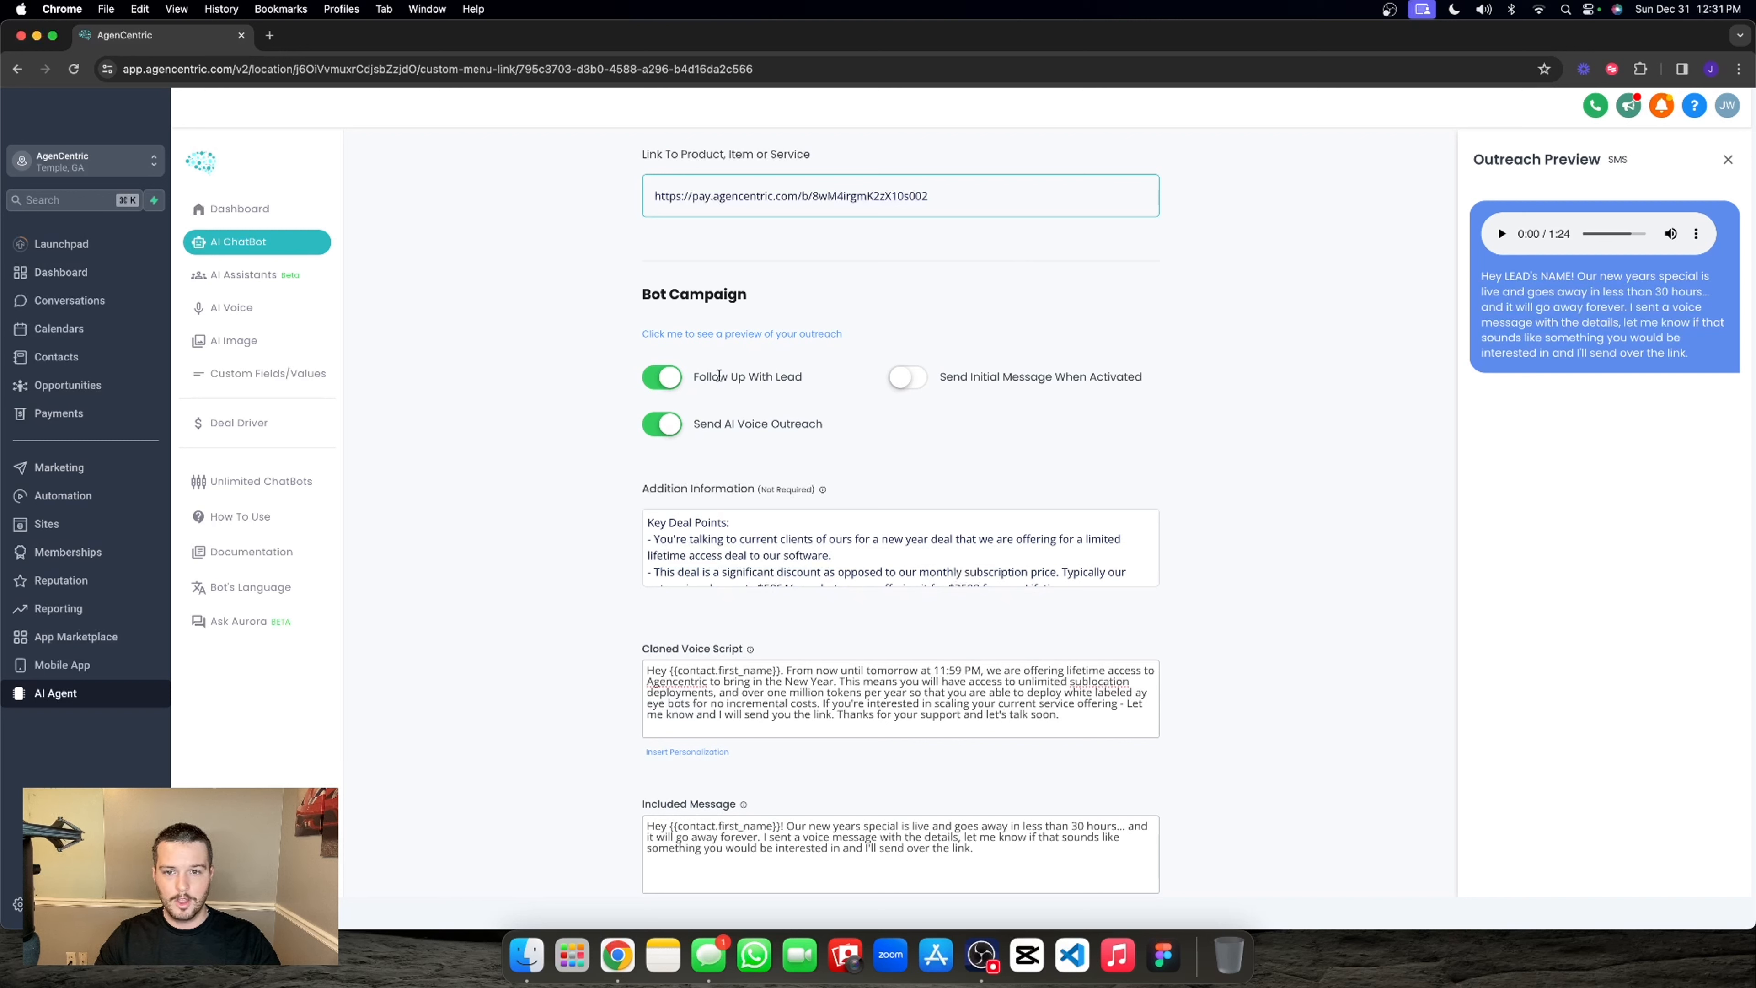
{"action": "scroll", "coordinate": [869, 383], "scroll_direction": "down", "scroll_amount": 5}
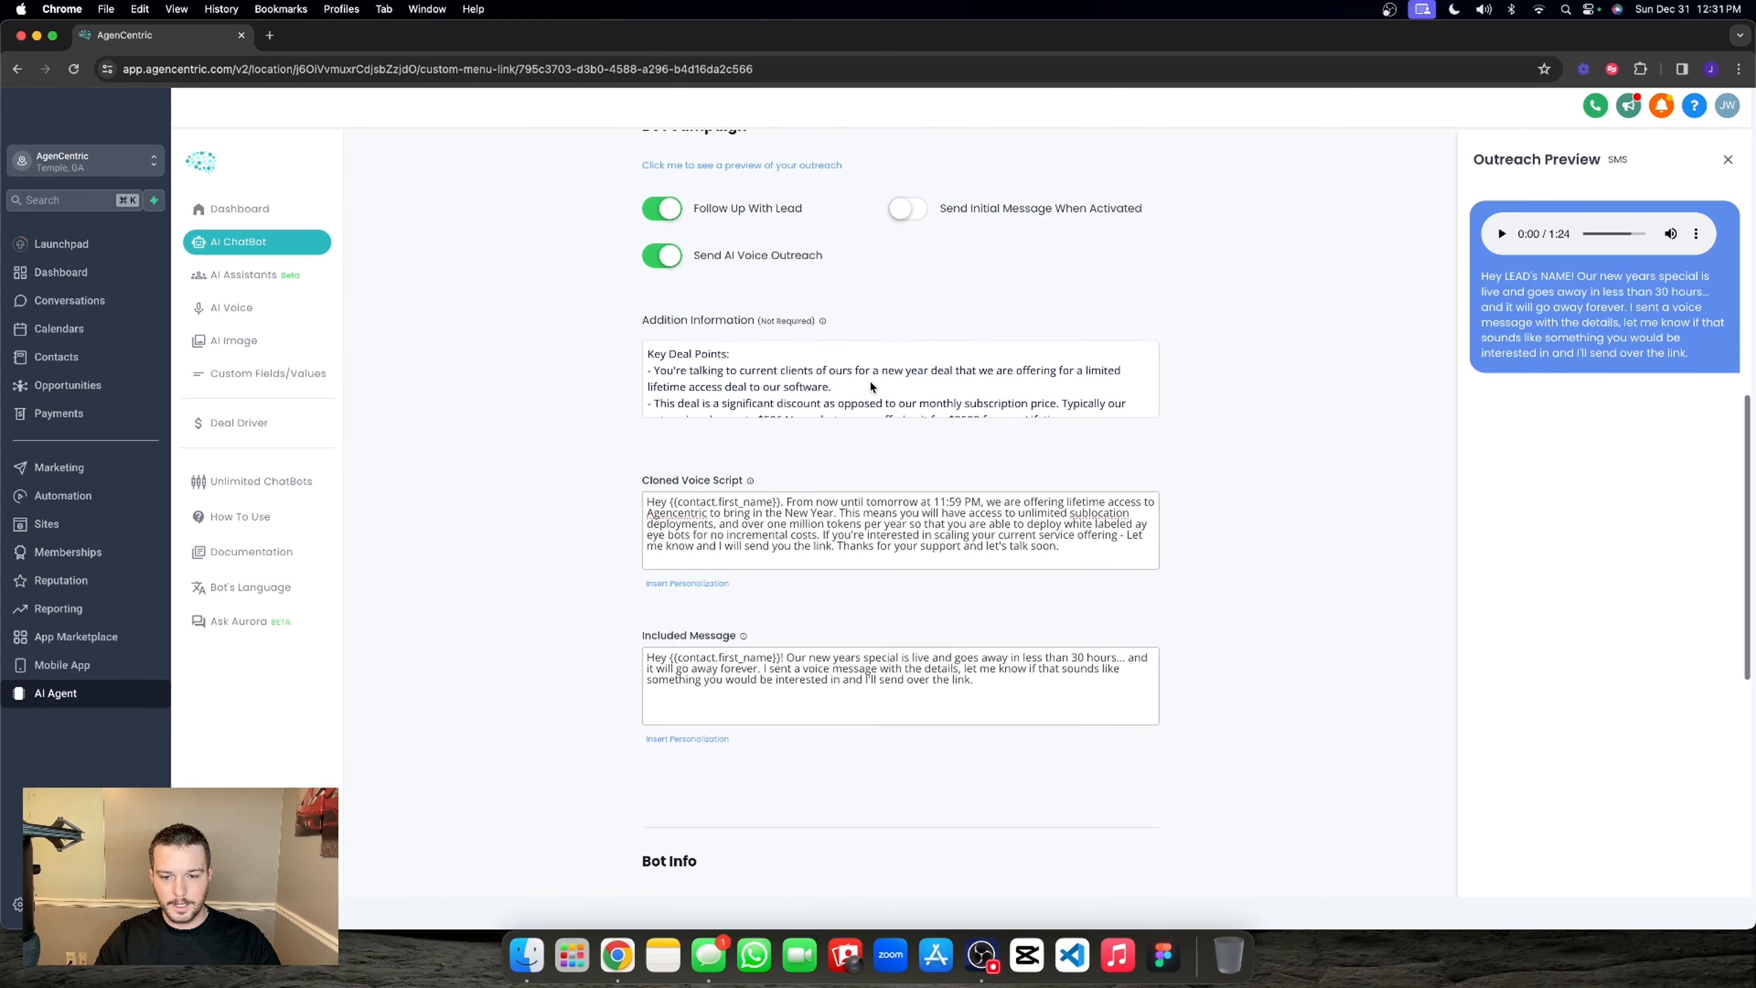
{"action": "scroll", "coordinate": [753, 453], "scroll_direction": "down", "scroll_amount": 4}
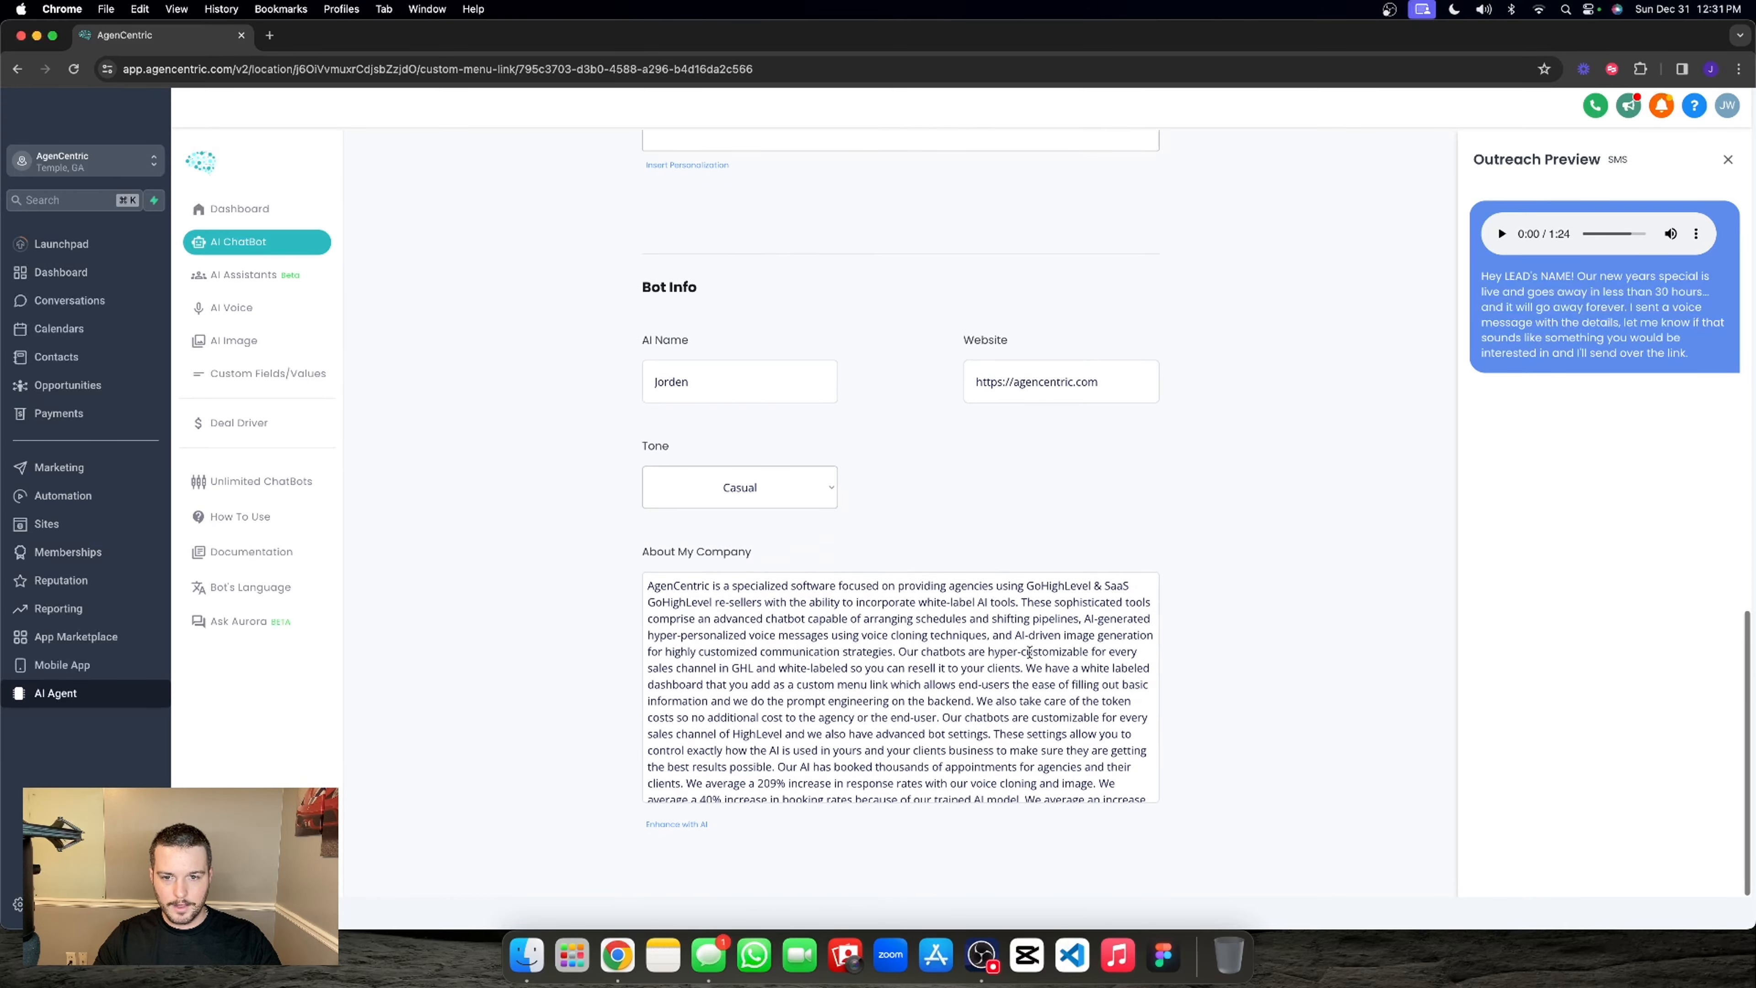
{"action": "scroll", "coordinate": [943, 513], "scroll_direction": "up", "scroll_amount": 15}
{"action": "scroll", "coordinate": [655, 409], "scroll_direction": "up", "scroll_amount": 1}
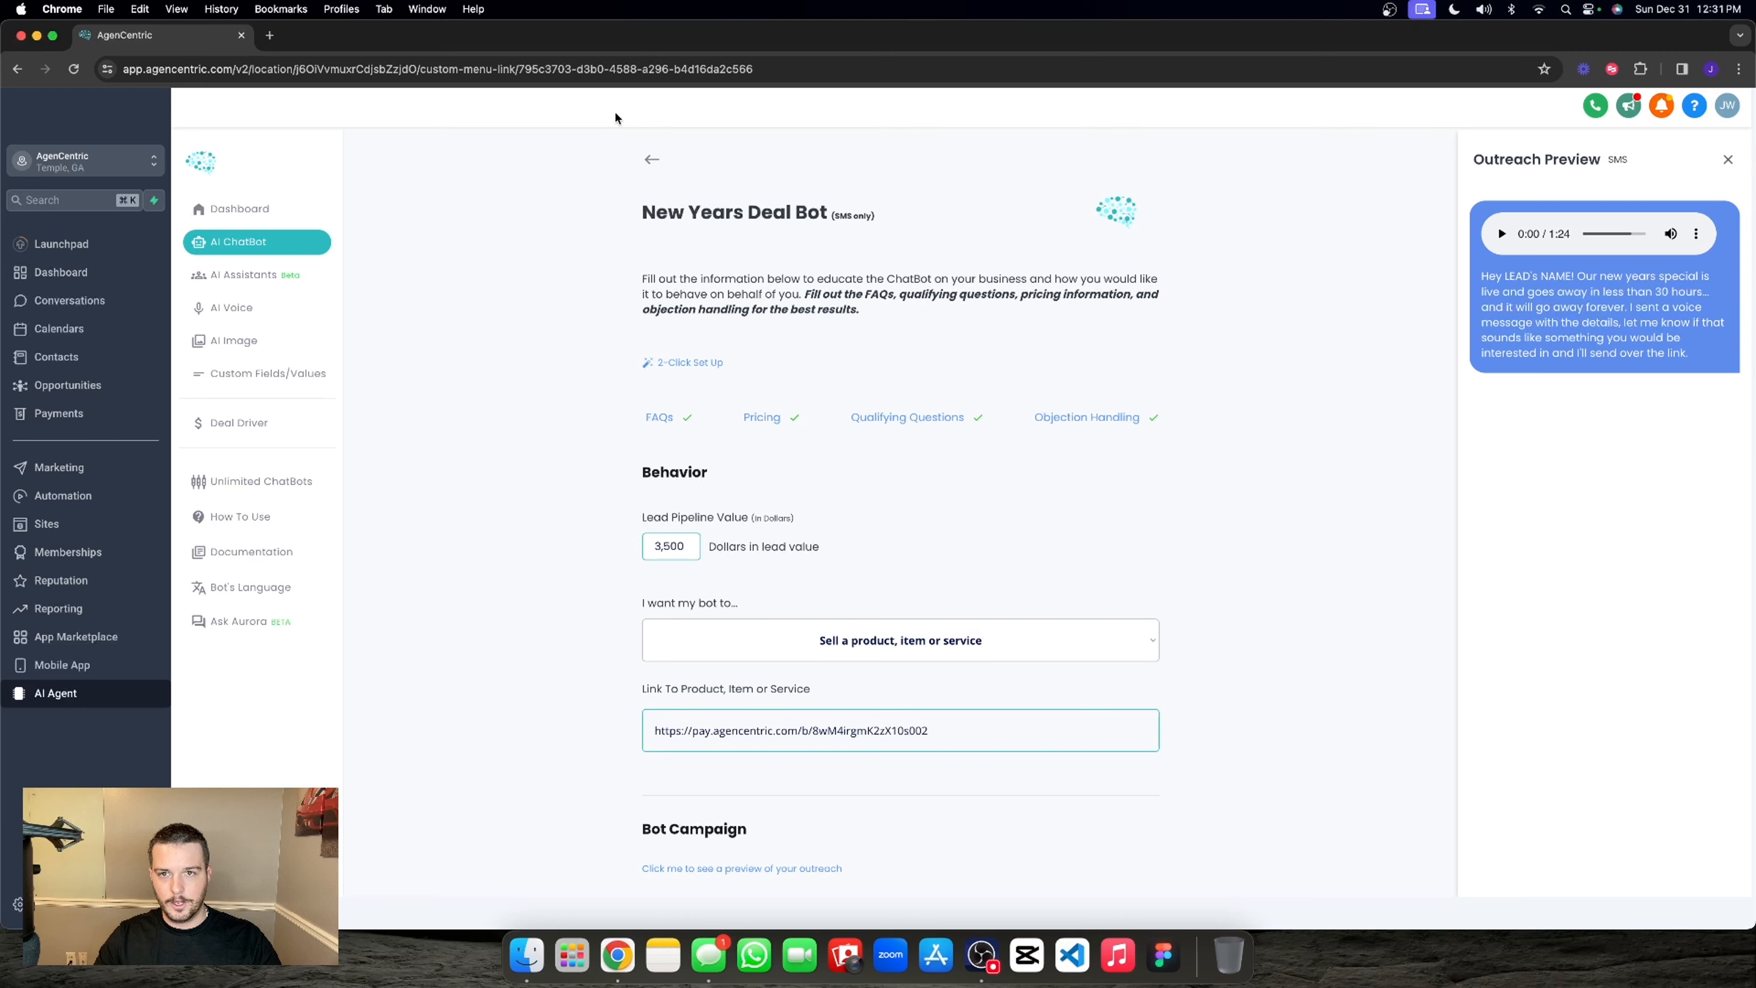
- Return to the ChatBot Menu and compare the listed bots' identifiers, from the Ready-To-Deploy ChatBot's tags to the New Years Deal Bot's unique ID
{"action": "left_click", "coordinate": [647, 158]}
{"action": "scroll", "coordinate": [999, 535], "scroll_direction": "down", "scroll_amount": 1}
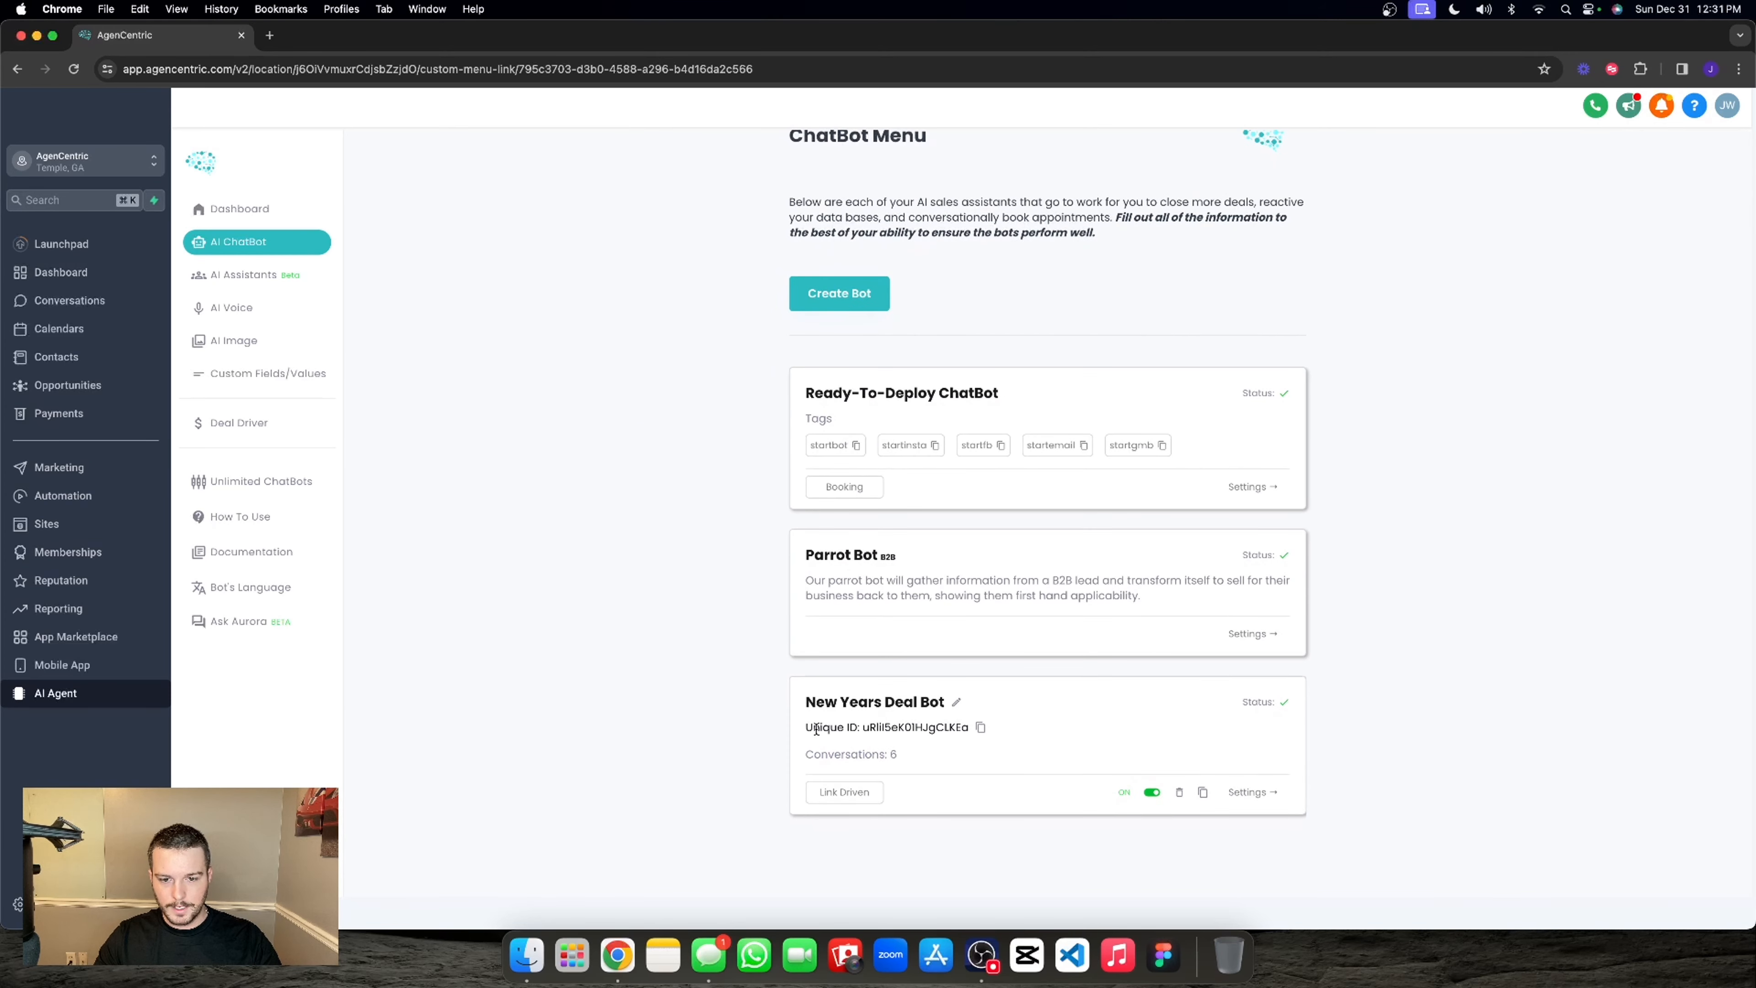
{"action": "left_click_drag", "start_coordinate": [821, 729], "coordinate": [845, 729]}
{"action": "left_click", "coordinate": [851, 401]}
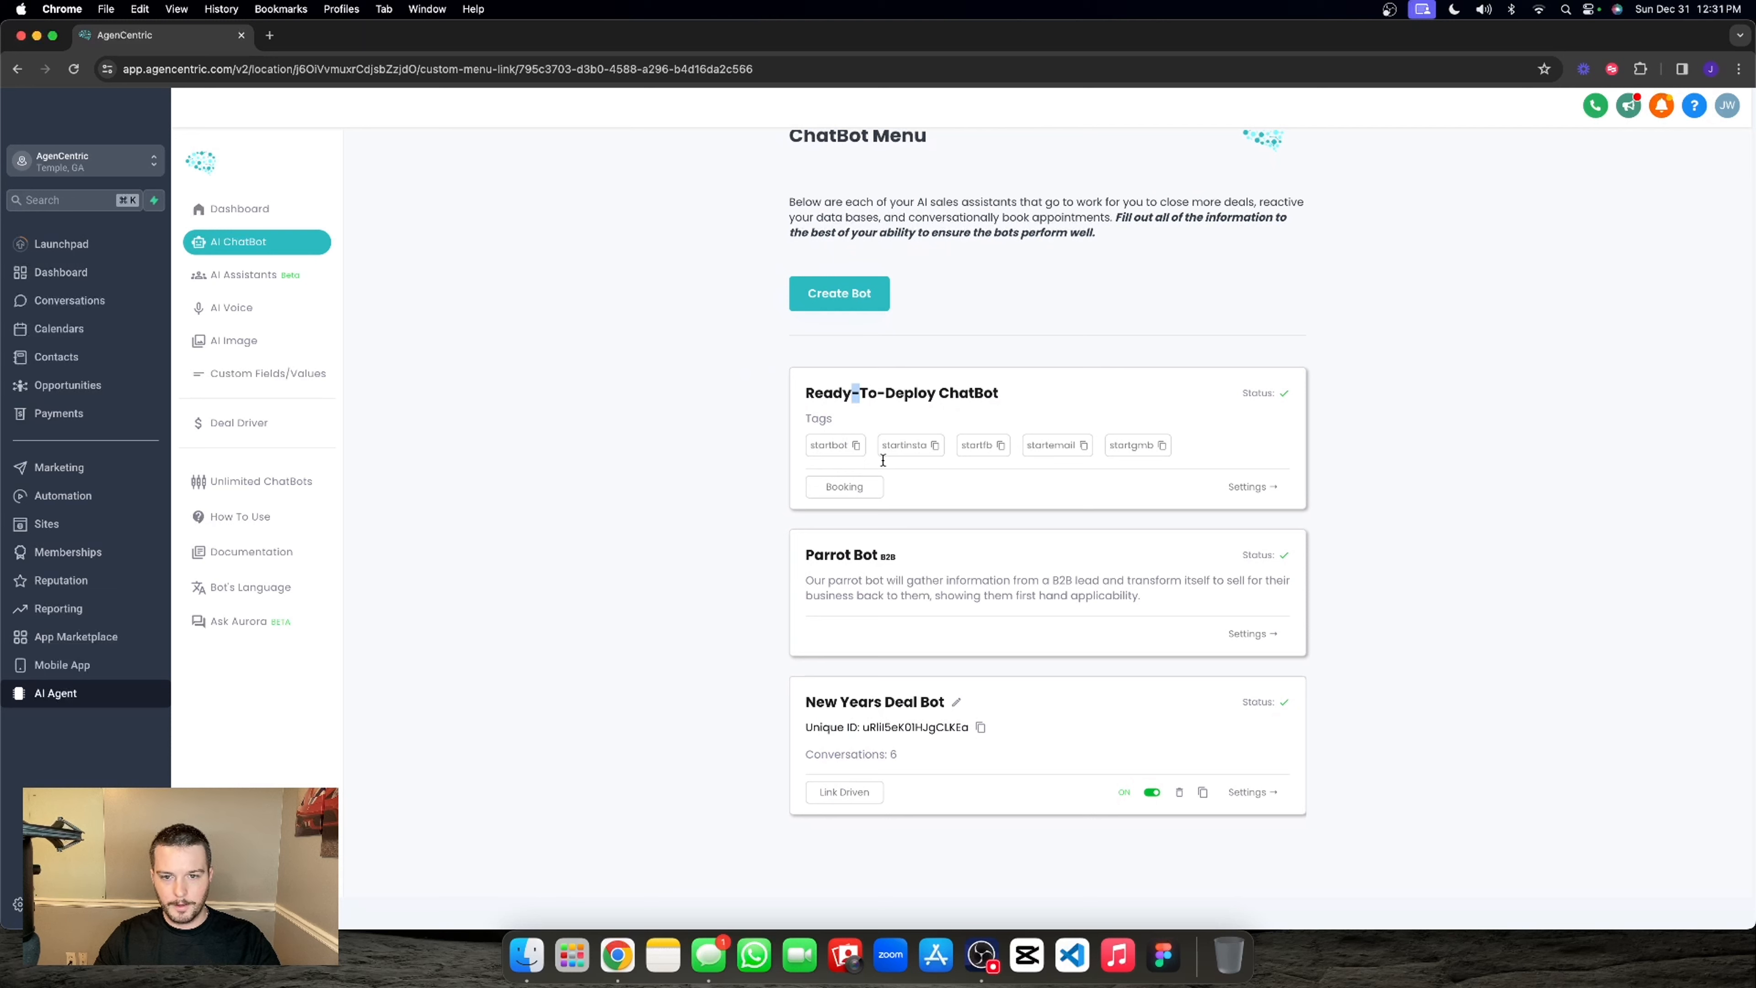
{"action": "double_click", "coordinate": [839, 555]}
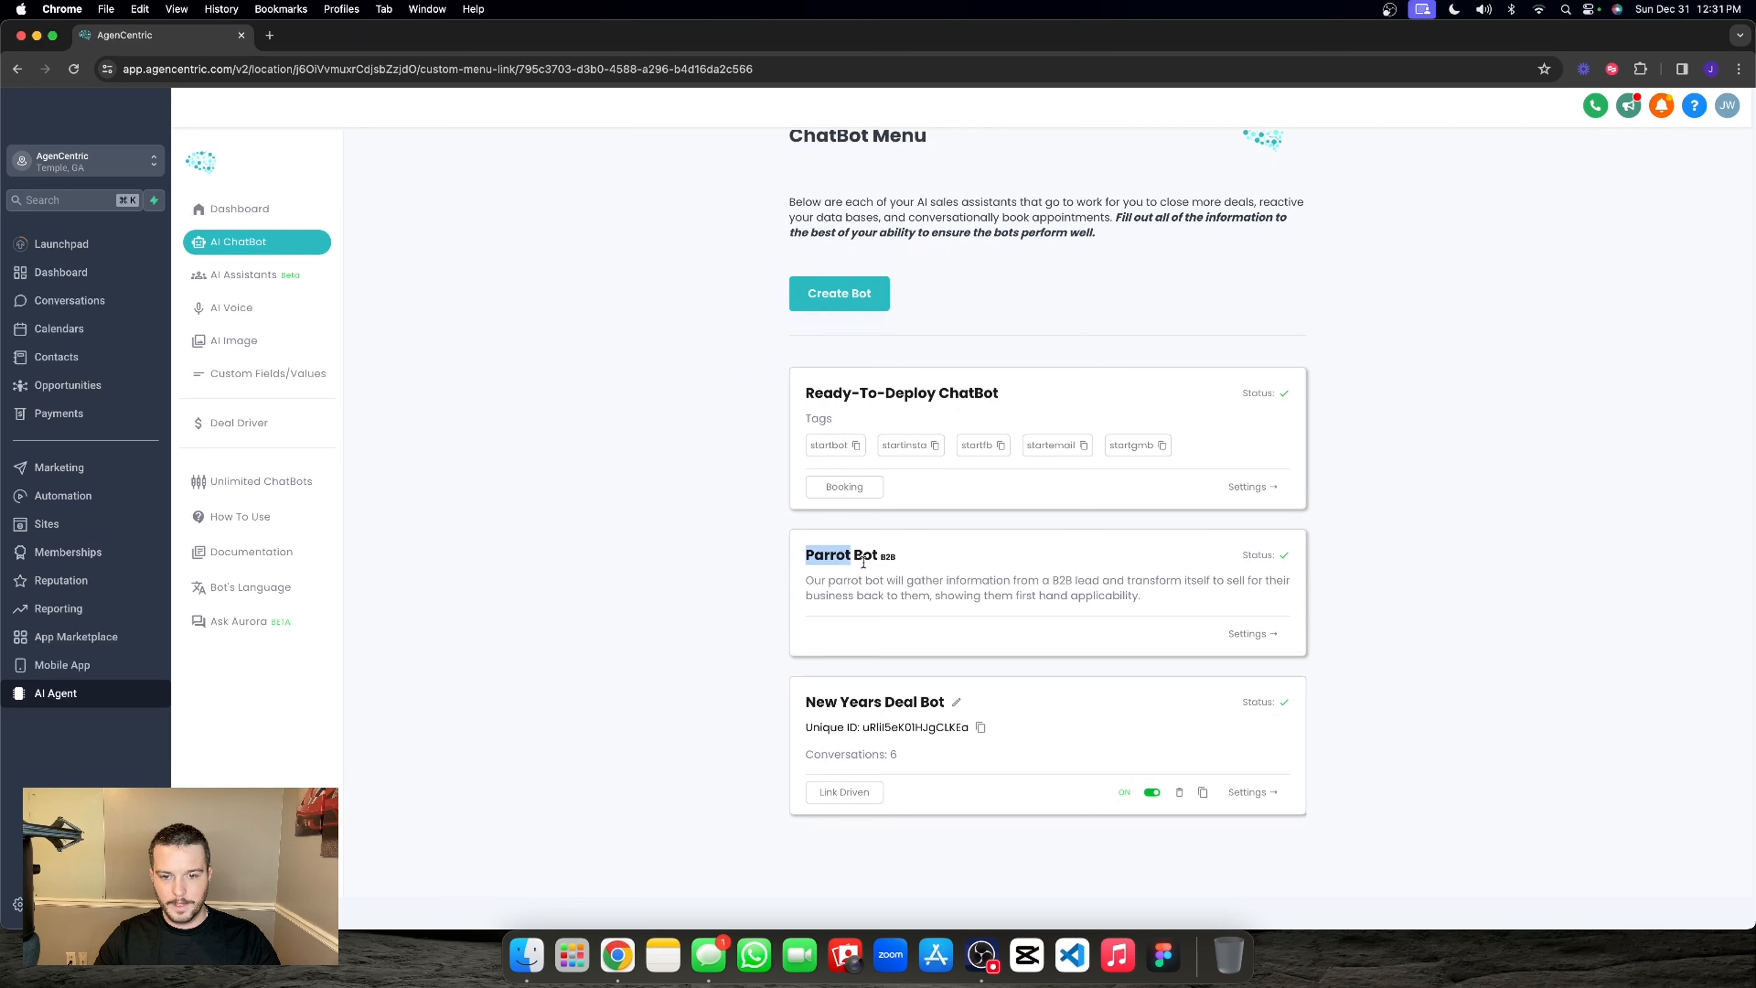
{"action": "double_click", "coordinate": [825, 726]}
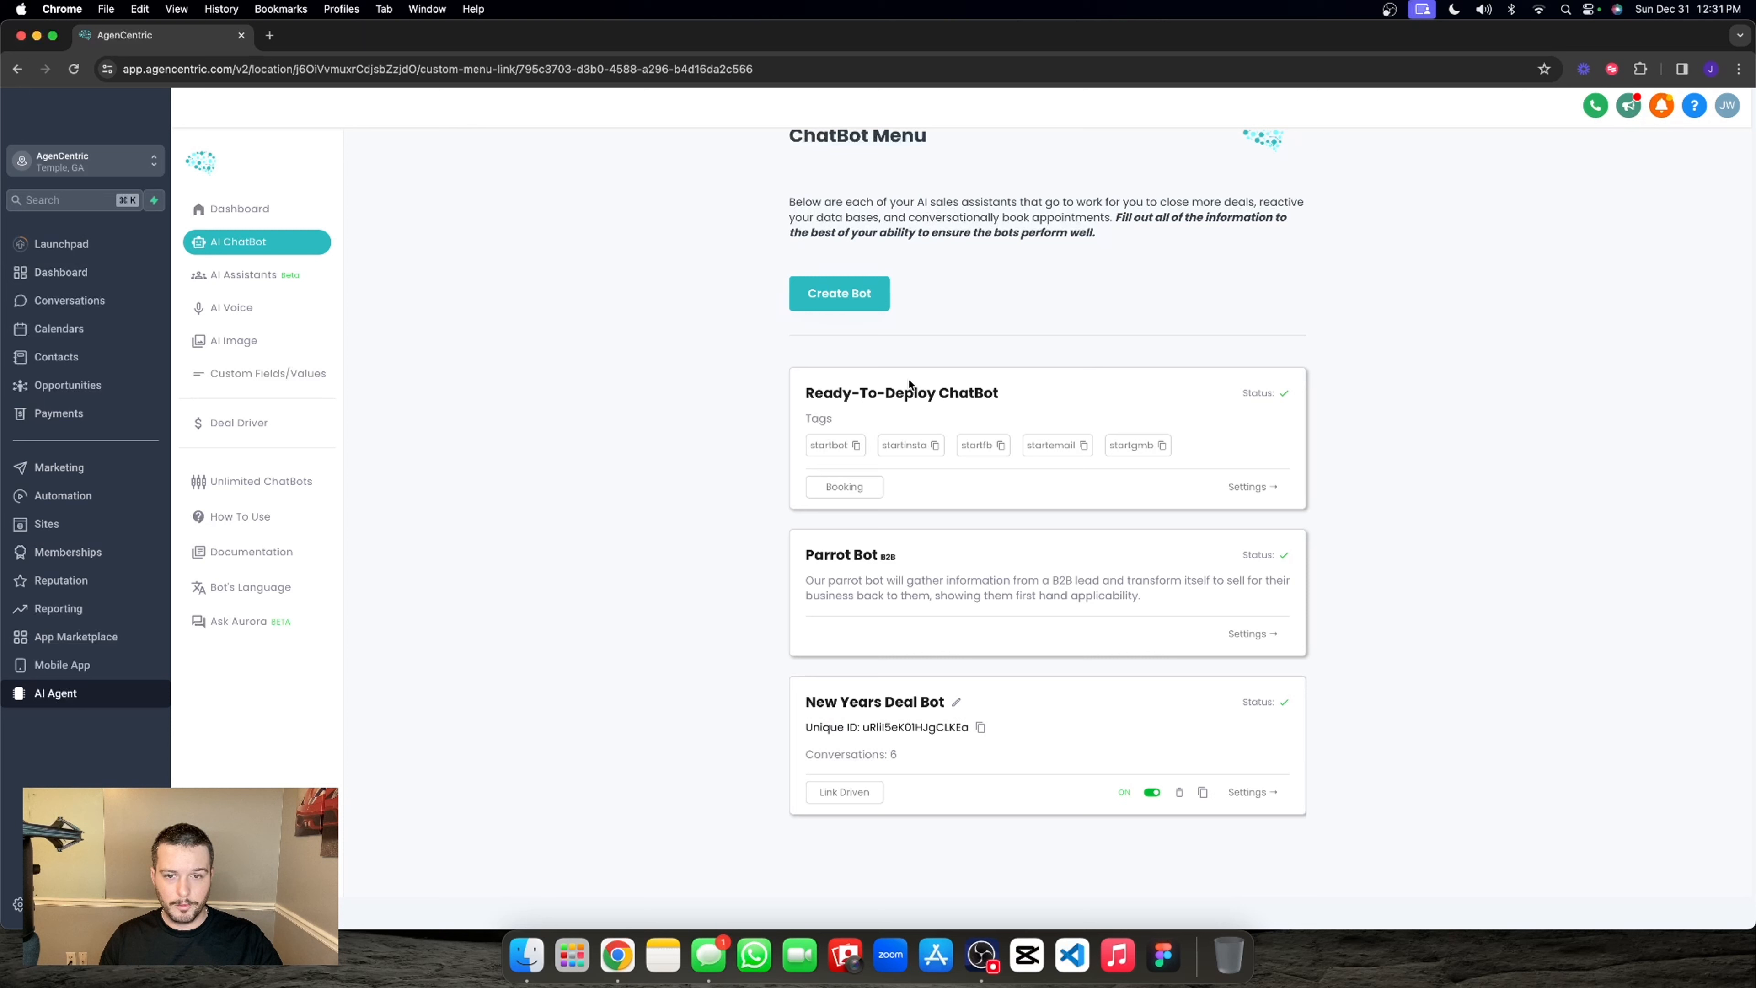
{"action": "left_click_drag", "start_coordinate": [806, 392], "coordinate": [999, 401]}
{"action": "left_click", "coordinate": [1004, 371]}
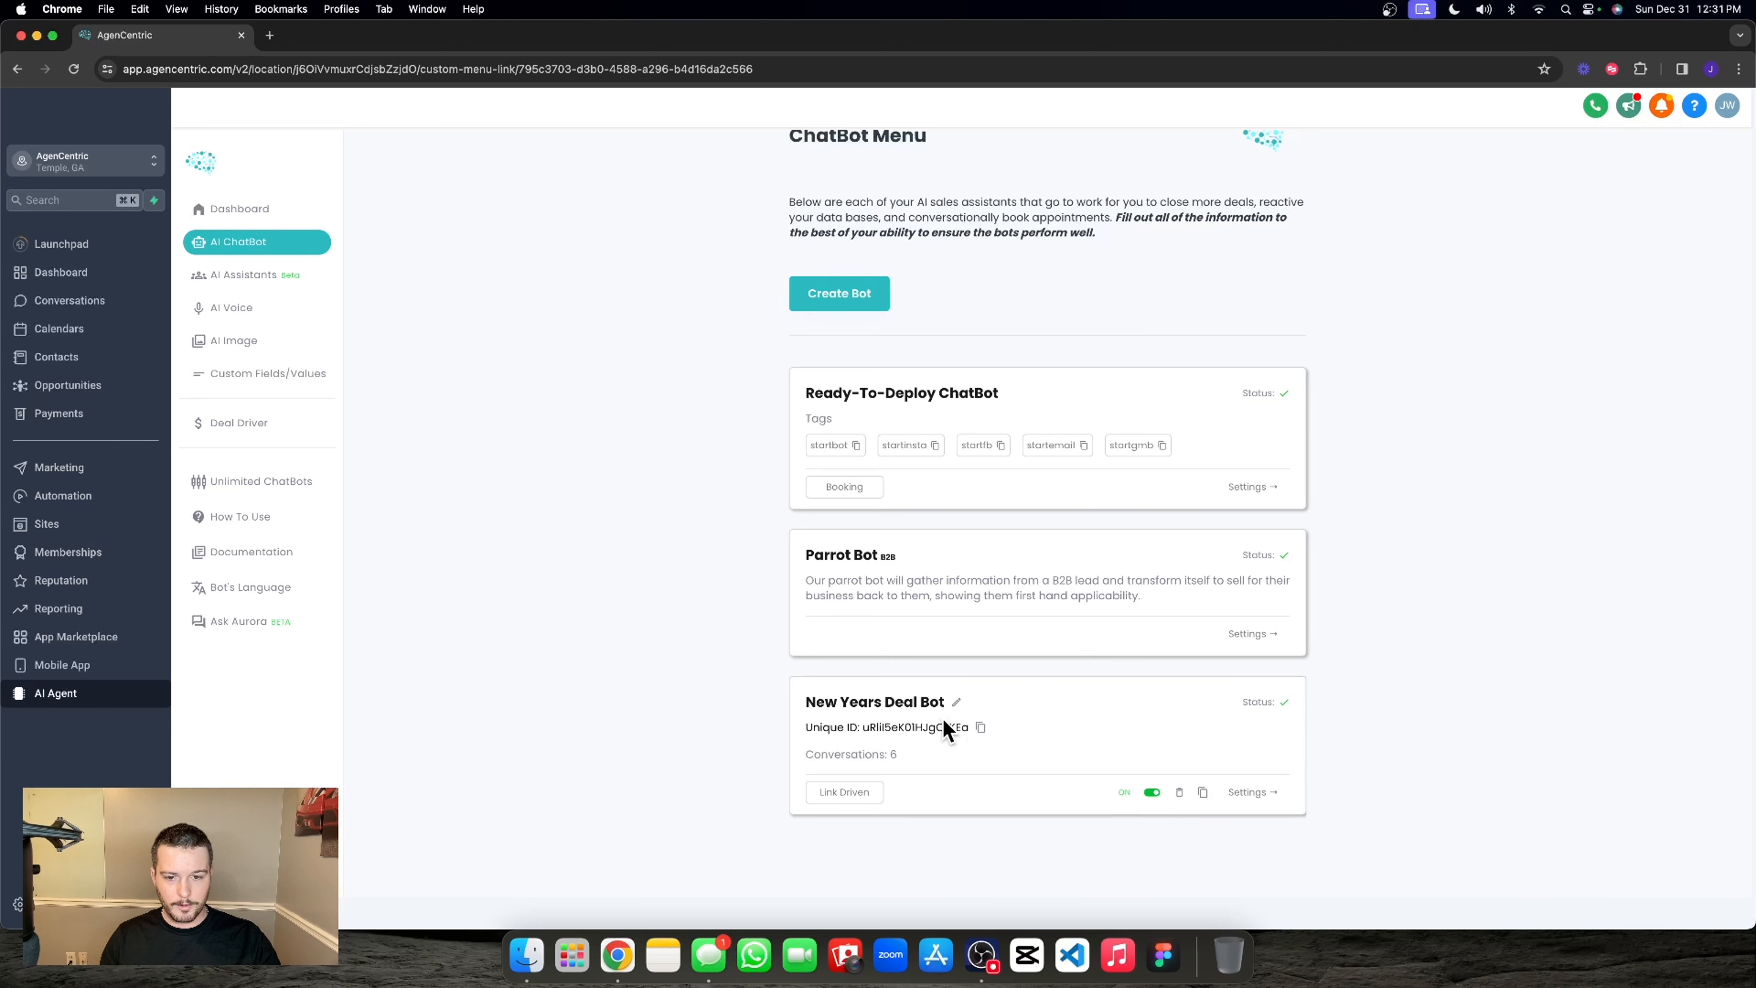
- Copy the unique ID of the New Years Deal Bot
{"action": "left_click_drag", "start_coordinate": [862, 726], "coordinate": [1067, 727]}
{"action": "left_click", "coordinate": [1018, 724]}
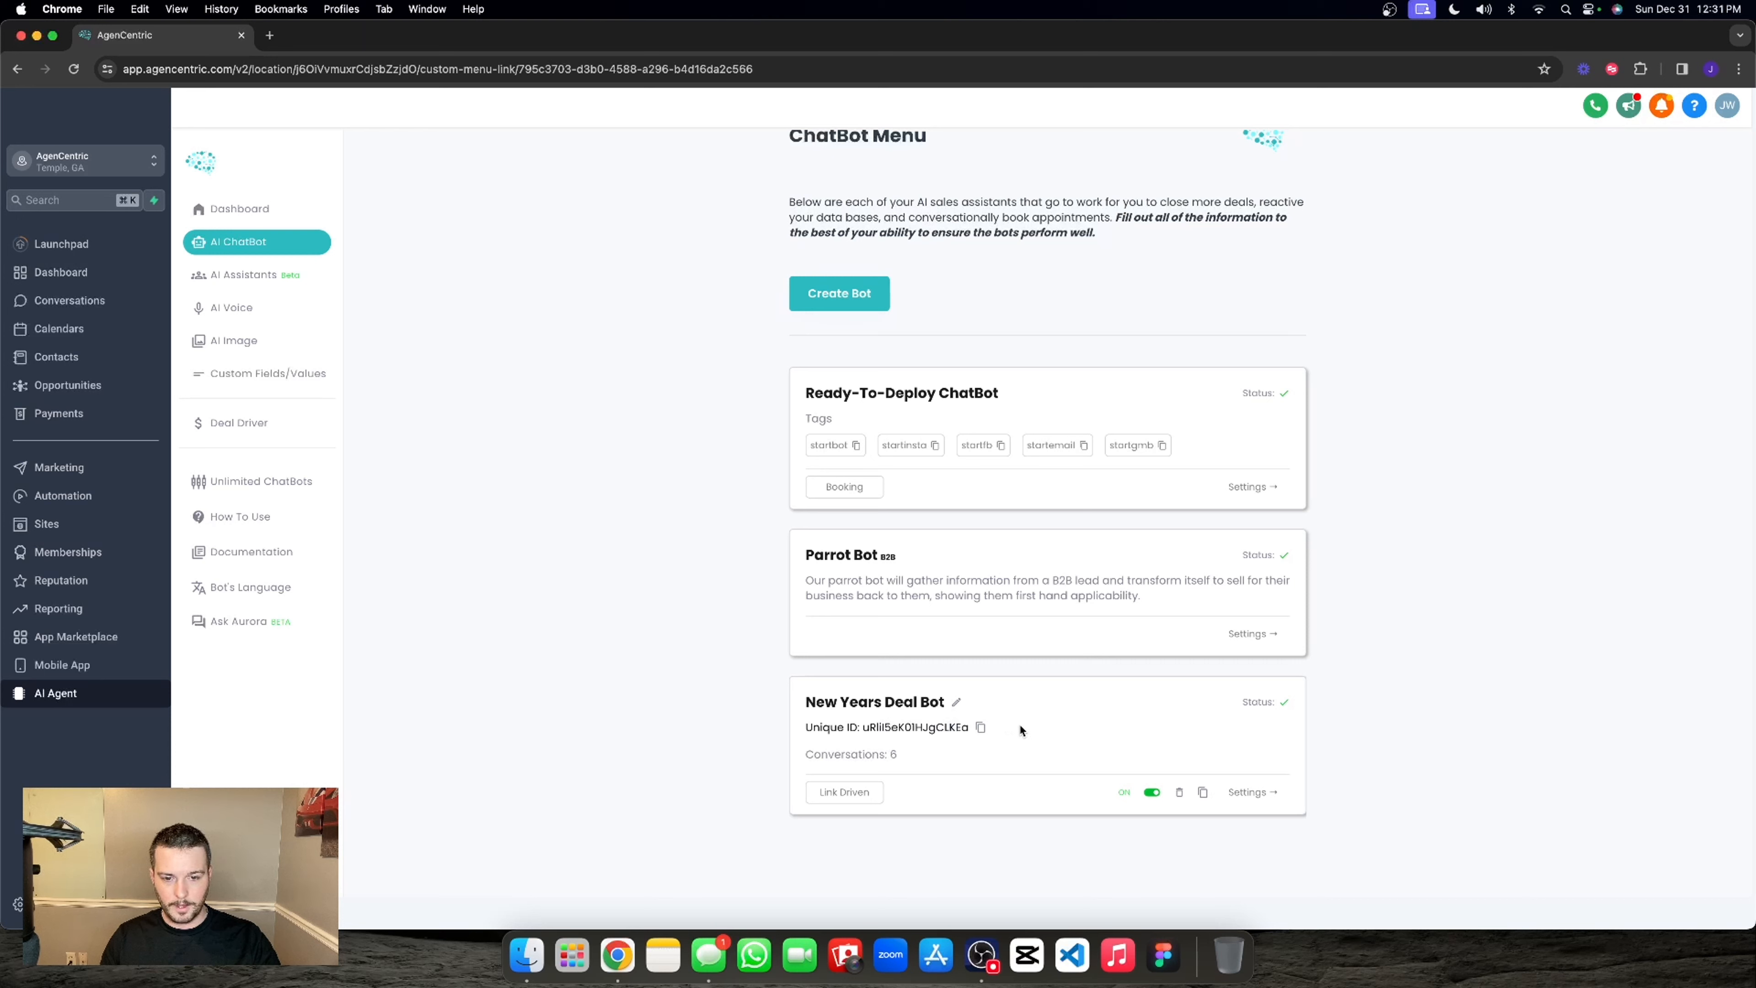
{"action": "left_click", "coordinate": [980, 727]}
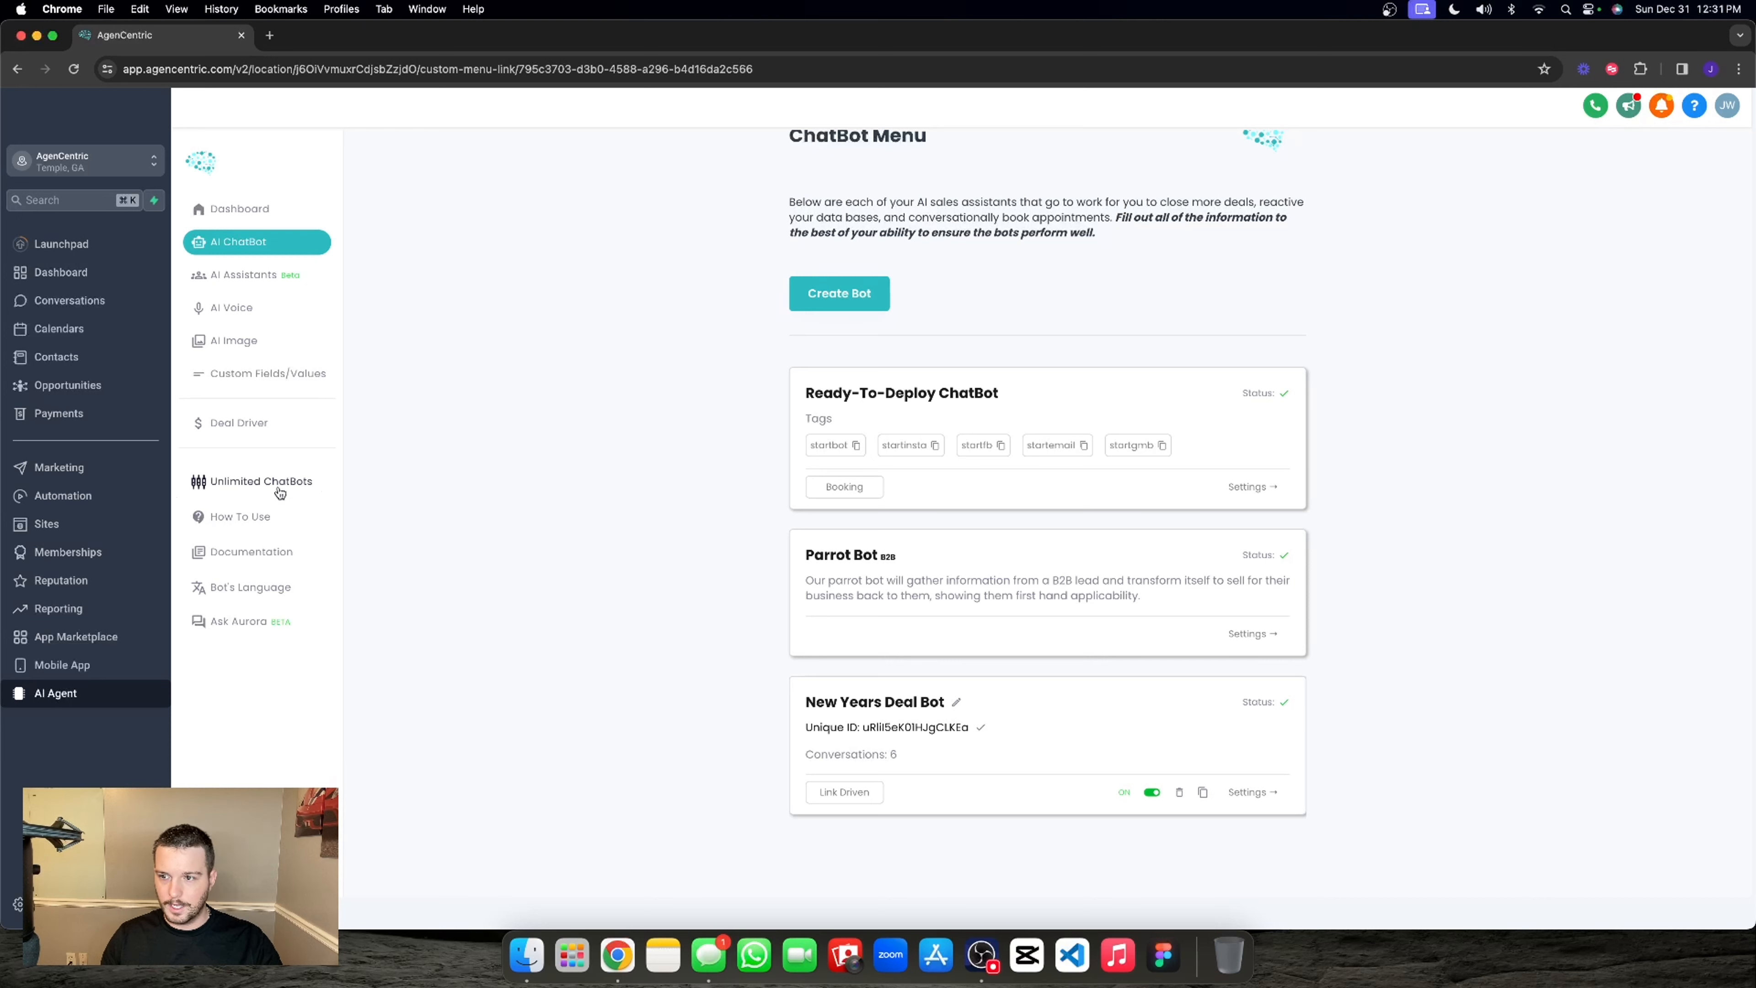
- Go to the automation workflows and open the Deploy Multiple Chatbots folder
{"action": "left_click", "coordinate": [95, 498]}
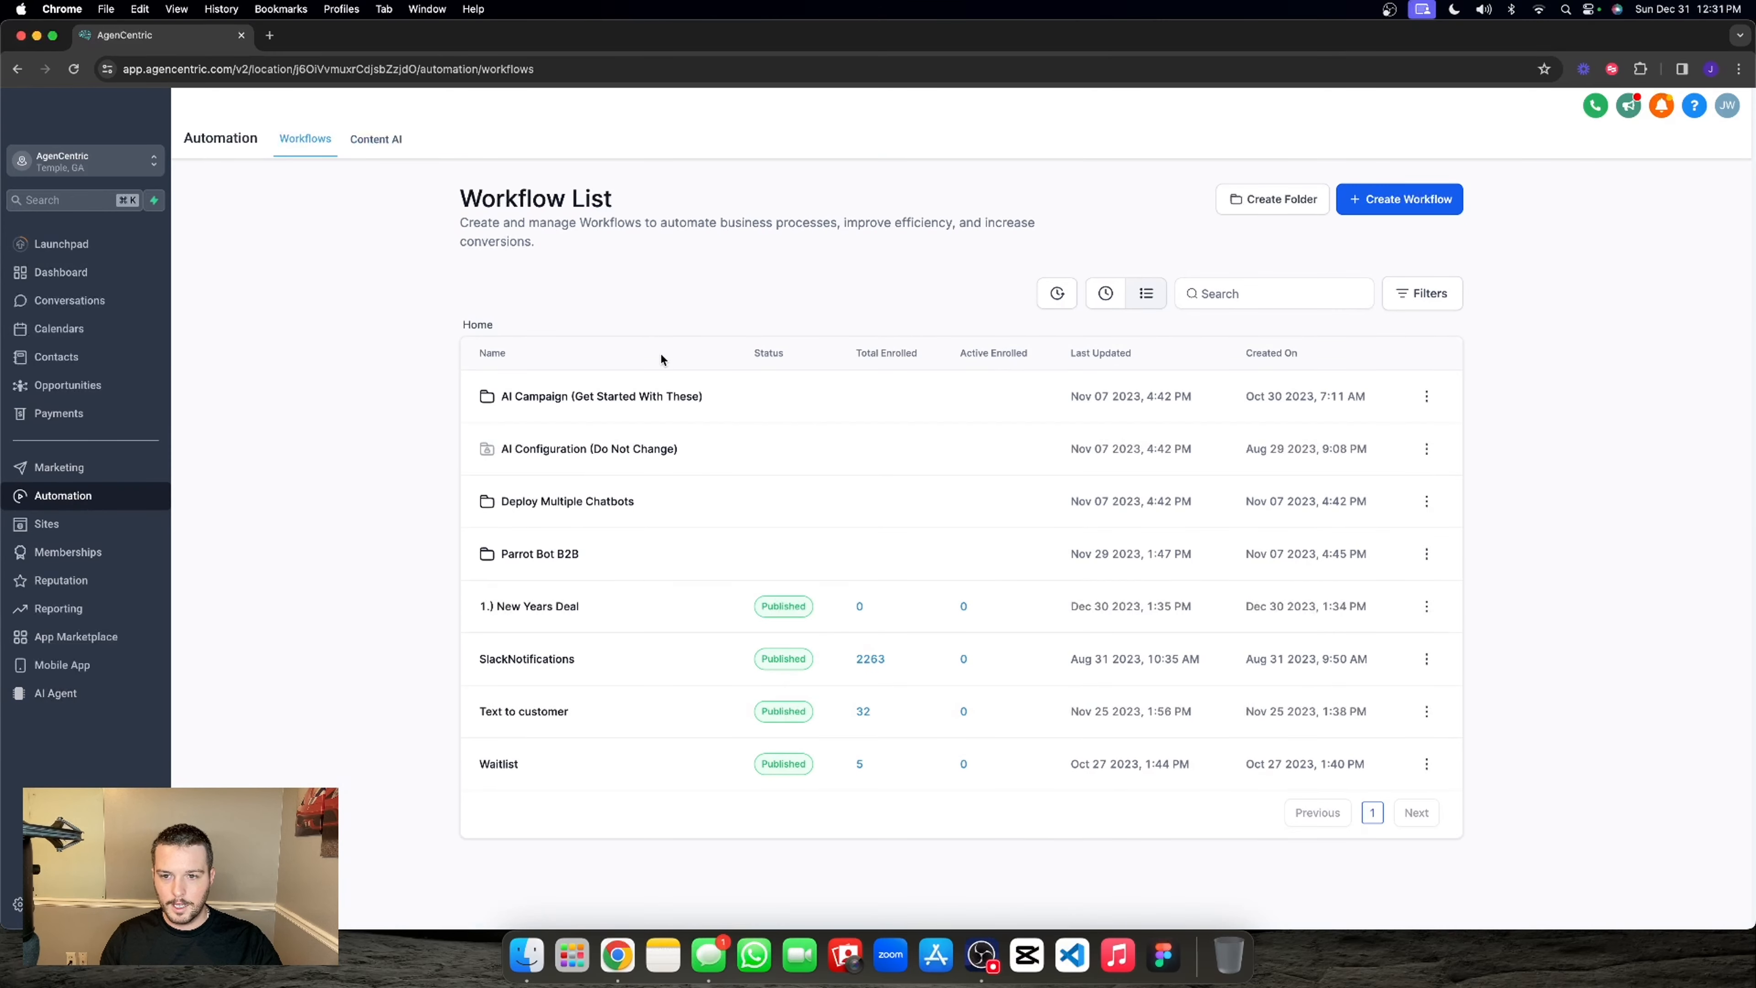
{"action": "left_click", "coordinate": [570, 501]}
{"action": "left_click", "coordinate": [516, 401]}
{"action": "left_click", "coordinate": [58, 108]}
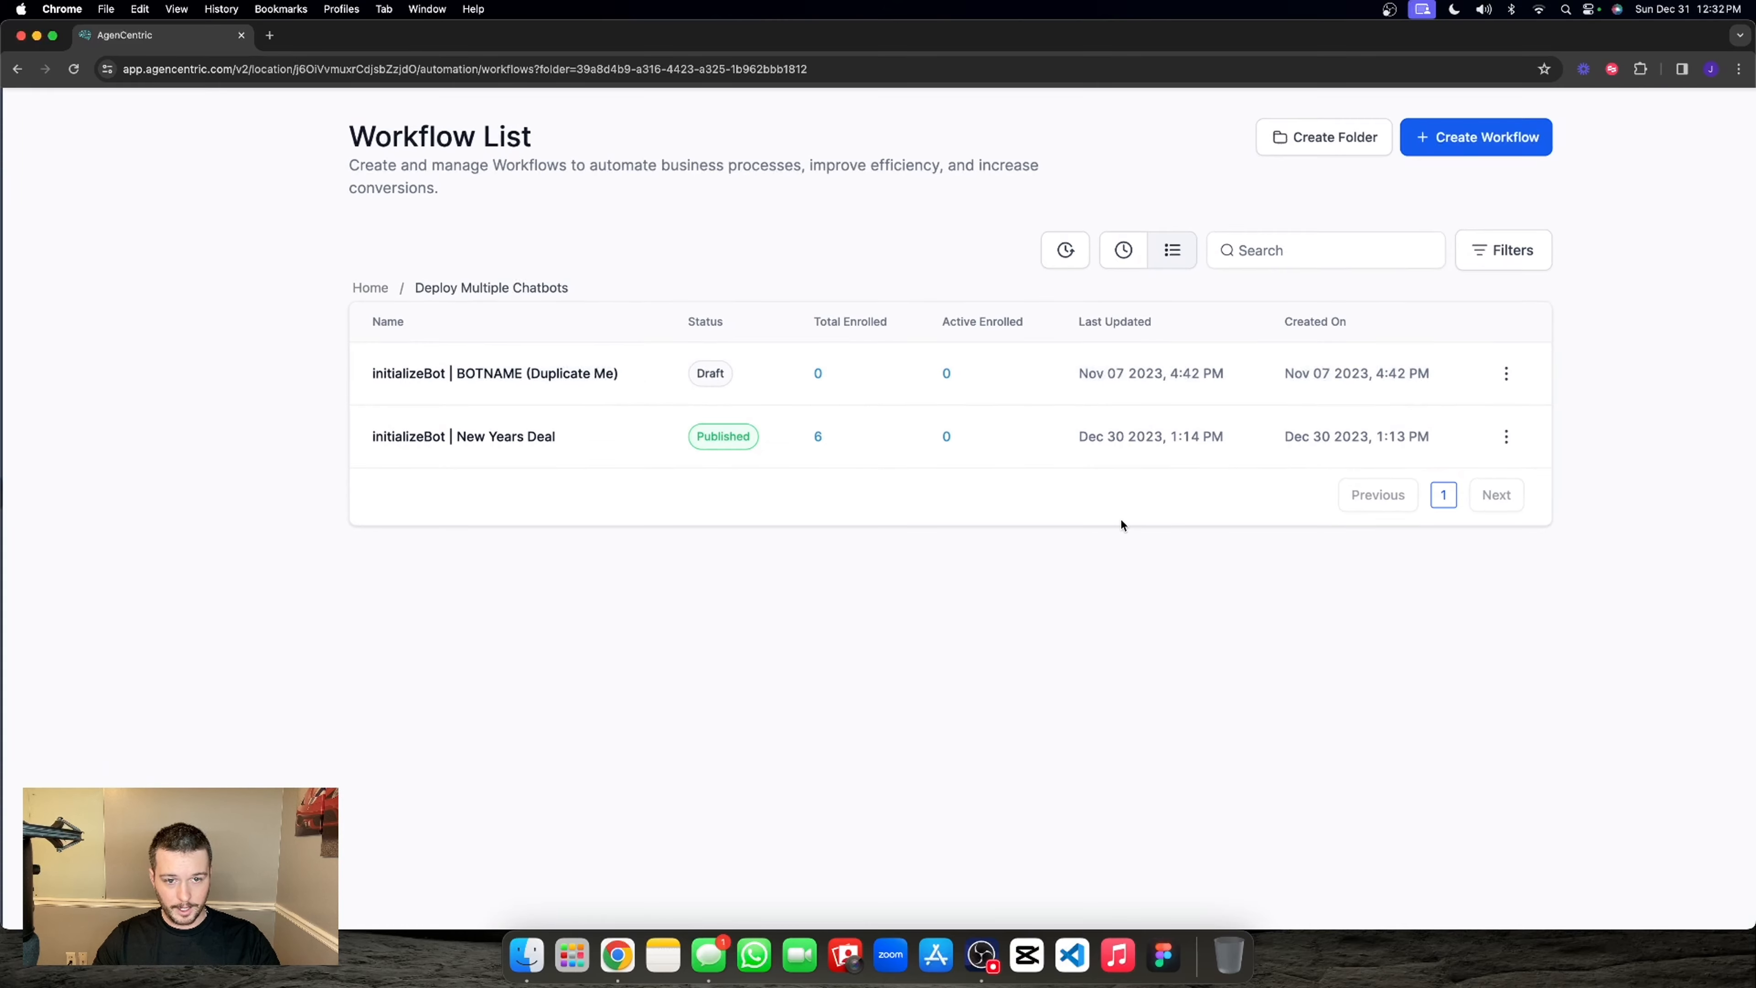
{"action": "left_click", "coordinate": [1421, 399]}
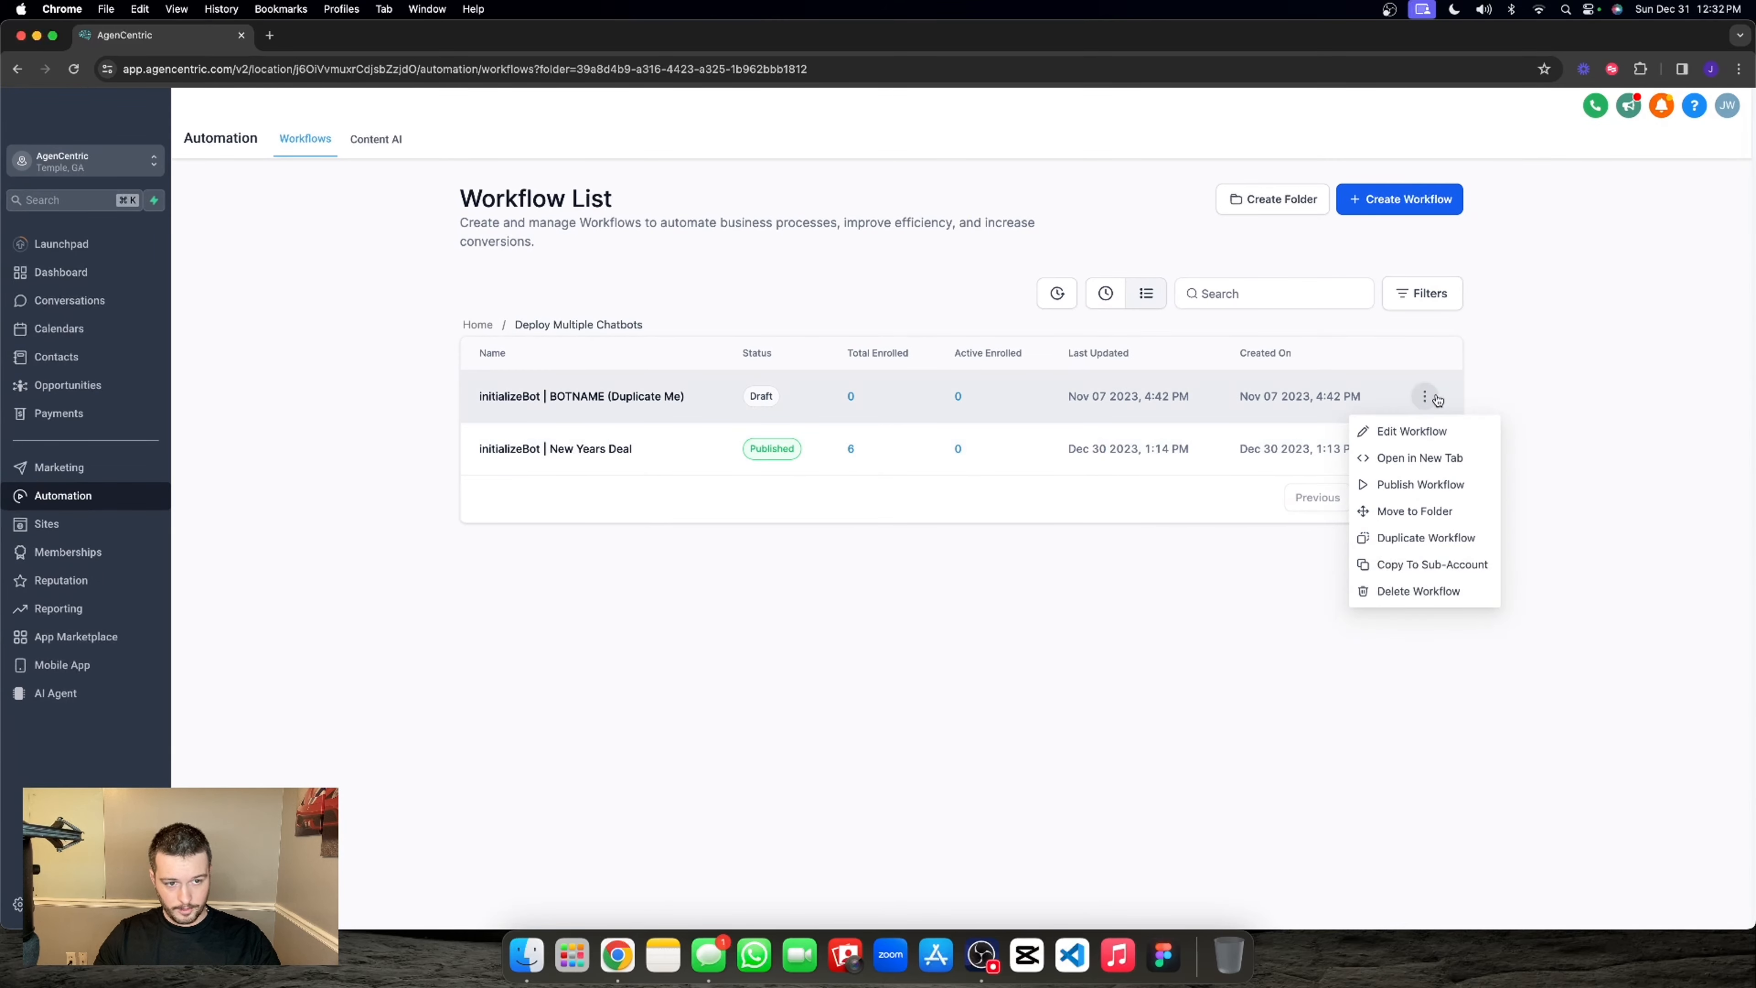
{"action": "left_click", "coordinate": [1423, 537]}
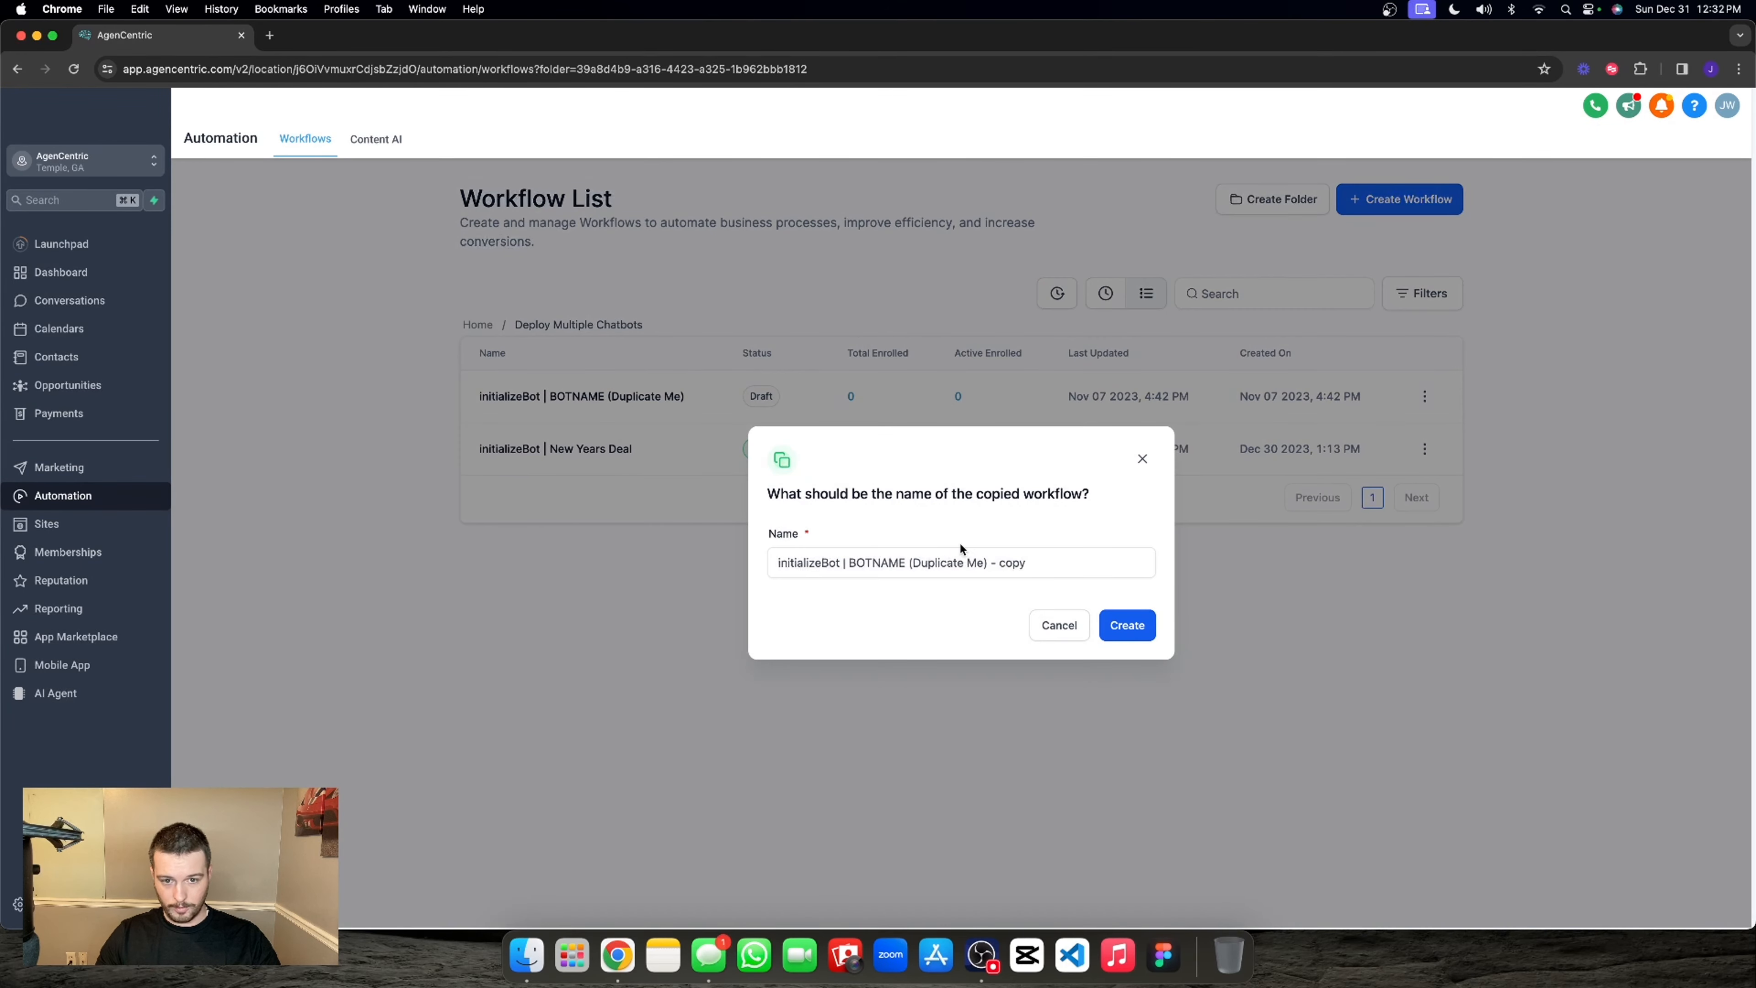
{"action": "left_click", "coordinate": [1027, 561]}
{"action": "left_click_drag", "start_coordinate": [1026, 561], "coordinate": [849, 561]}
{"action": "type", "text": "New"}
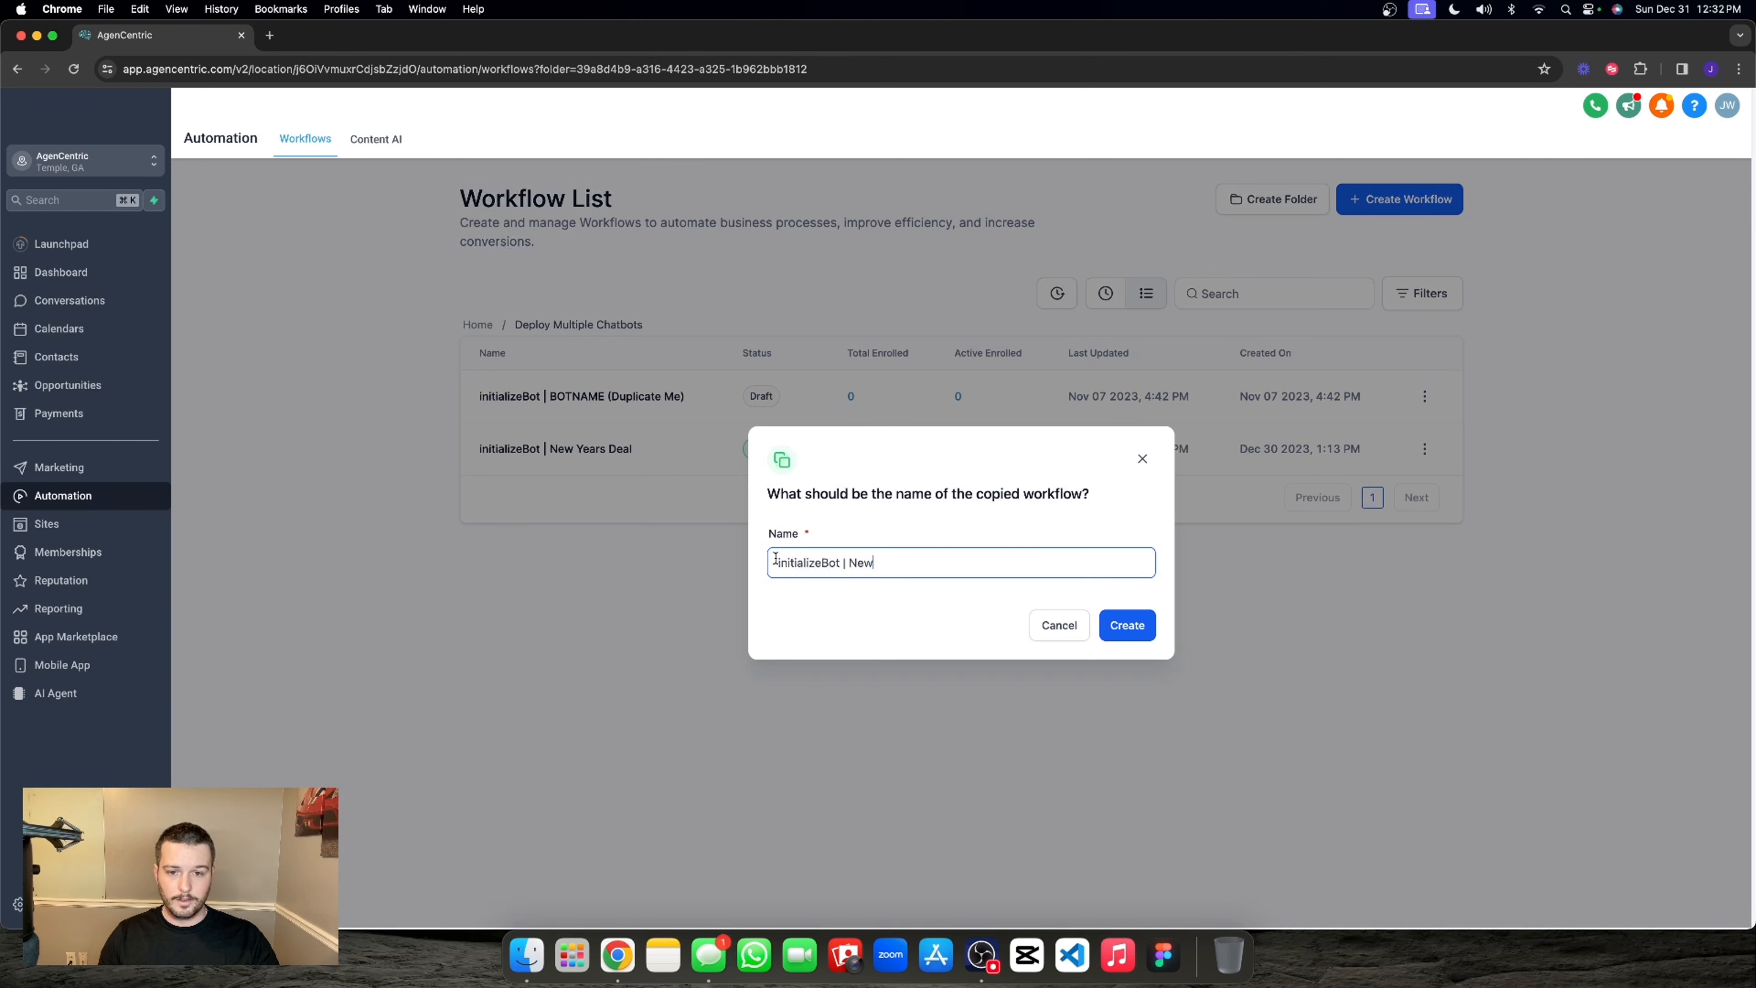
{"action": "left_click_drag", "start_coordinate": [777, 560], "coordinate": [840, 559]}
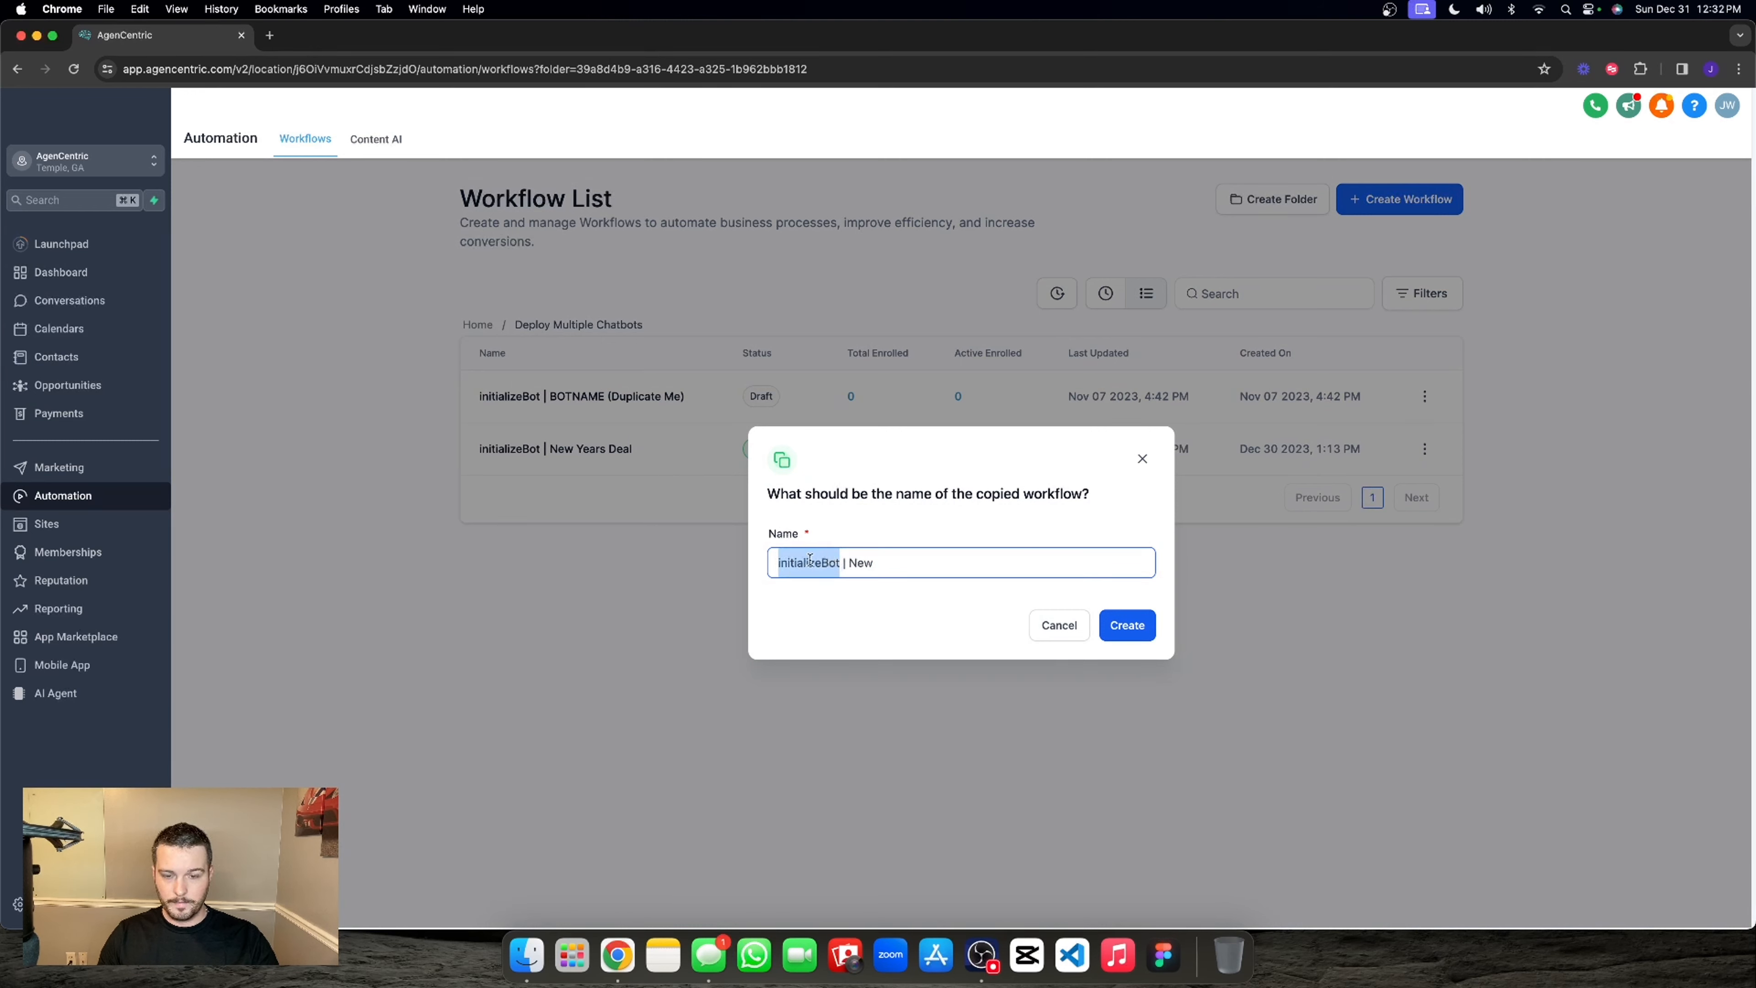
{"action": "left_click", "coordinate": [887, 568]}
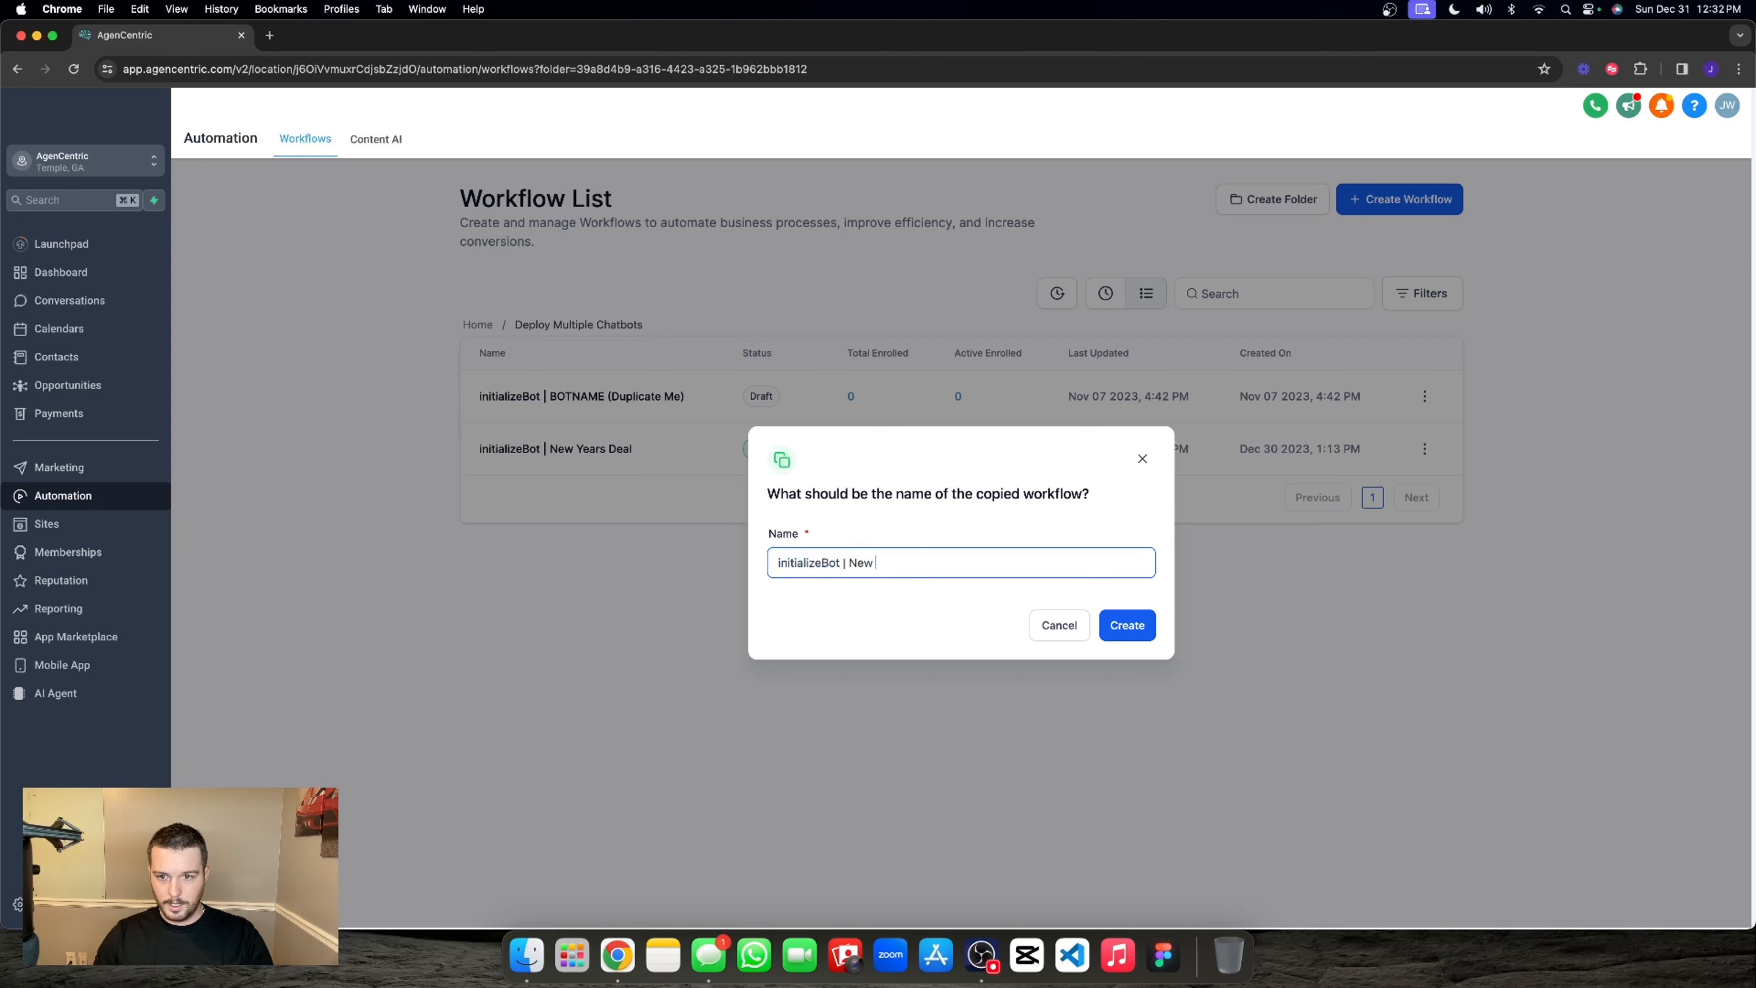
{"action": "type", "text": "Years Deal"}
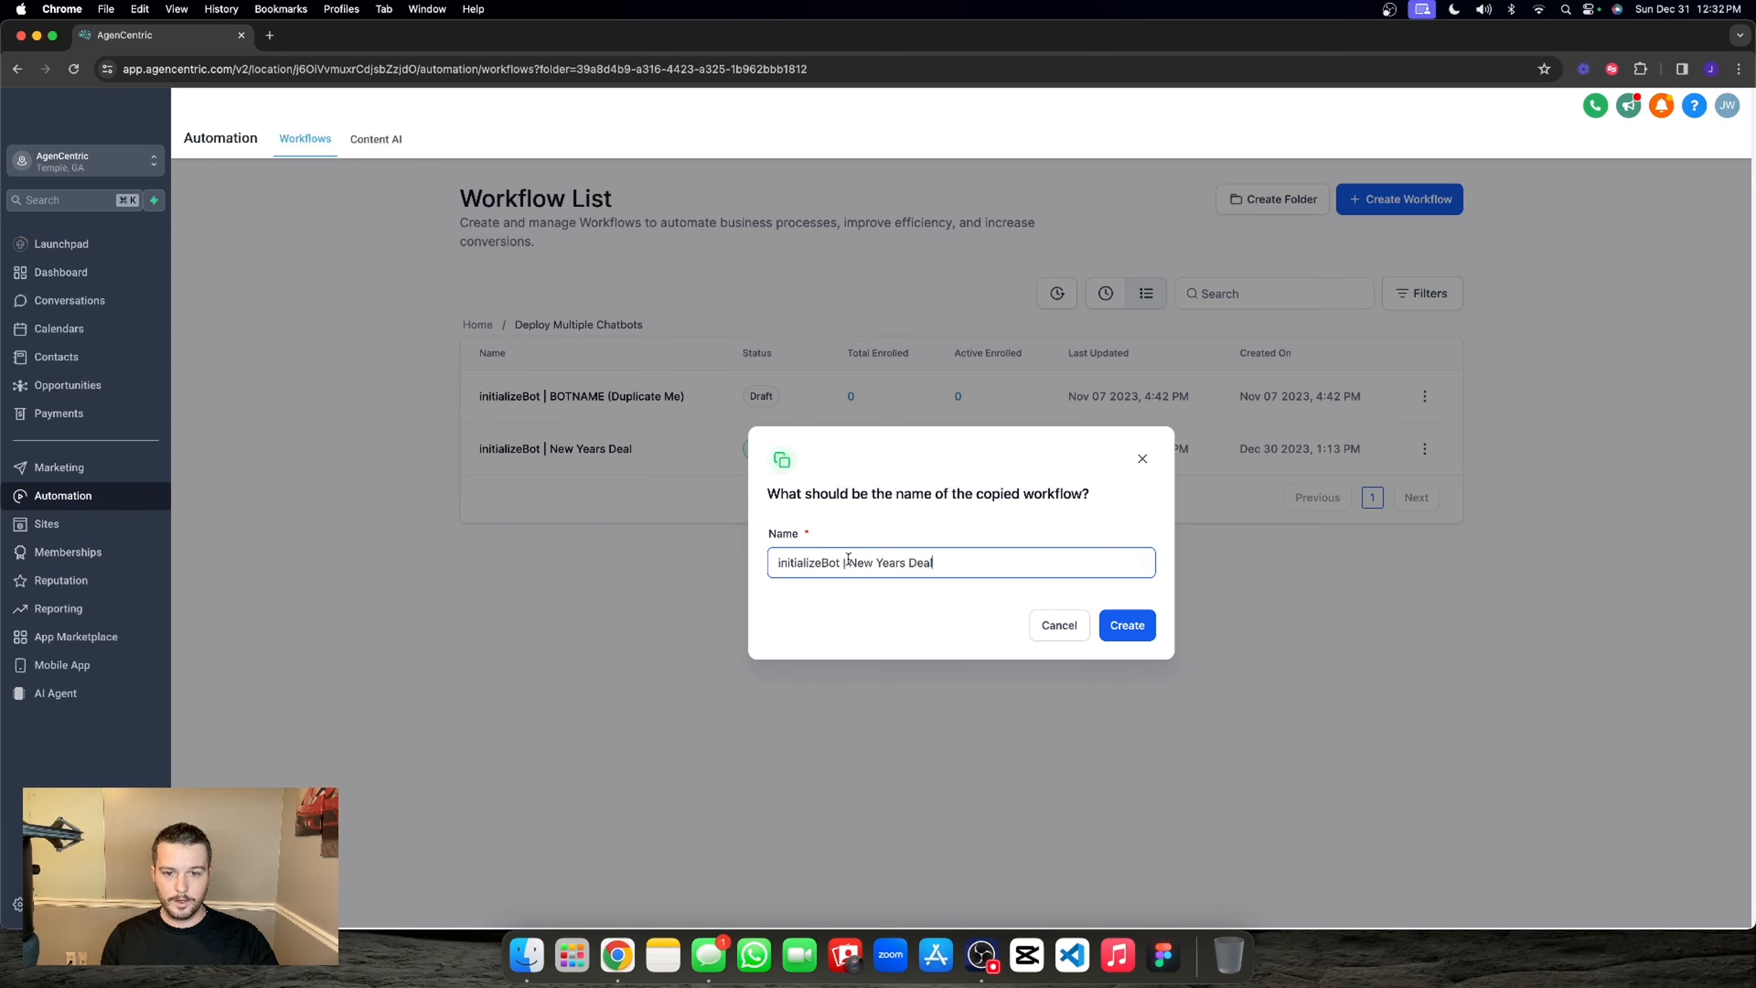
{"action": "left_click", "coordinate": [1140, 459]}
- Open the initializeBot | New Years Deal workflow and review the ChatBotID in its Get Campaign Info and Init webhook actions
{"action": "left_click", "coordinate": [555, 448]}
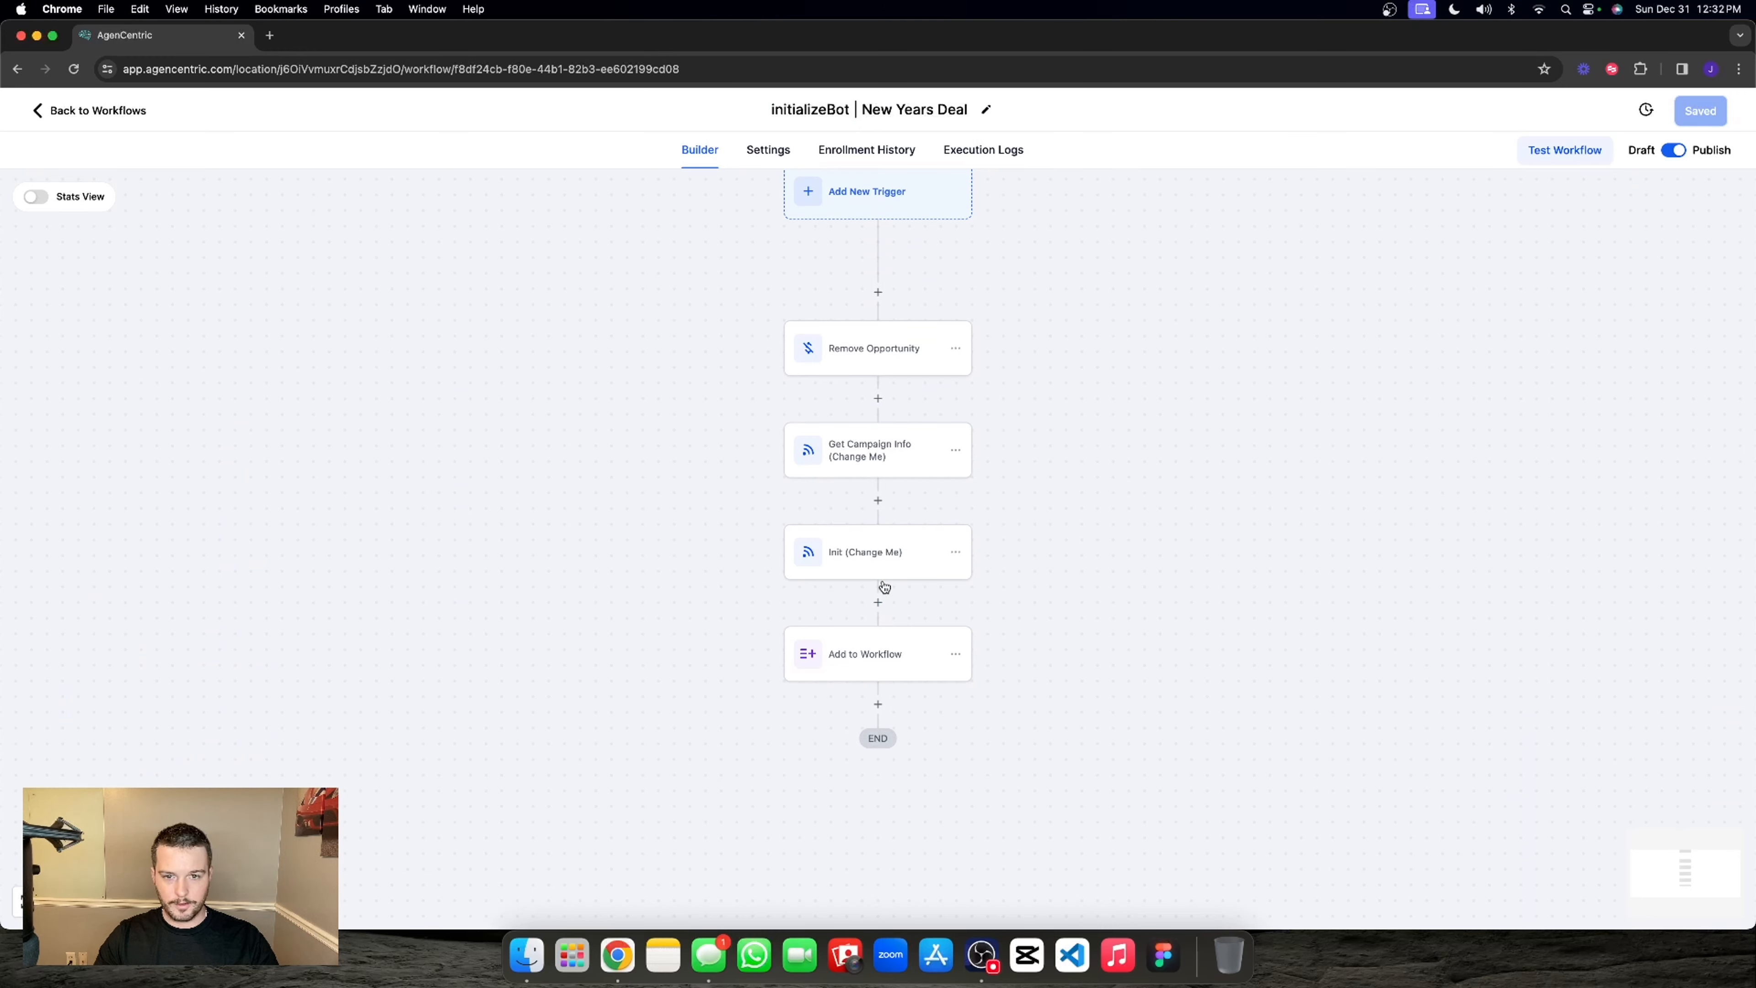
{"action": "left_click", "coordinate": [800, 448]}
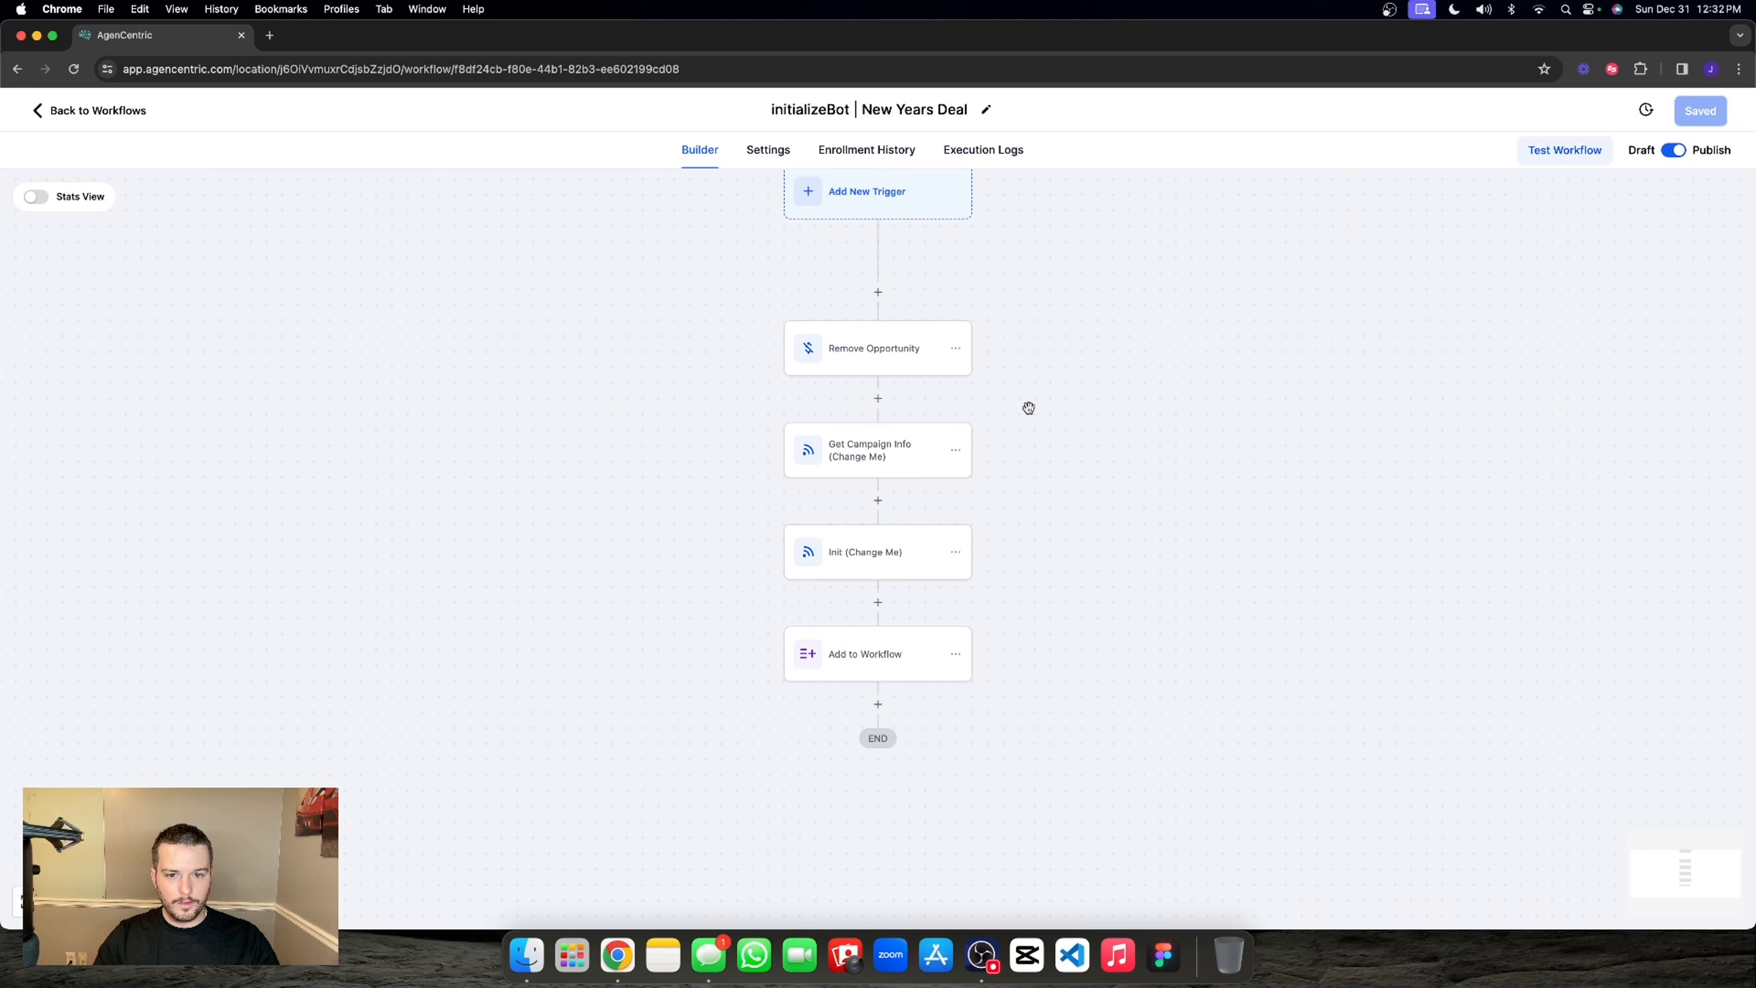
{"action": "left_click", "coordinate": [866, 549]}
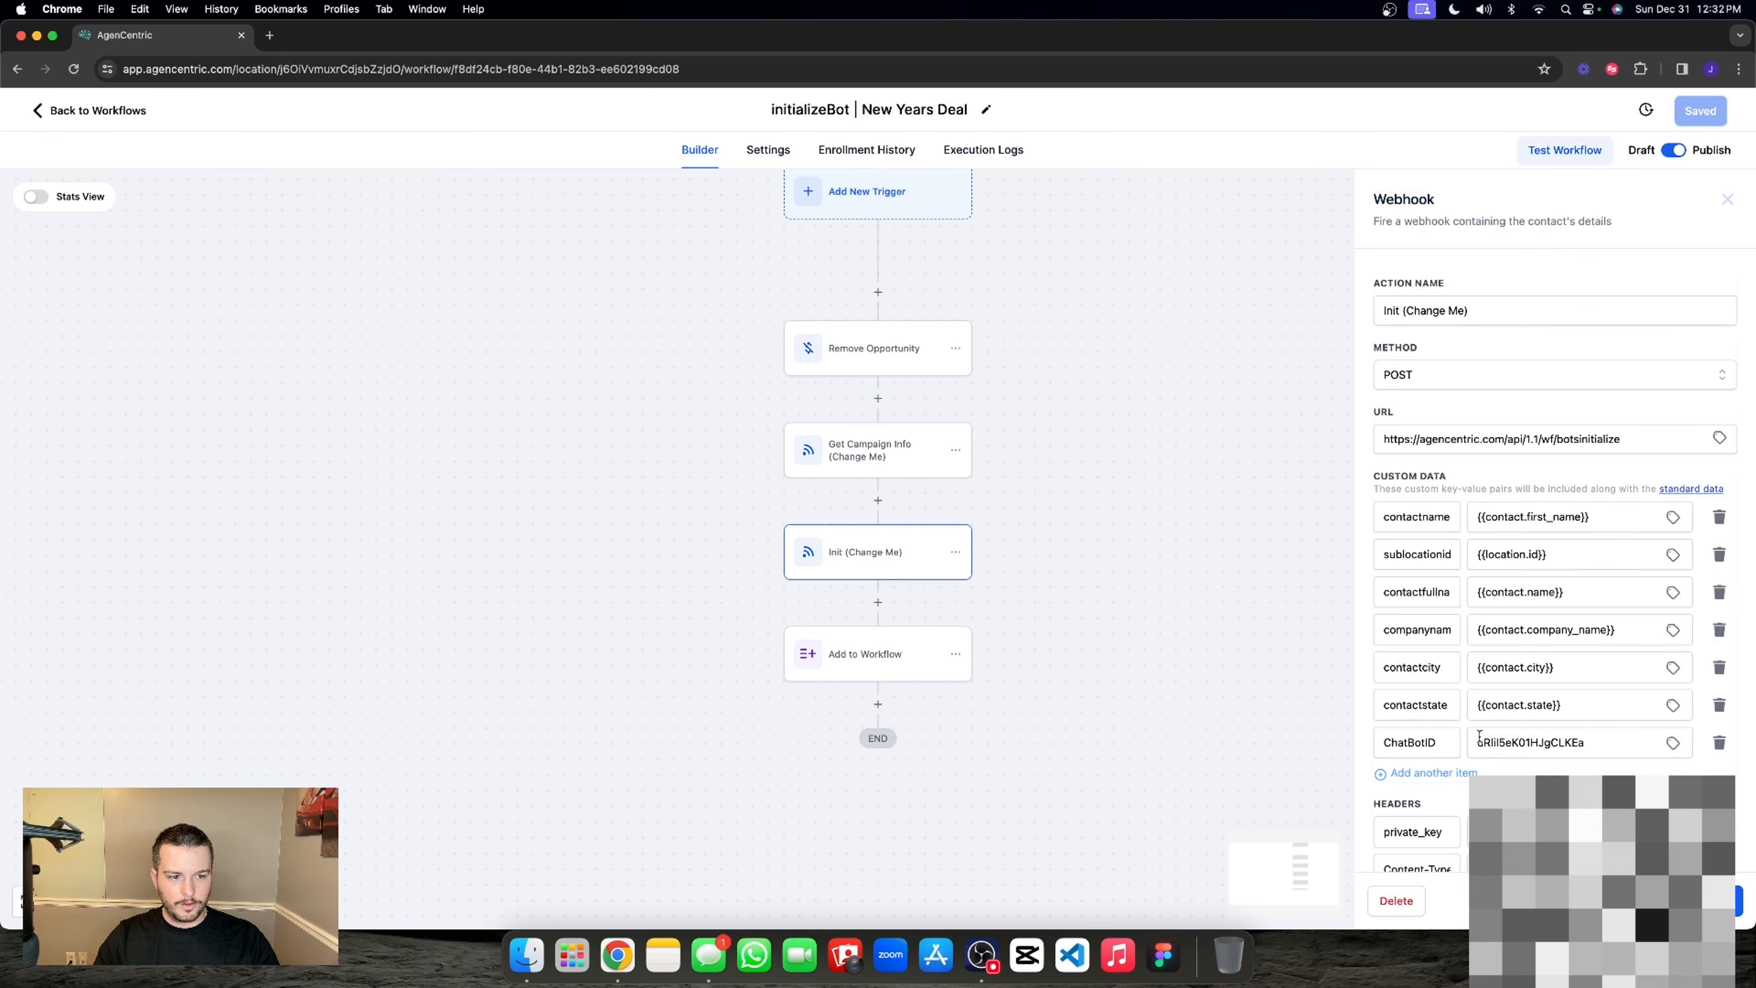
{"action": "left_click", "coordinate": [1726, 202]}
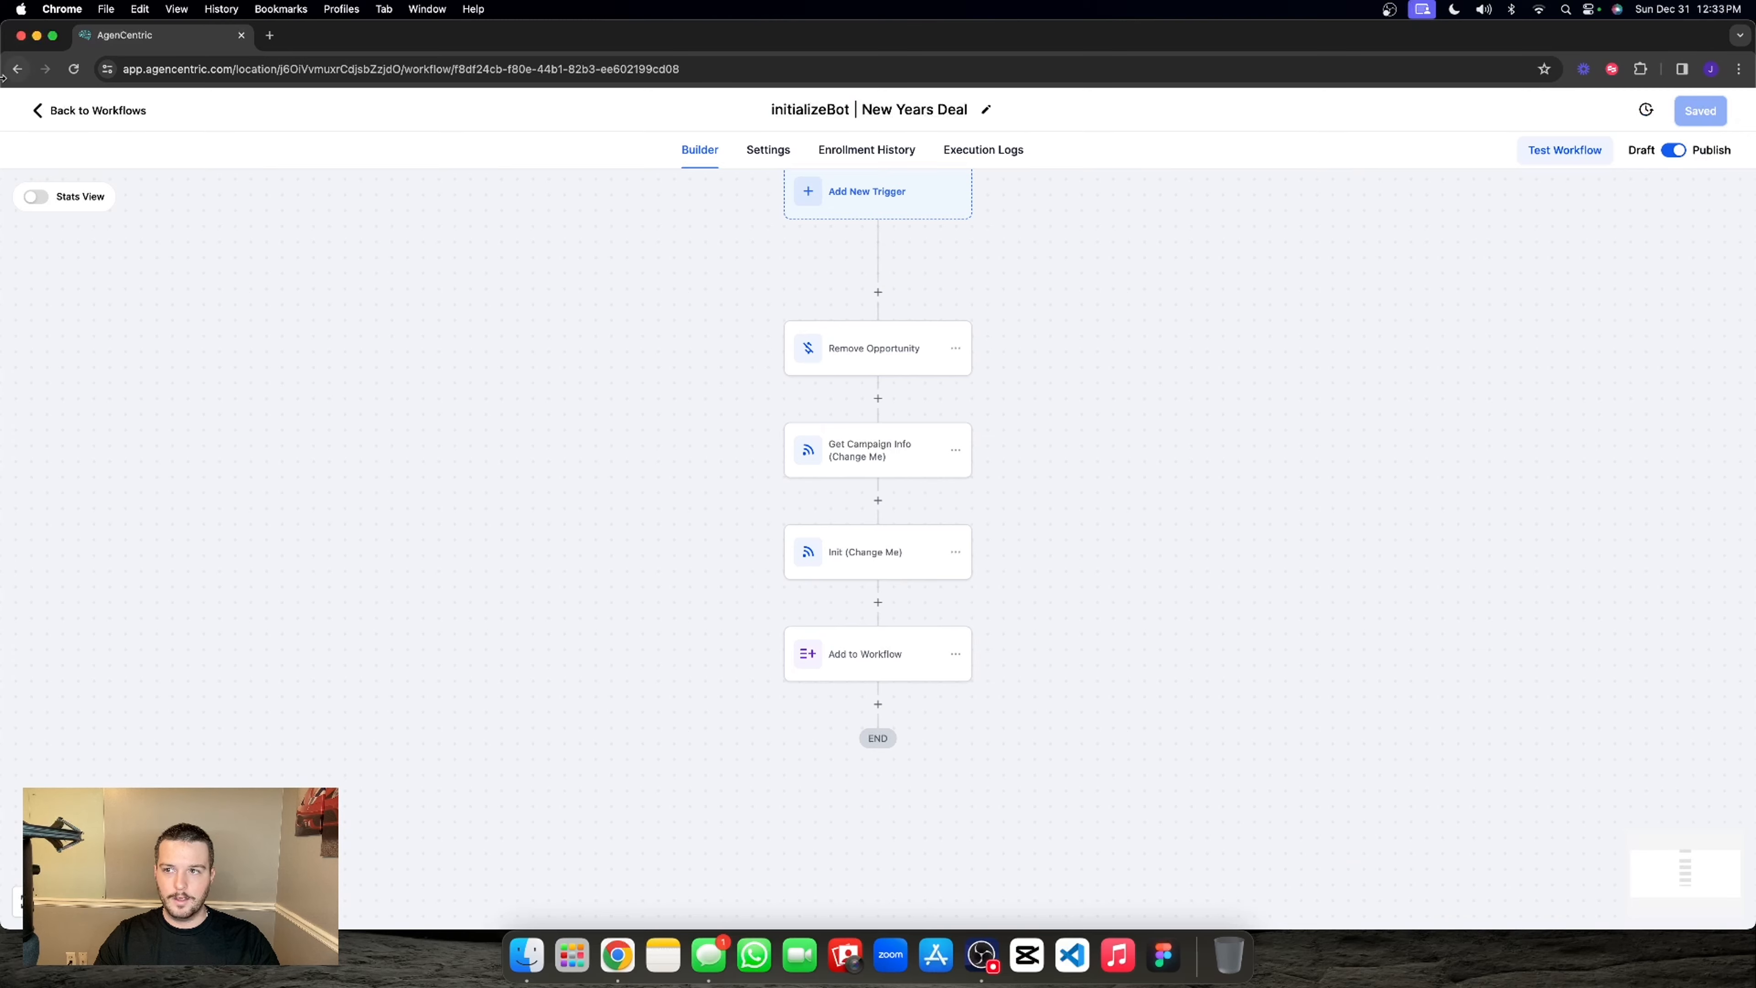
- Open the 1.) New Years Deal workflow from the main workflow list and review its Drip Mode and Add to Workflow action settings
{"action": "left_click", "coordinate": [95, 112]}
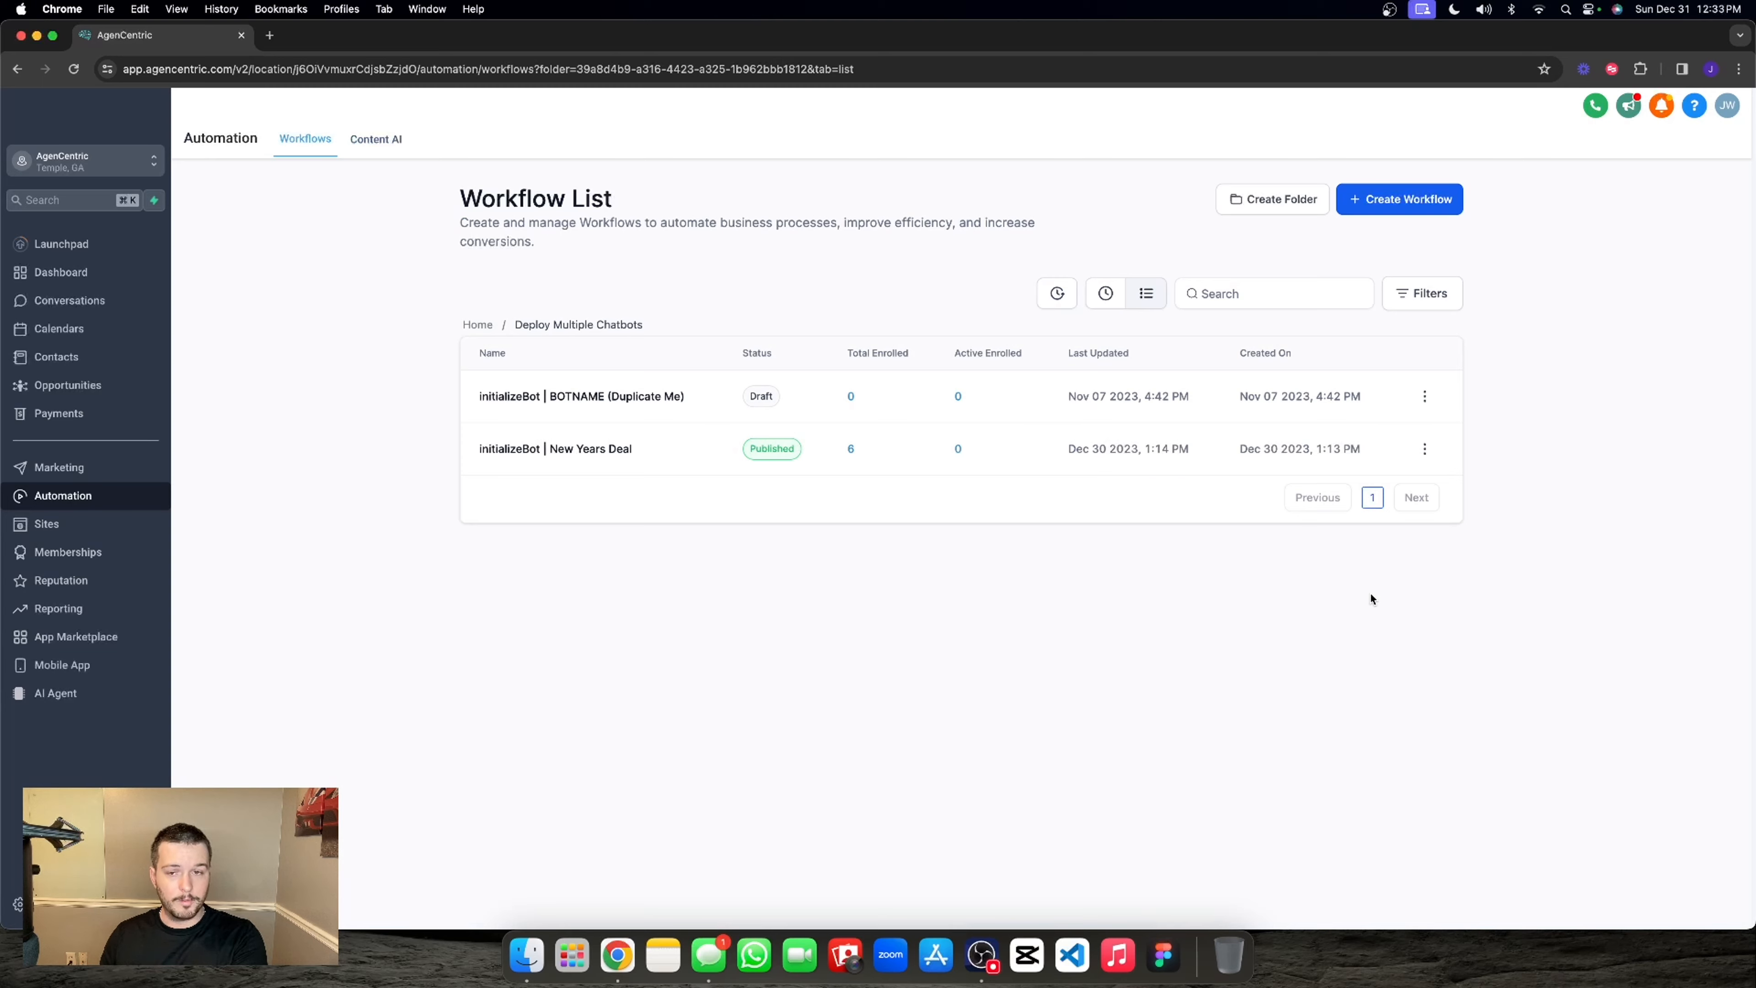
{"action": "left_click", "coordinate": [477, 324]}
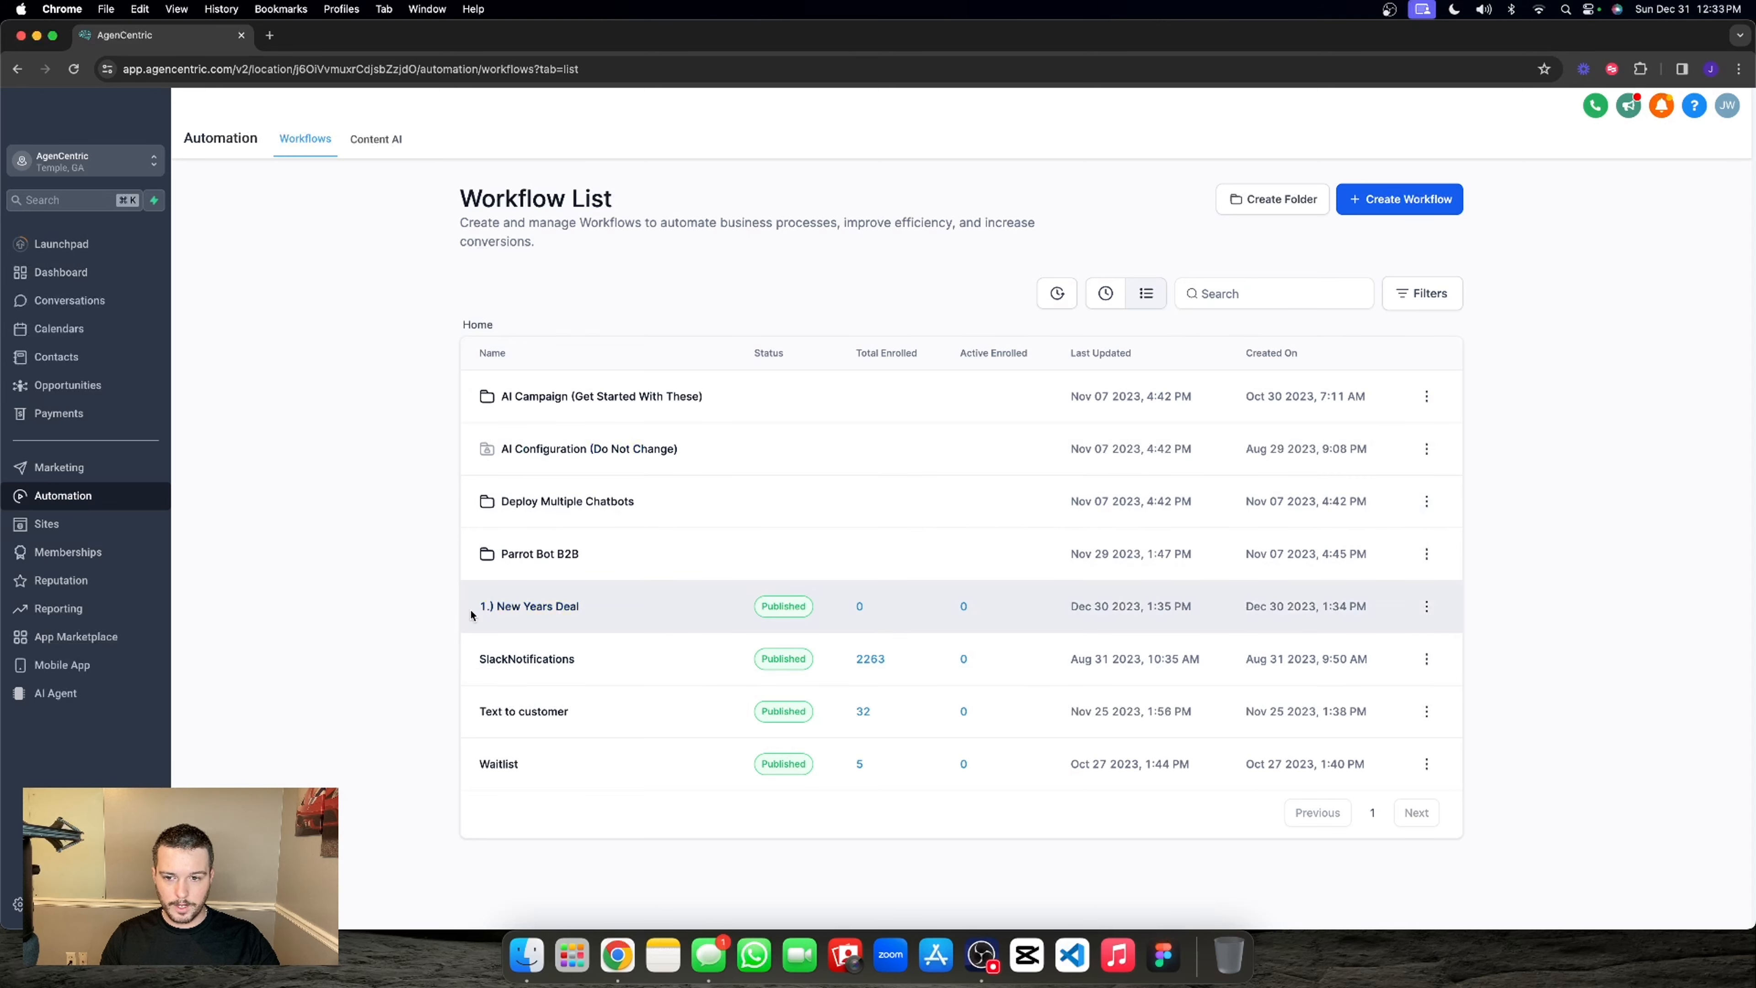
{"action": "left_click", "coordinate": [539, 609]}
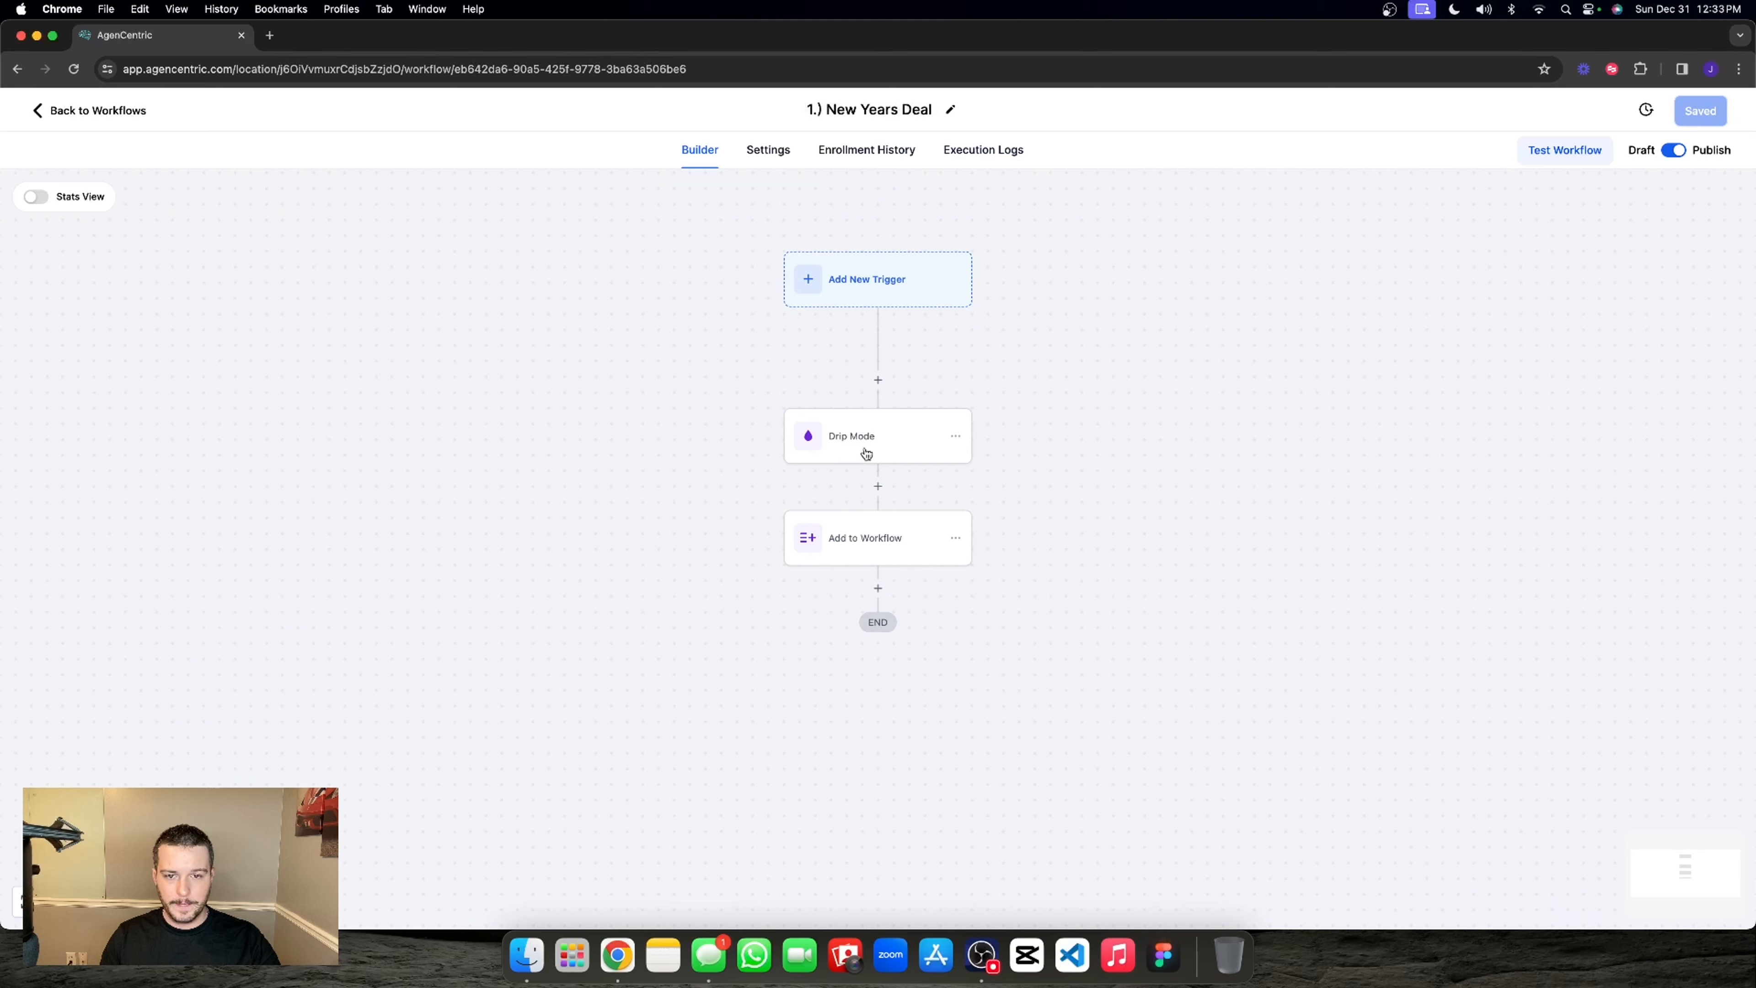
{"action": "left_click", "coordinate": [872, 450]}
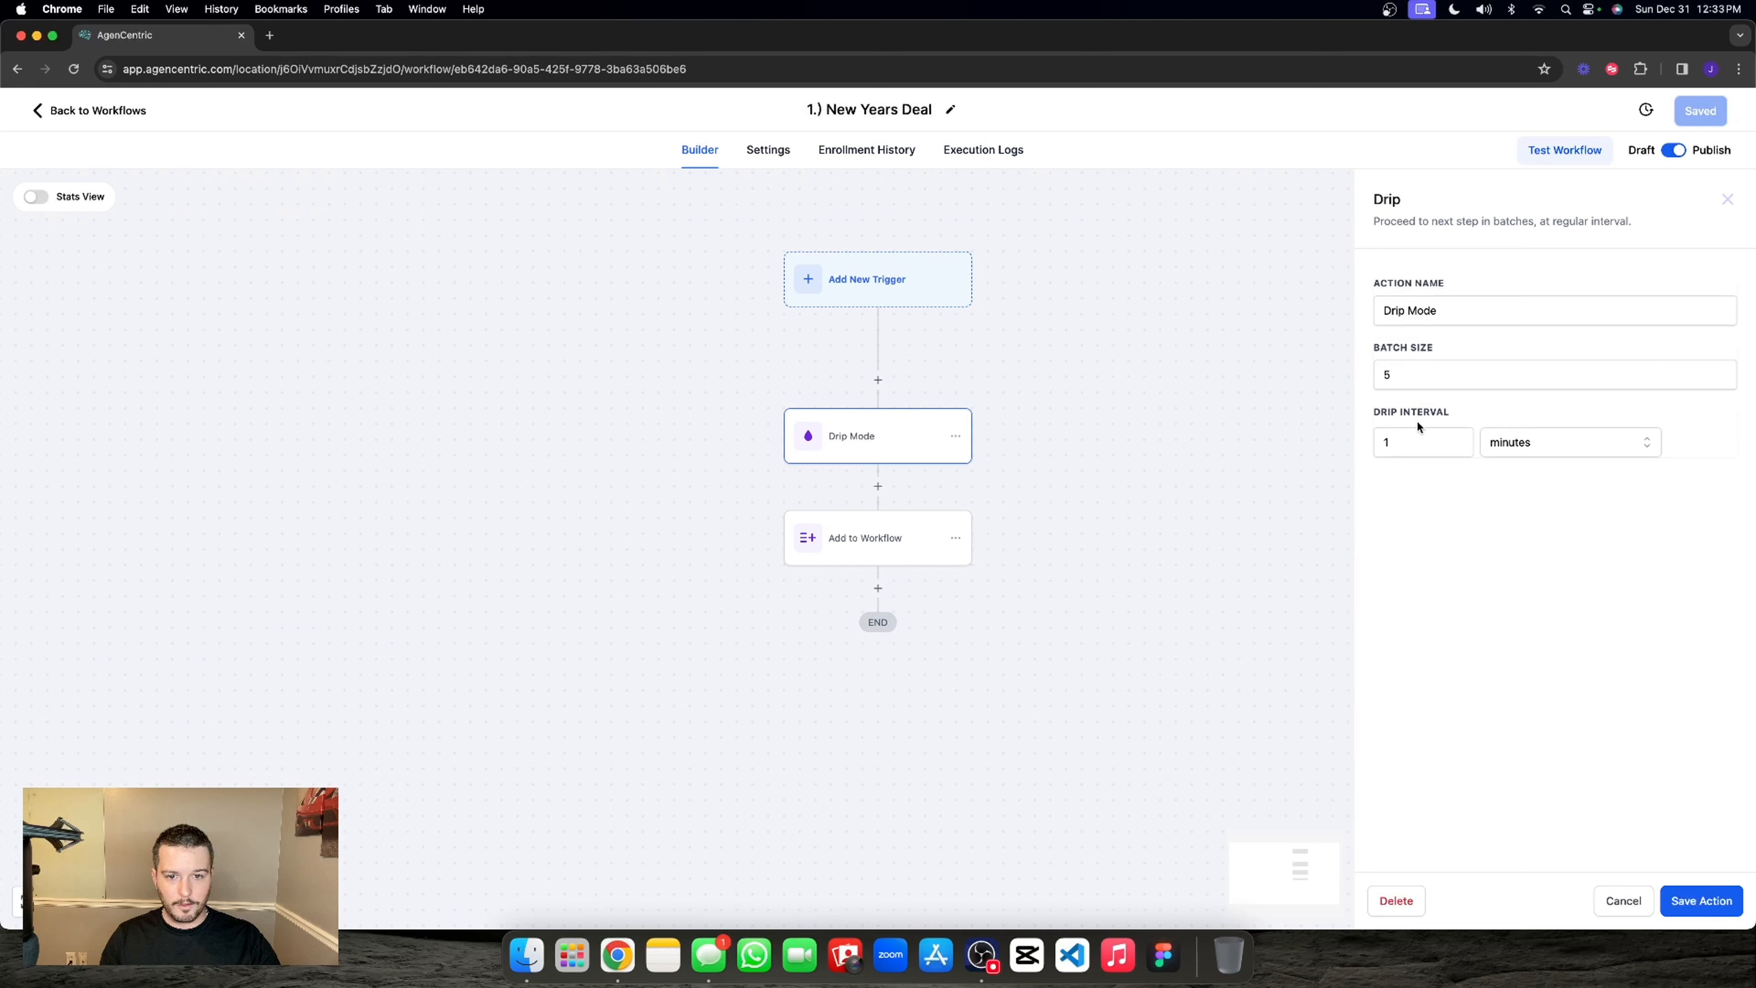
{"action": "left_click", "coordinate": [1727, 199]}
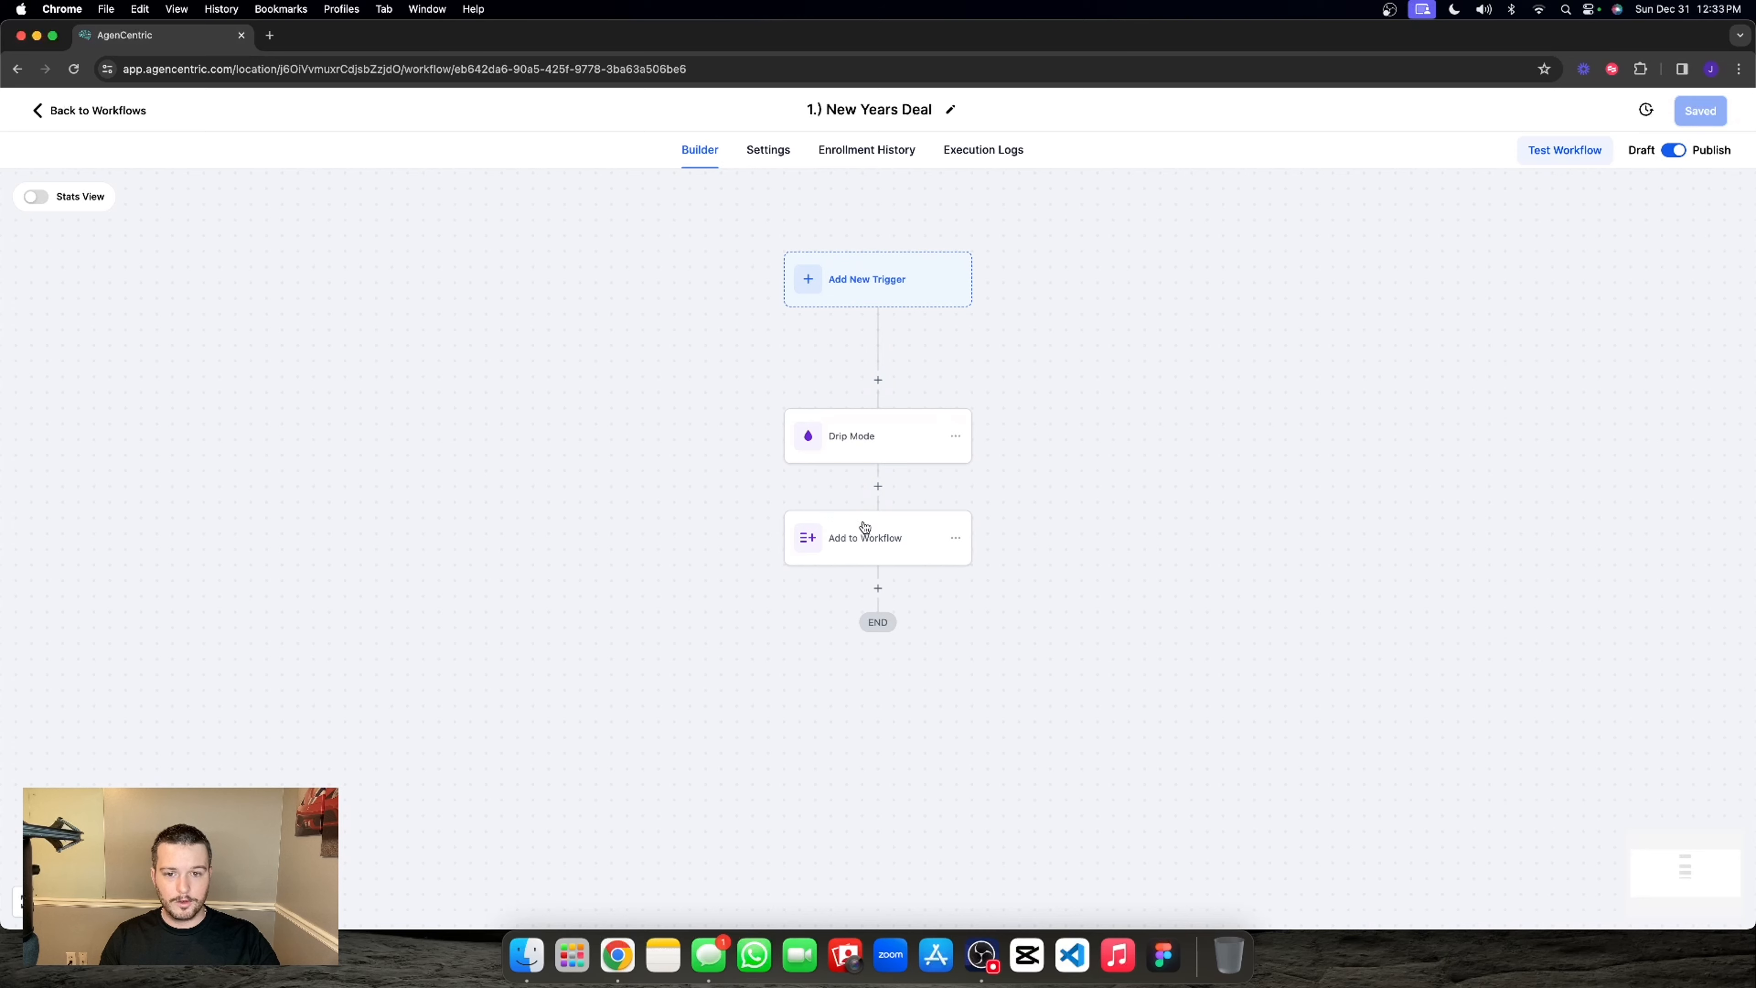
{"action": "left_click", "coordinate": [868, 529]}
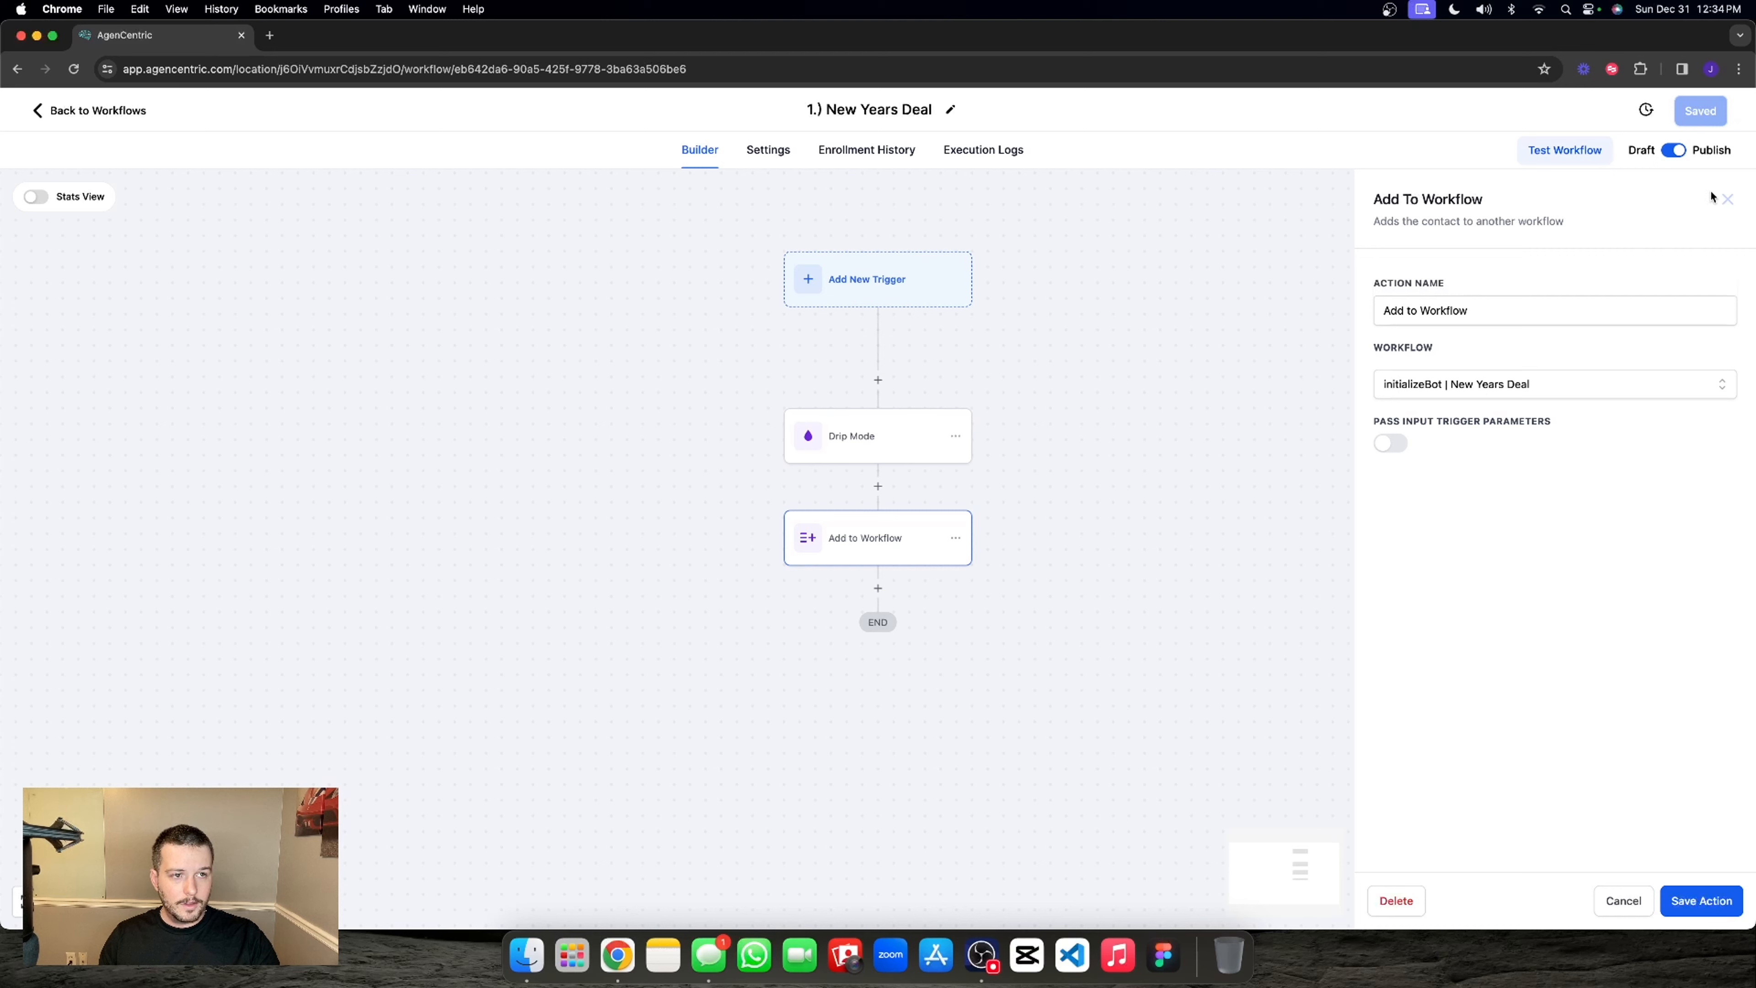
{"action": "left_click", "coordinate": [1727, 199]}
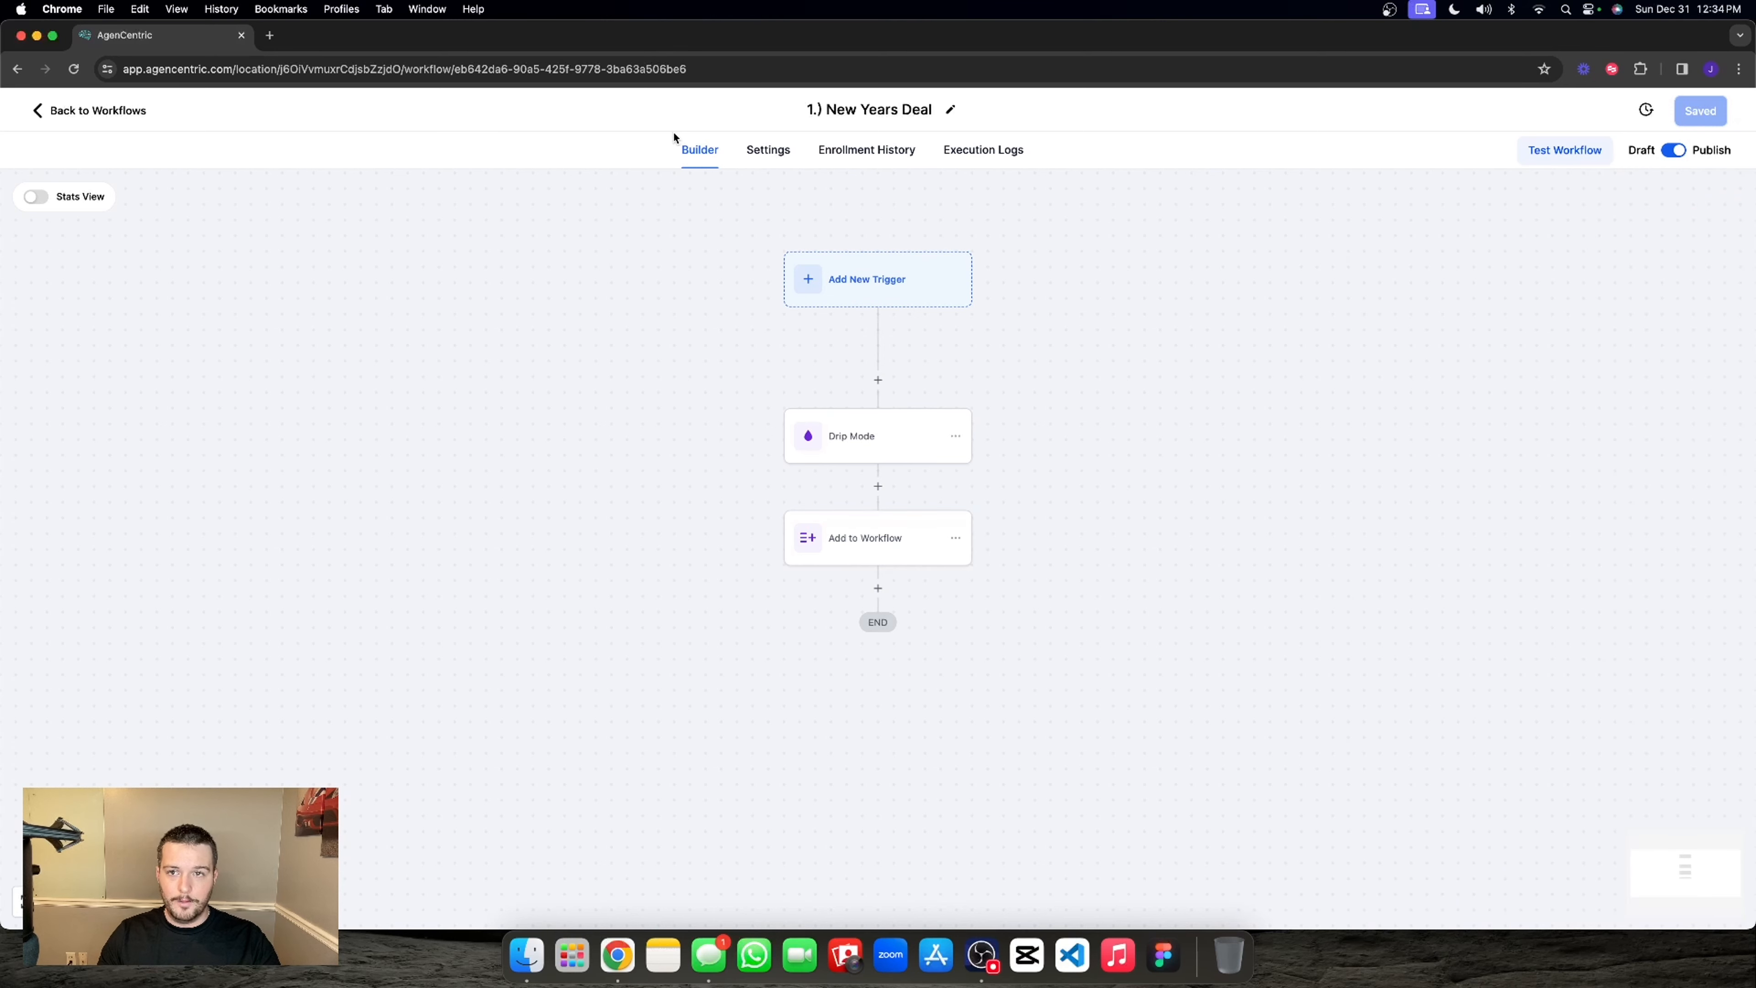